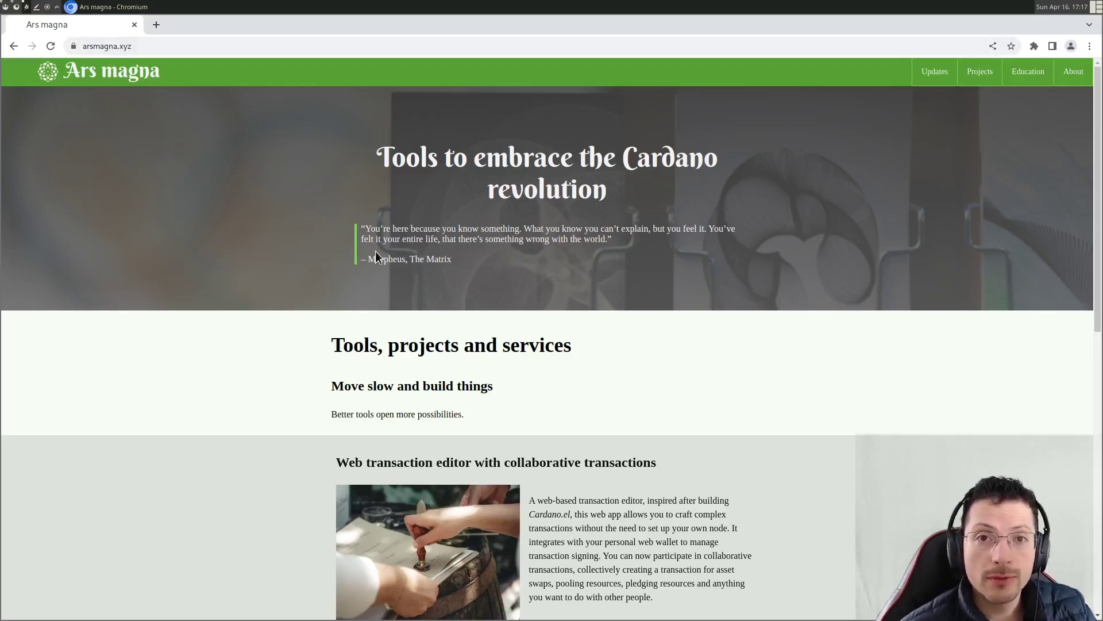
- Open the Web transaction editor project page and read through its summary, status timeline and links
{"action": "scroll", "coordinate": [375, 251], "scroll_direction": "down", "scroll_amount": 3}
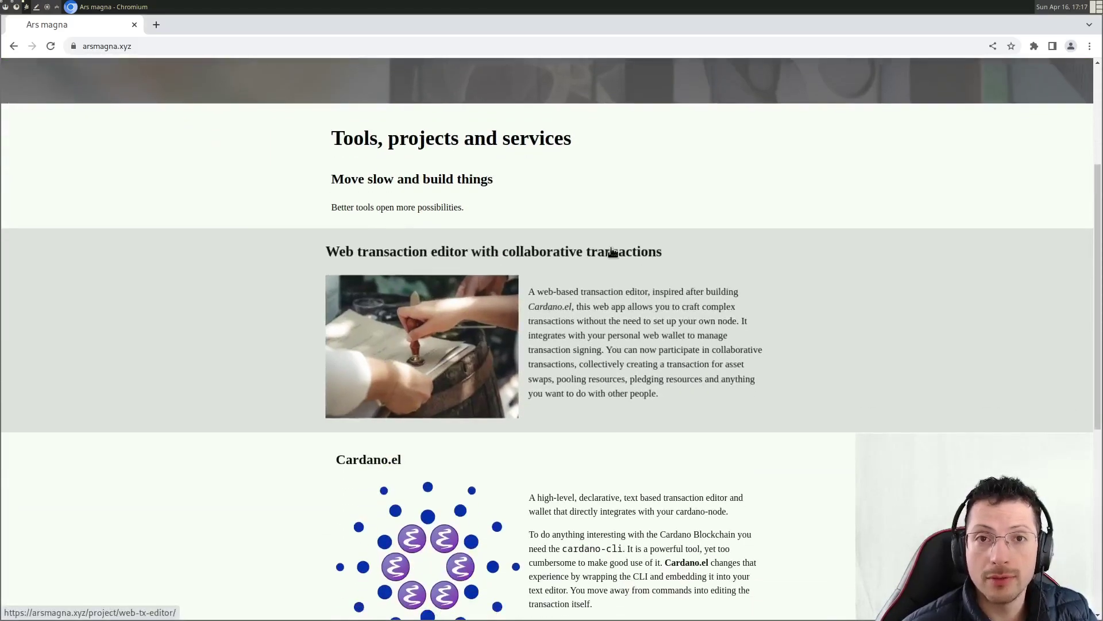
{"action": "left_click", "coordinate": [469, 317]}
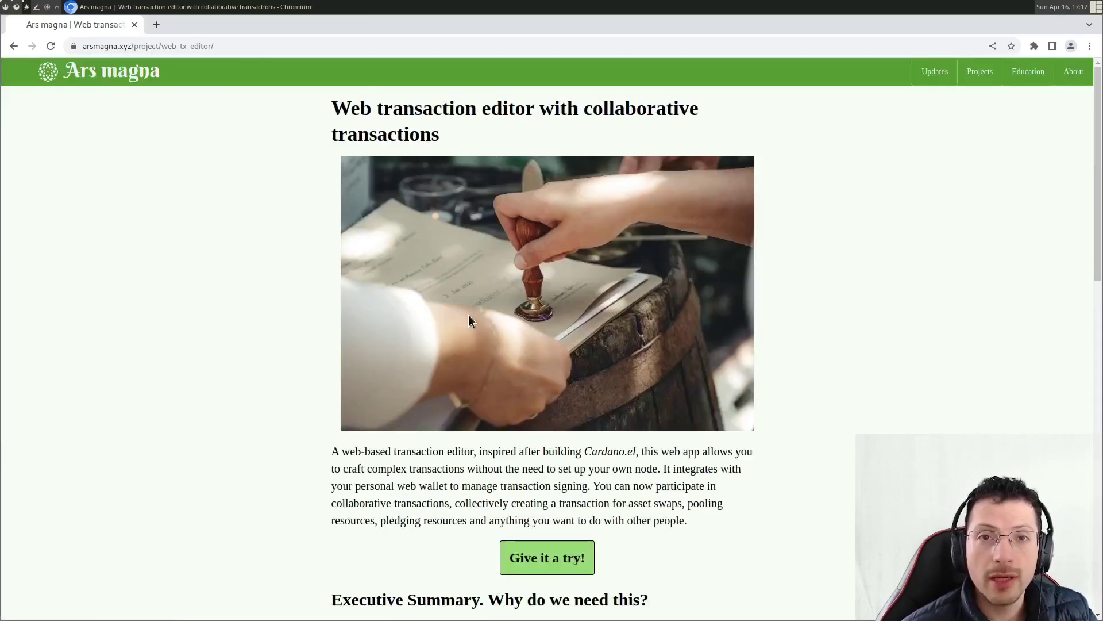
{"action": "scroll", "coordinate": [468, 315], "scroll_direction": "down", "scroll_amount": 4}
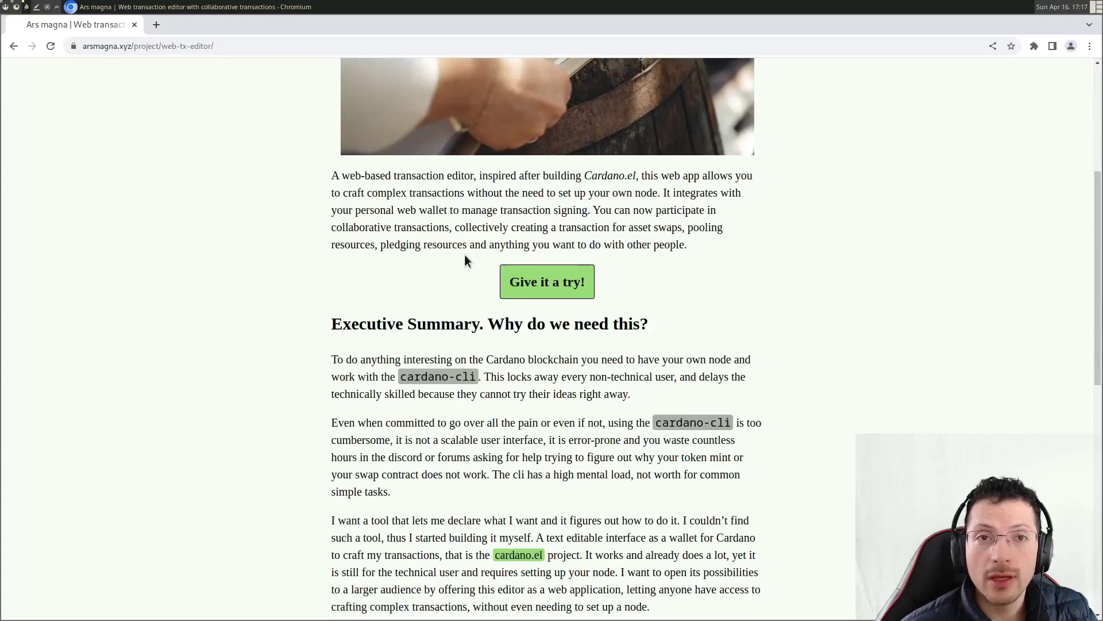
{"action": "scroll", "coordinate": [465, 261], "scroll_direction": "down", "scroll_amount": 4}
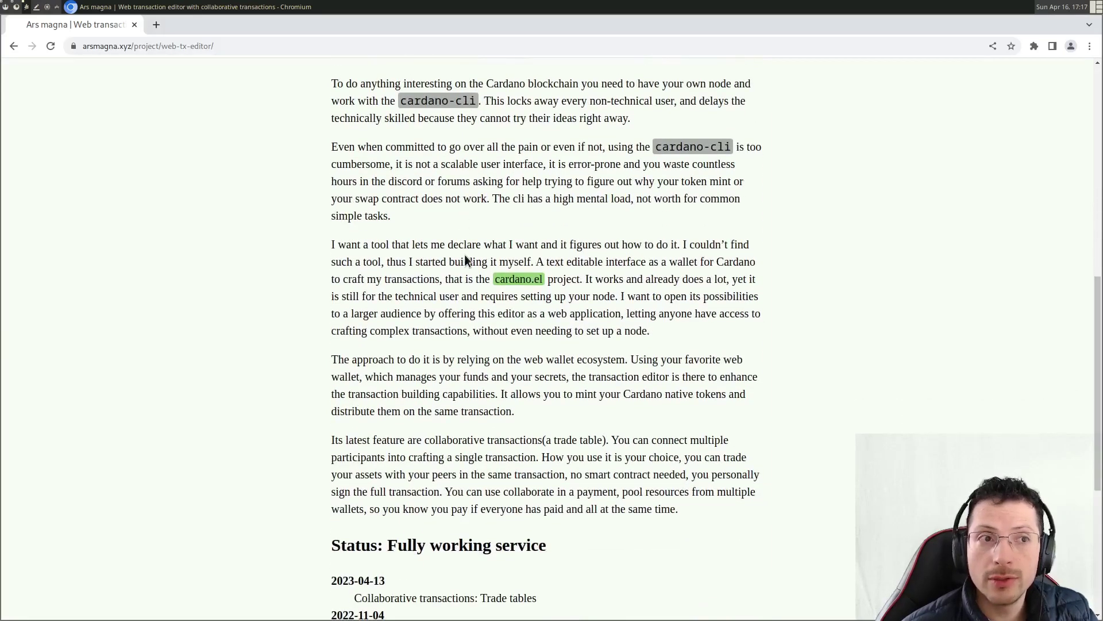
{"action": "scroll", "coordinate": [465, 257], "scroll_direction": "down", "scroll_amount": 1}
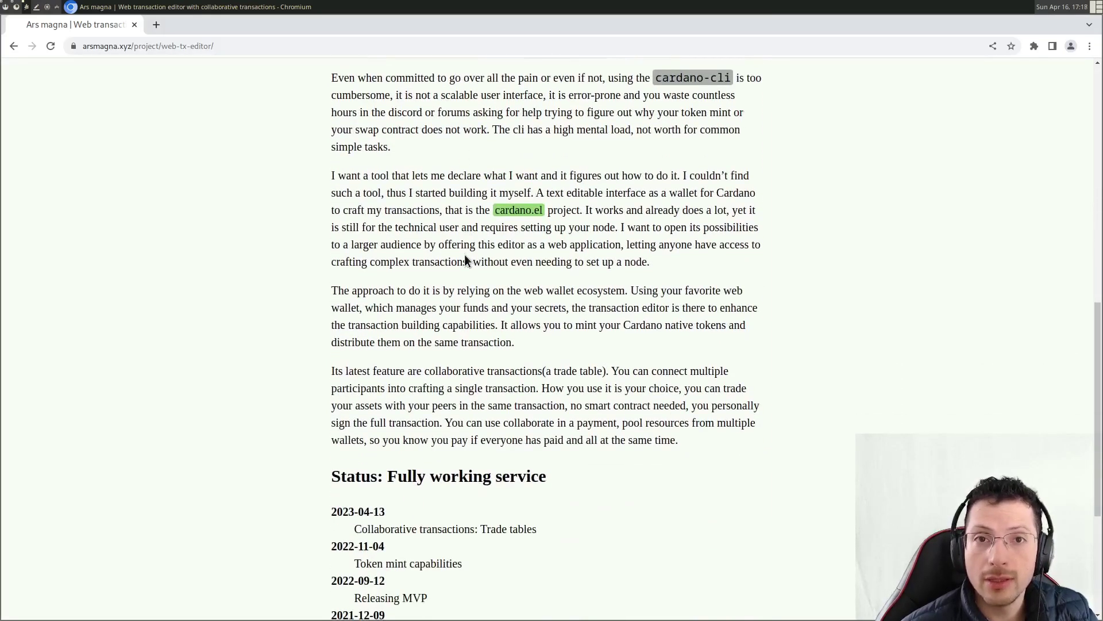
{"action": "scroll", "coordinate": [464, 254], "scroll_direction": "down", "scroll_amount": 2}
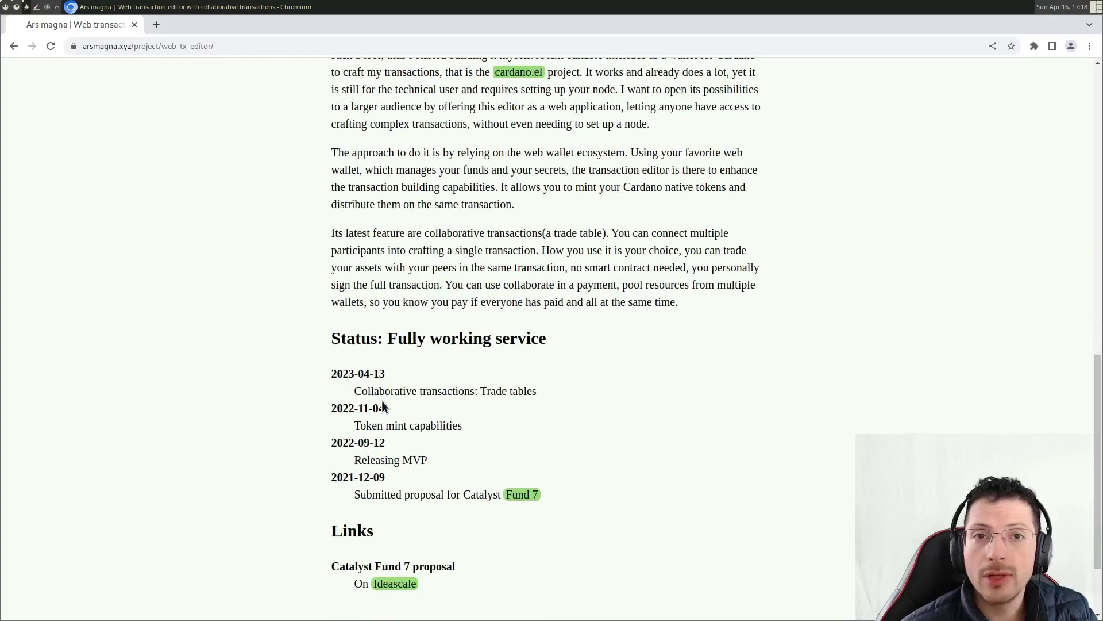
{"action": "scroll", "coordinate": [536, 400], "scroll_direction": "up", "scroll_amount": 8}
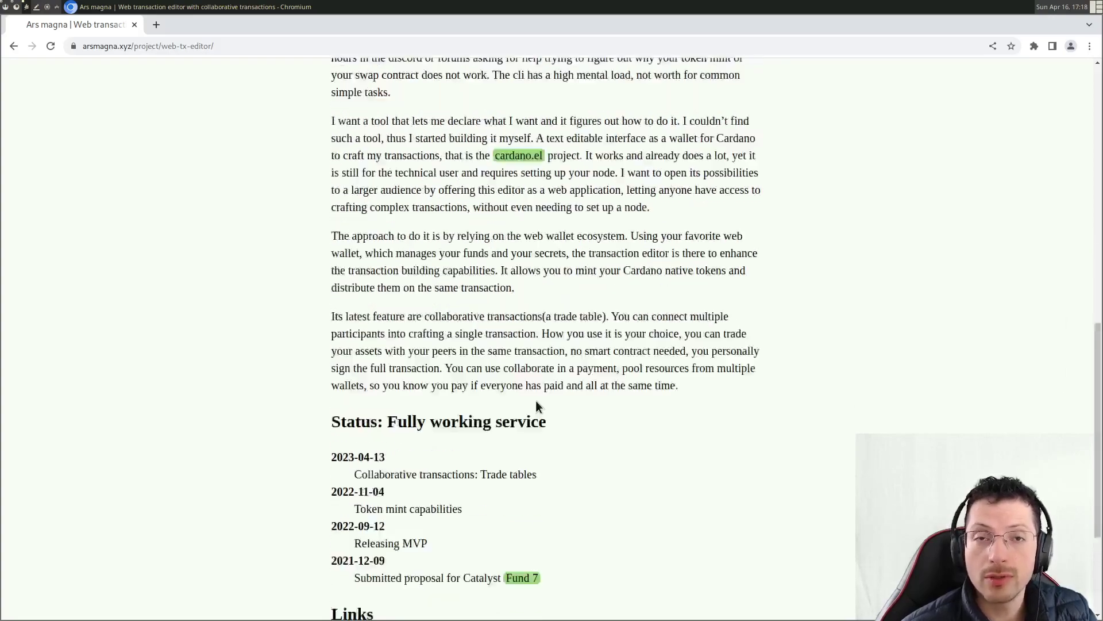
- Launch the editor webapp with 'Give it a try!' and read its wallet options and quick guide
{"action": "left_click", "coordinate": [546, 352]}
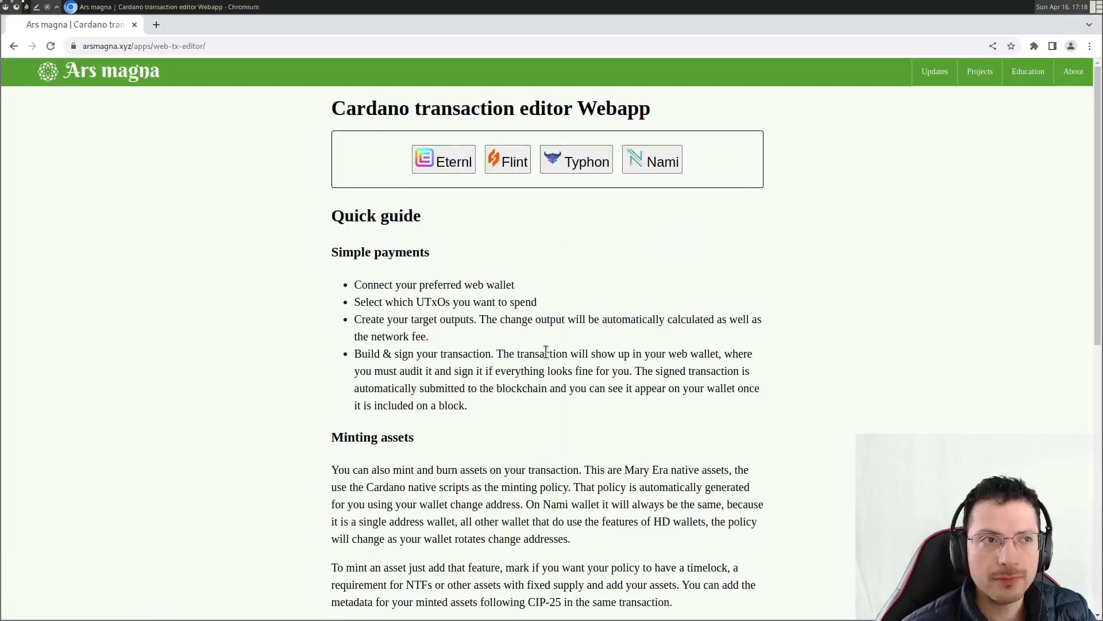
{"action": "scroll", "coordinate": [362, 230], "scroll_direction": "down", "scroll_amount": 5}
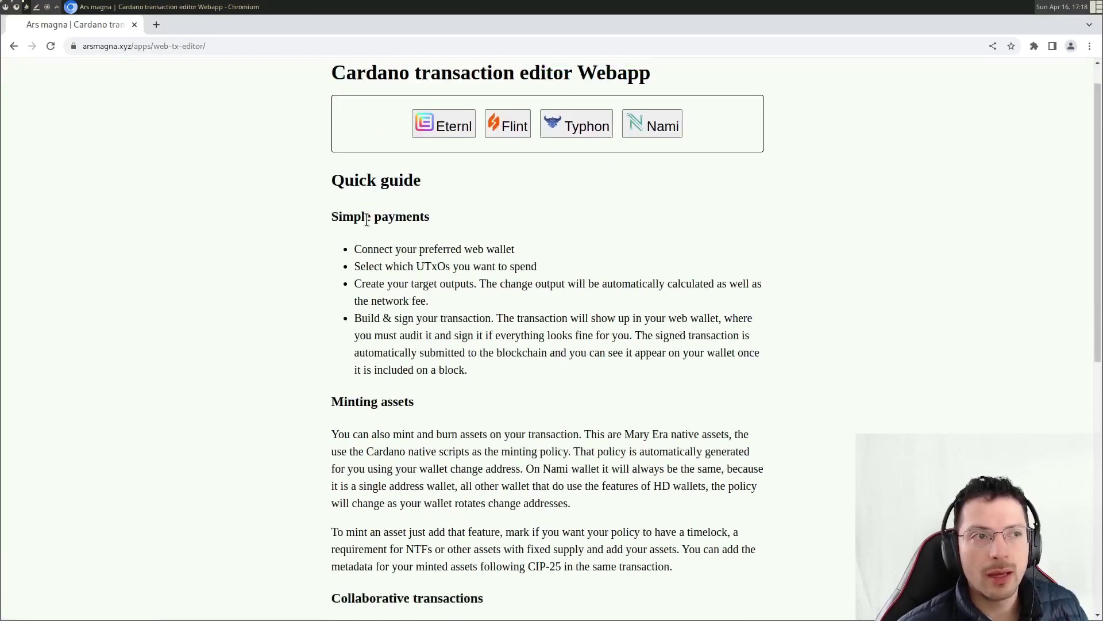
{"action": "scroll", "coordinate": [367, 220], "scroll_direction": "down", "scroll_amount": 2}
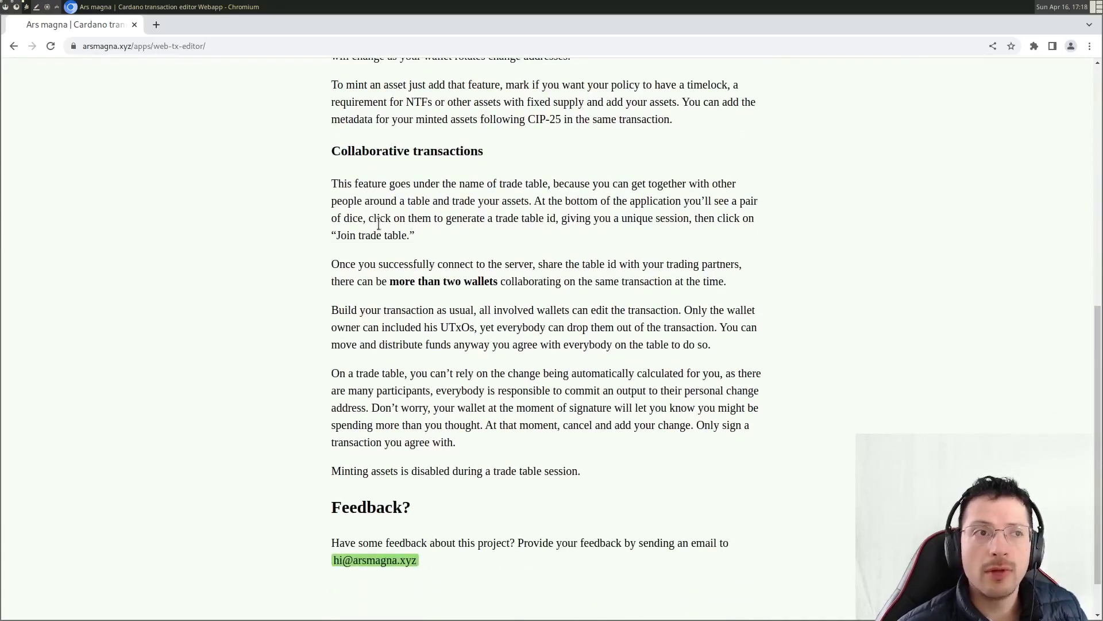
{"action": "scroll", "coordinate": [494, 241], "scroll_direction": "up", "scroll_amount": 7}
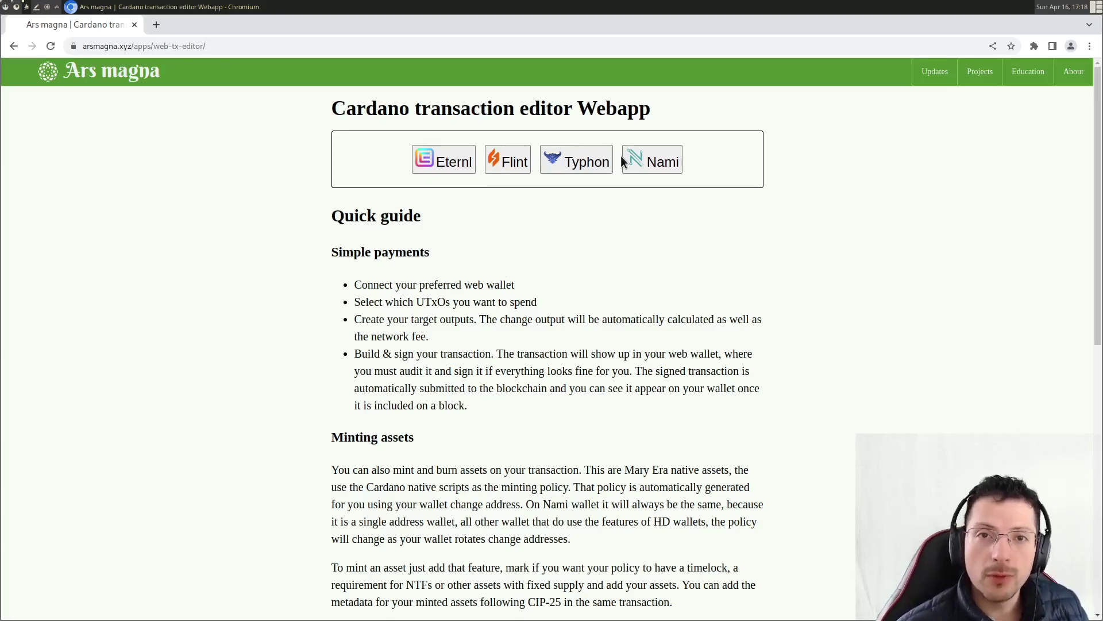
{"action": "scroll", "coordinate": [621, 156], "scroll_direction": "down", "scroll_amount": 10}
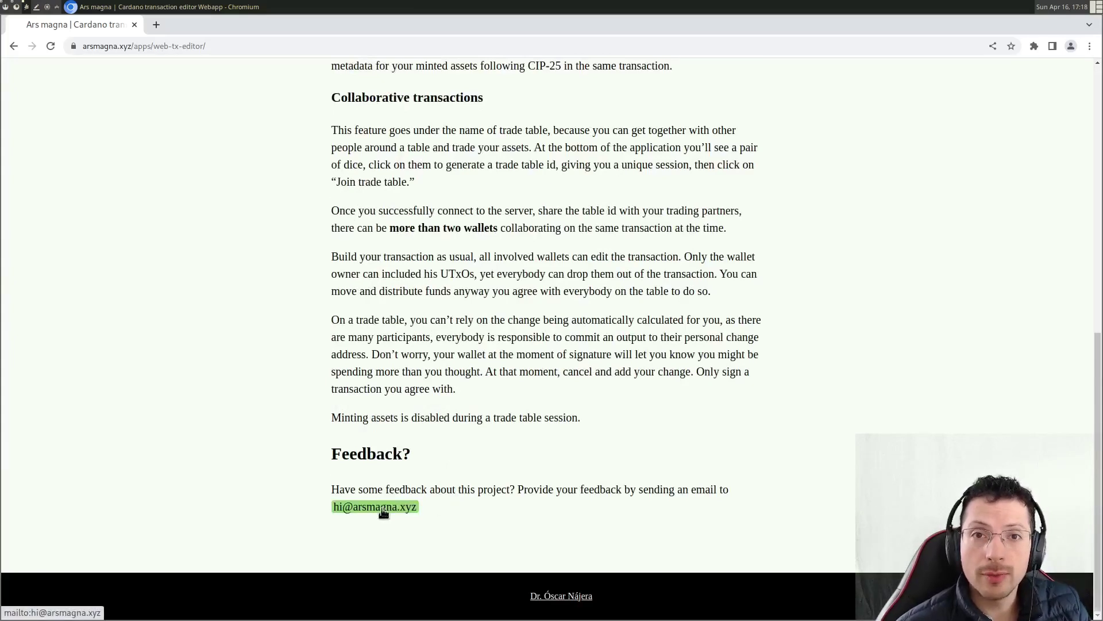
{"action": "scroll", "coordinate": [549, 470], "scroll_direction": "up", "scroll_amount": 10}
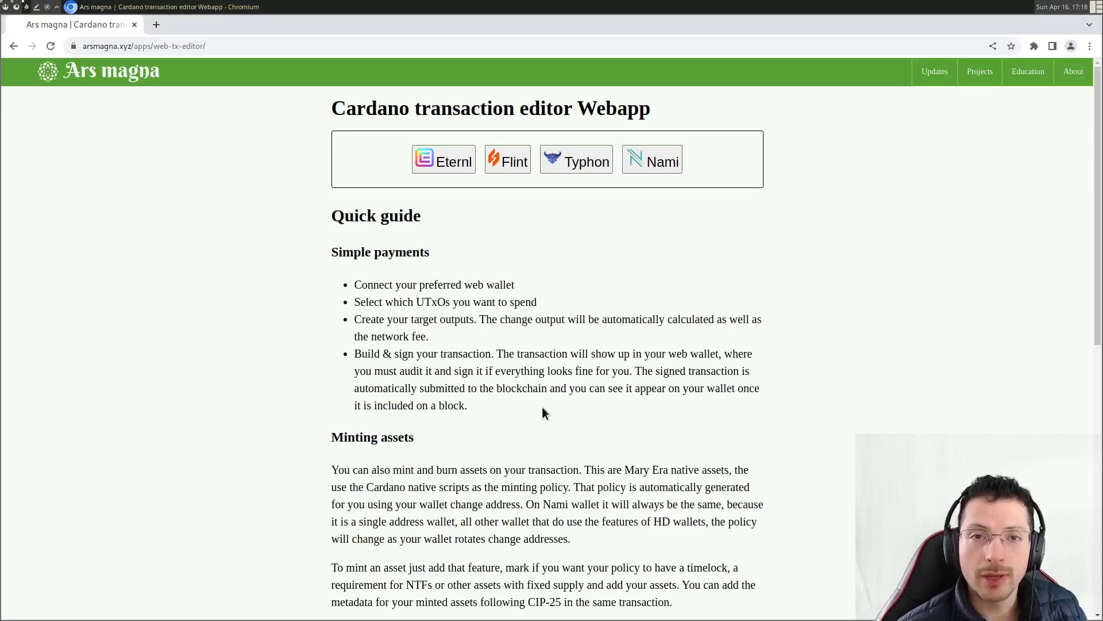
- Connect Eternl on testnet, showing an 8745.118782 ₳ balance and four UTxO inputs
{"action": "left_click", "coordinate": [449, 163]}
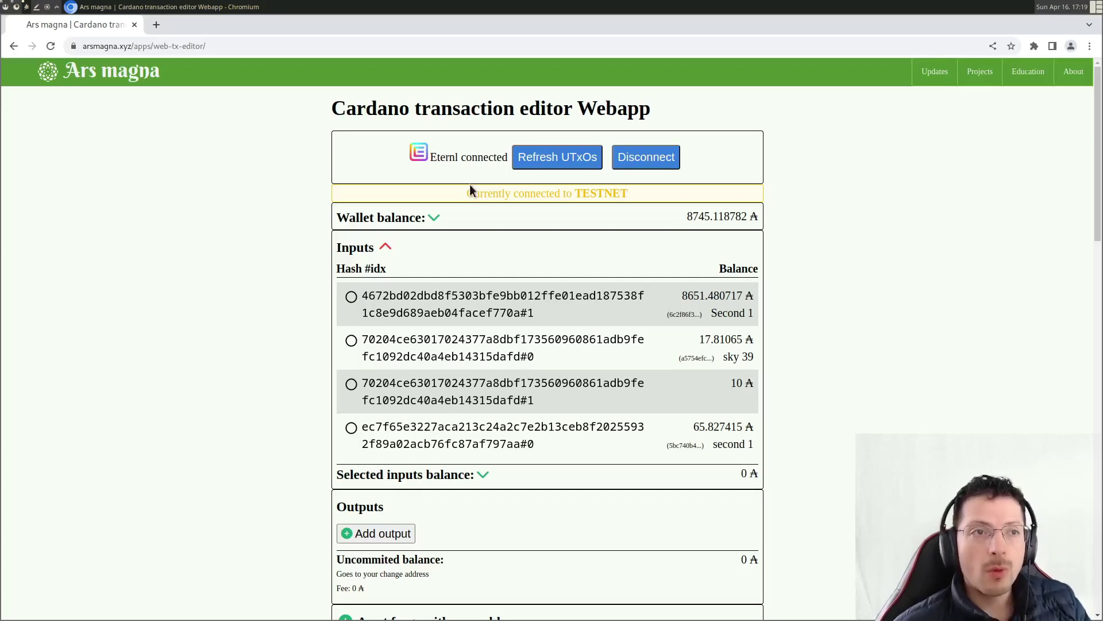
{"action": "left_click_drag", "start_coordinate": [461, 193], "coordinate": [636, 197]}
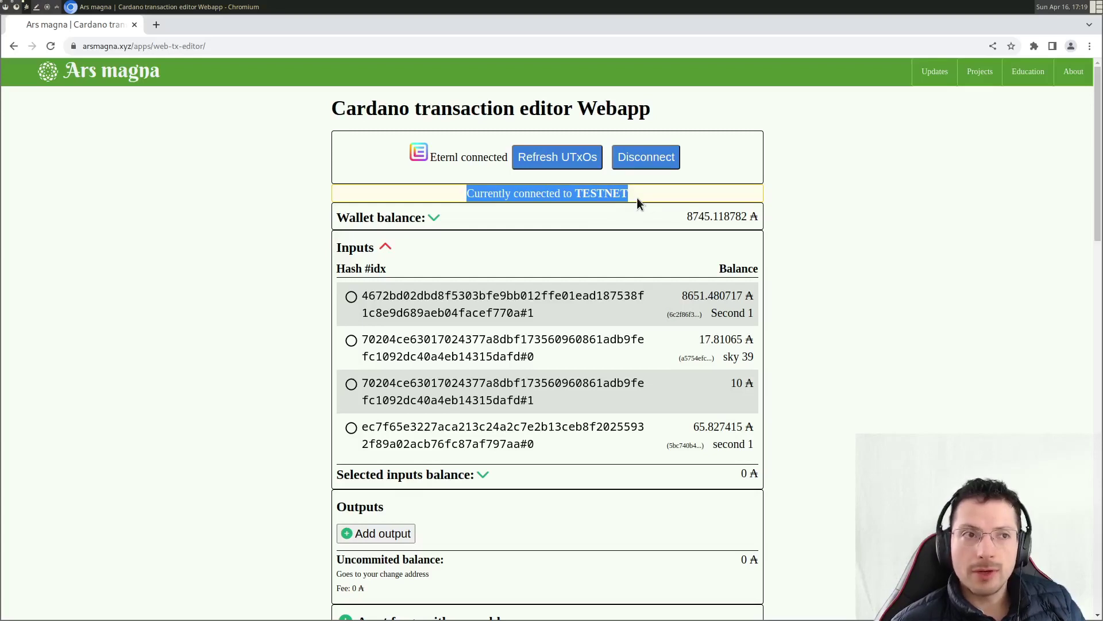
{"action": "left_click", "coordinate": [452, 192]}
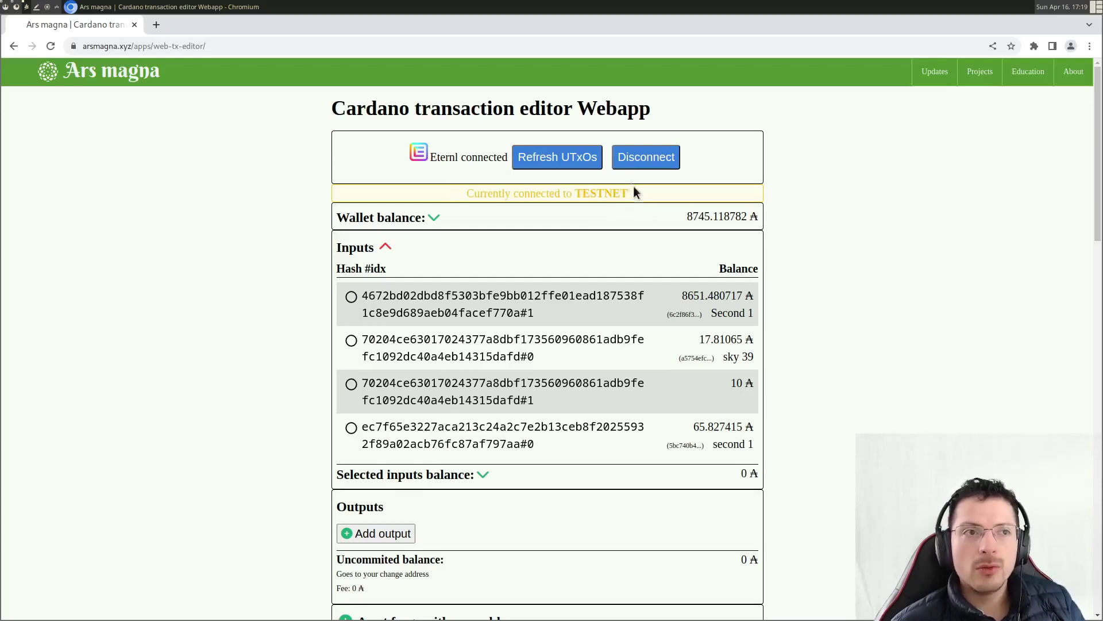
{"action": "left_click_drag", "start_coordinate": [453, 191], "coordinate": [640, 192]}
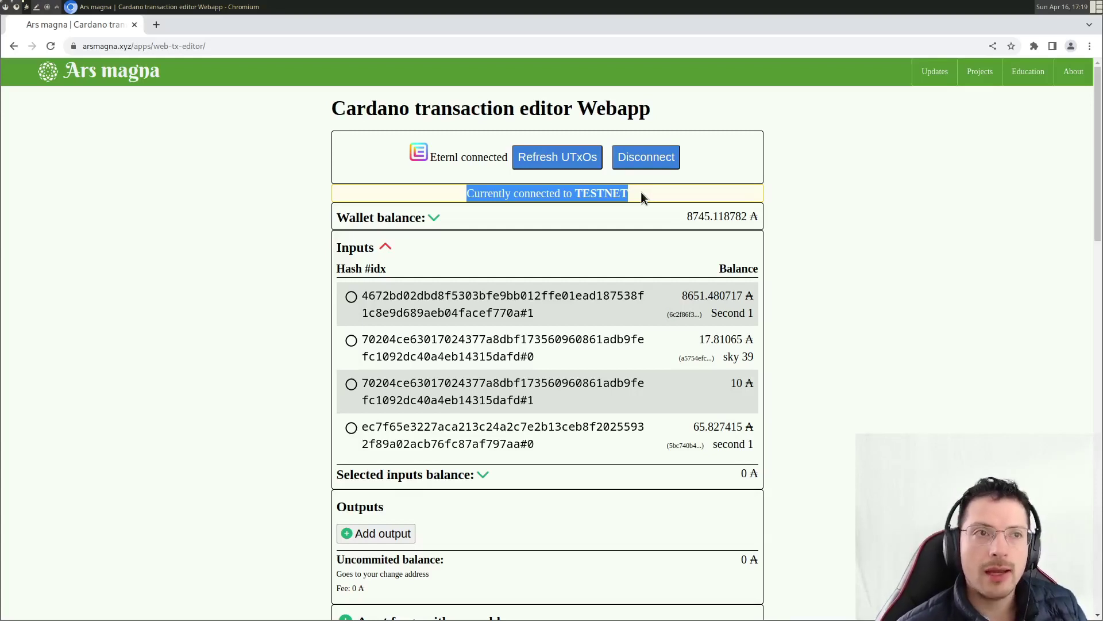
{"action": "left_click", "coordinate": [641, 196]}
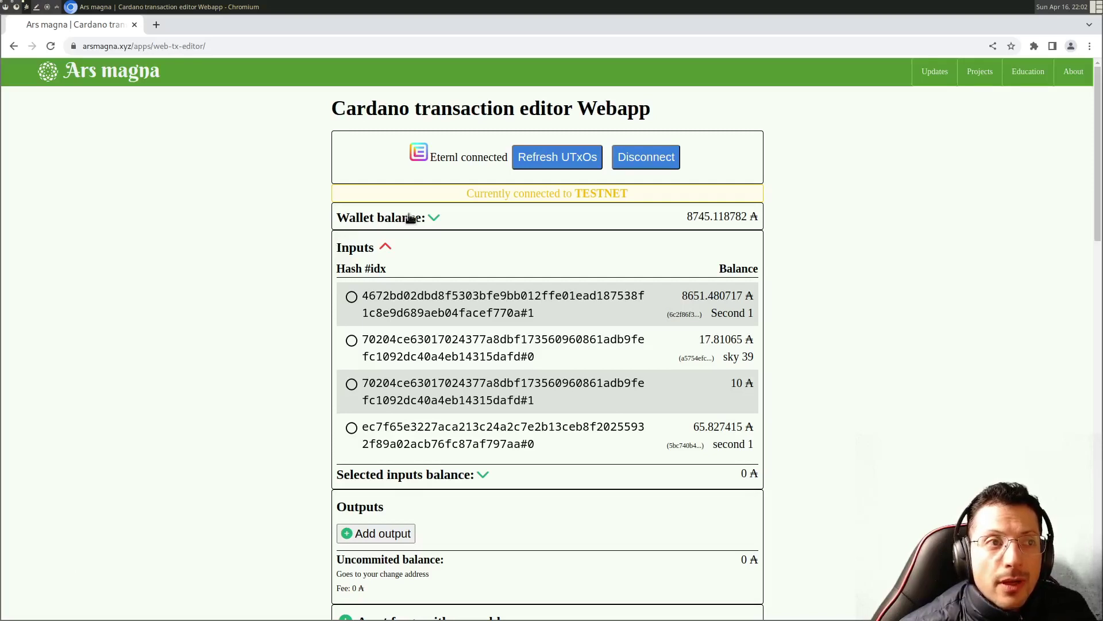
- Expand the wallet balance to inspect the tokens it holds
{"action": "double_click", "coordinate": [718, 217]}
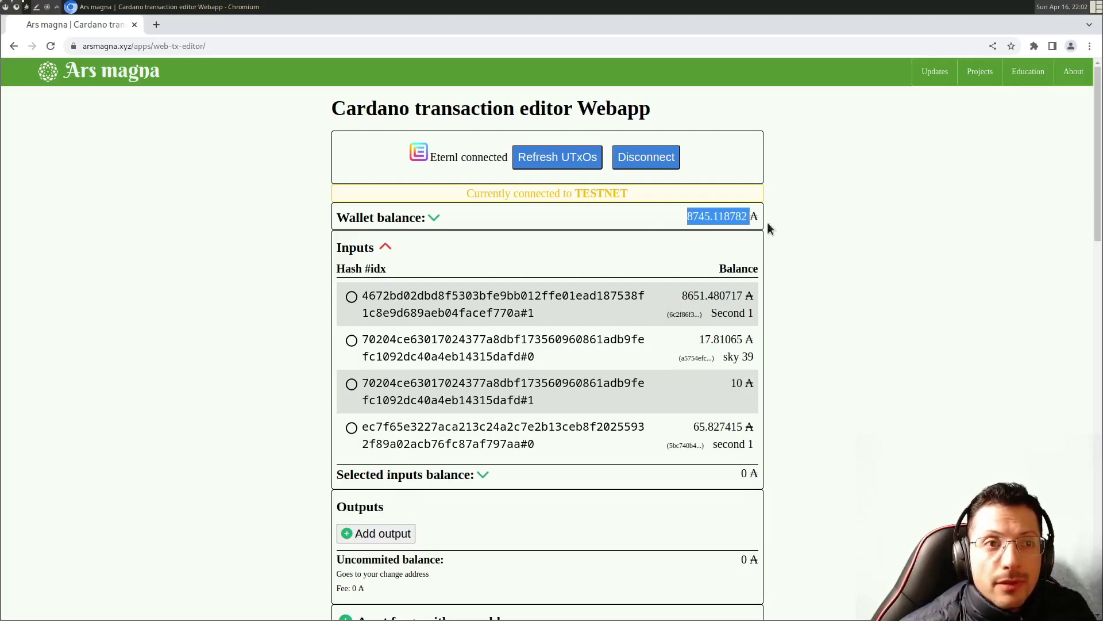
{"action": "left_click", "coordinate": [435, 218]}
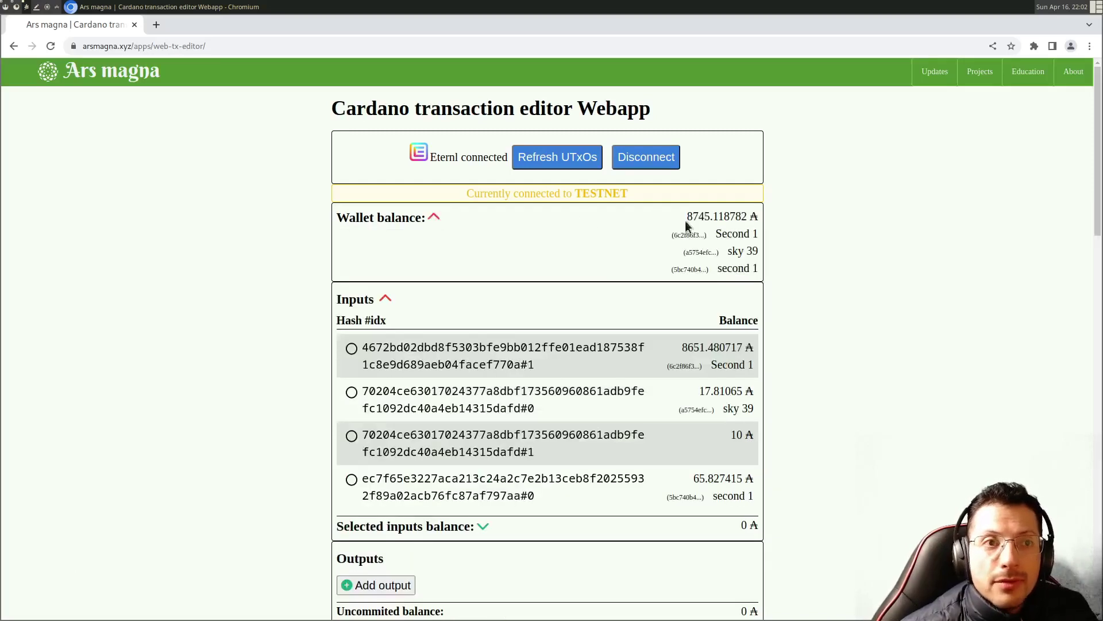
{"action": "left_click_drag", "start_coordinate": [714, 233], "coordinate": [750, 271]}
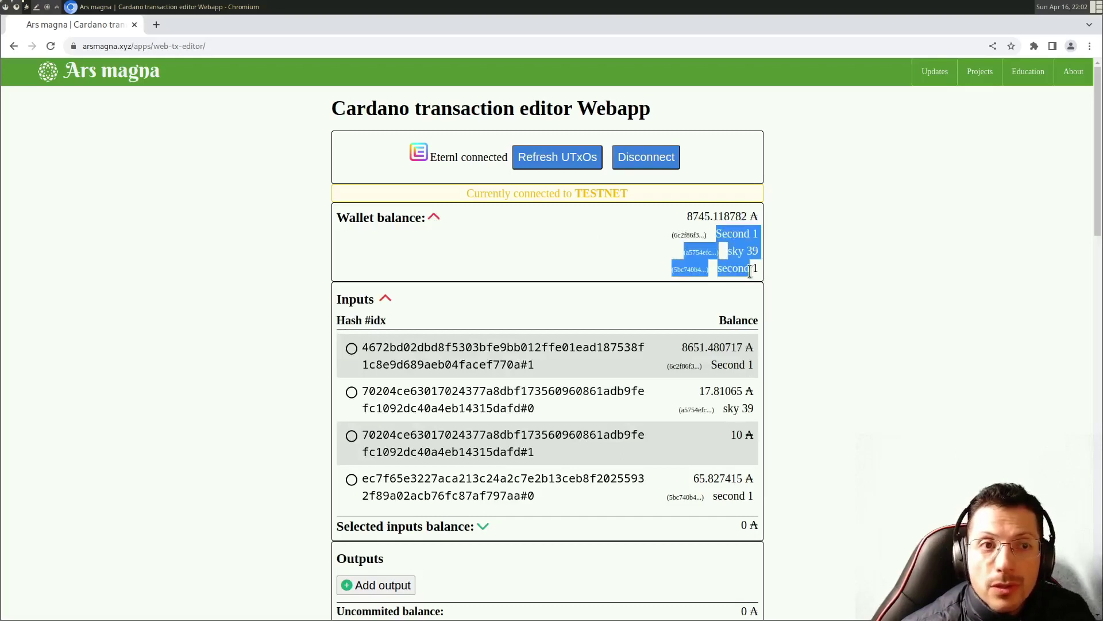
{"action": "left_click", "coordinate": [435, 219]}
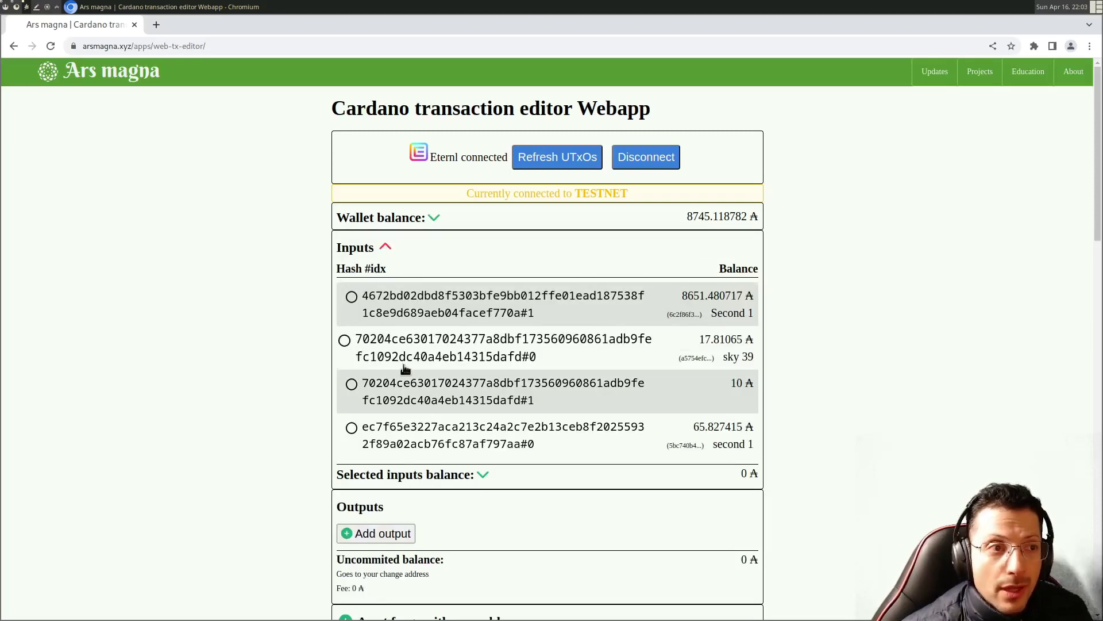
- Try combinations of the 17.81065, 10, 65.827415 and 8651.480717 ADA inputs, noting the Invalid TX warning
{"action": "left_click", "coordinate": [381, 357]}
{"action": "left_click", "coordinate": [382, 397]}
{"action": "left_click", "coordinate": [415, 426]}
{"action": "left_click", "coordinate": [422, 402]}
{"action": "left_click", "coordinate": [365, 340]}
{"action": "left_click", "coordinate": [423, 311]}
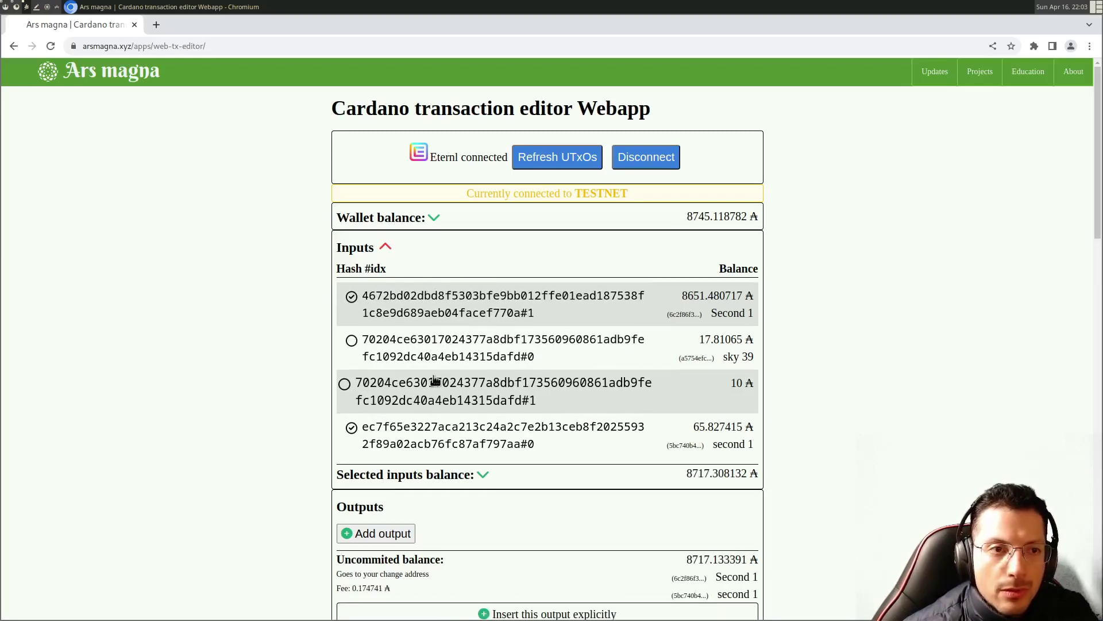
{"action": "left_click", "coordinate": [424, 303]}
{"action": "left_click", "coordinate": [420, 425]}
{"action": "scroll", "coordinate": [293, 390], "scroll_direction": "down", "scroll_amount": 5}
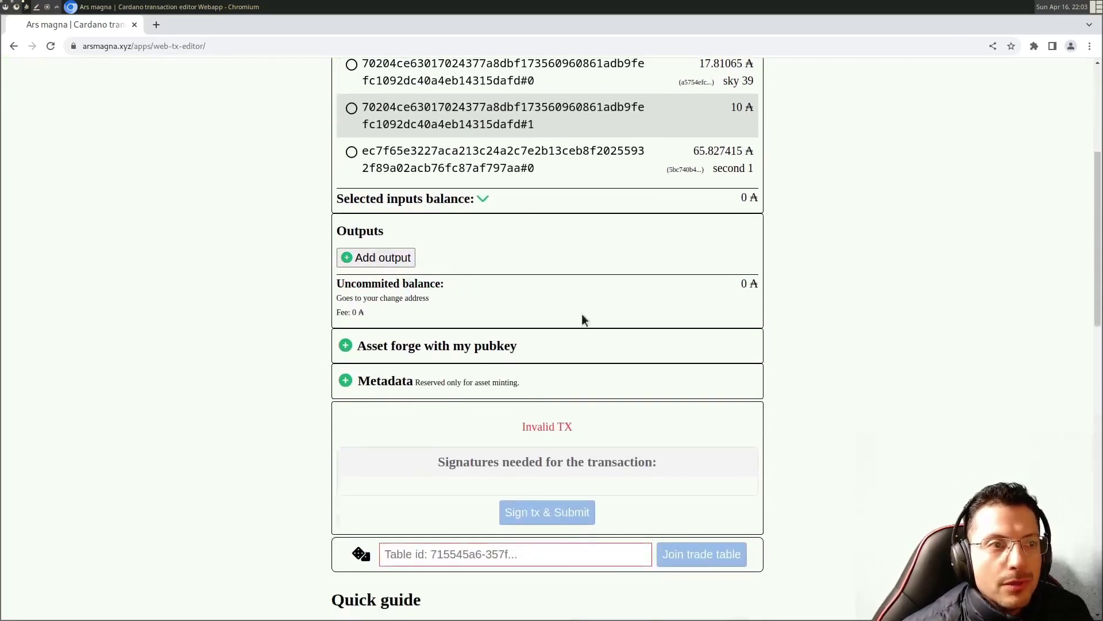
{"action": "left_click_drag", "start_coordinate": [510, 434], "coordinate": [661, 444]}
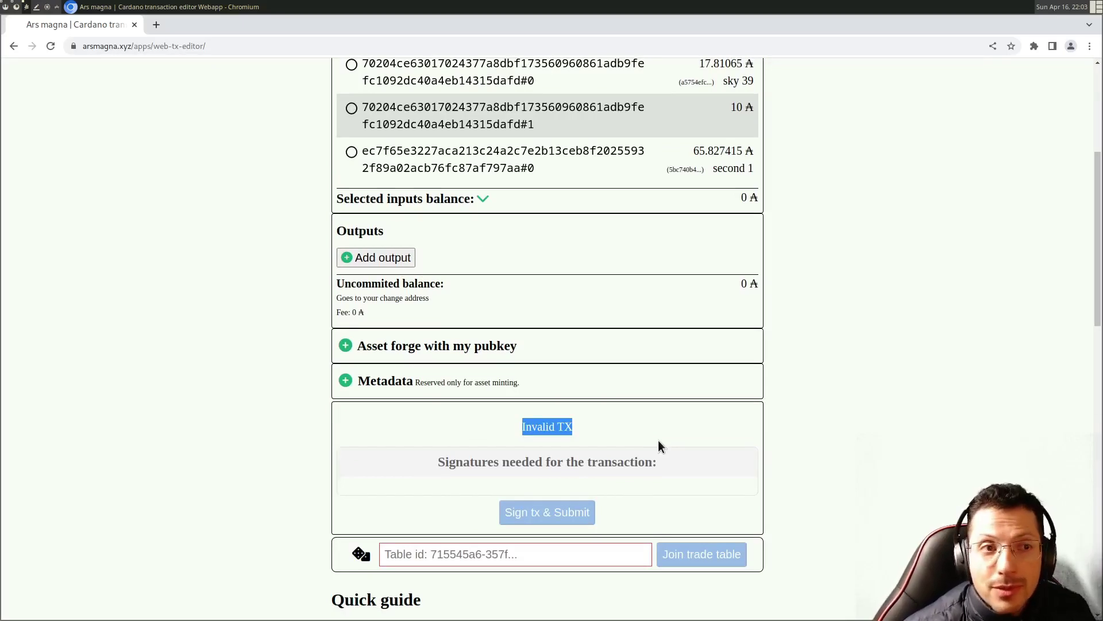
{"action": "scroll", "coordinate": [659, 443], "scroll_direction": "up", "scroll_amount": 3}
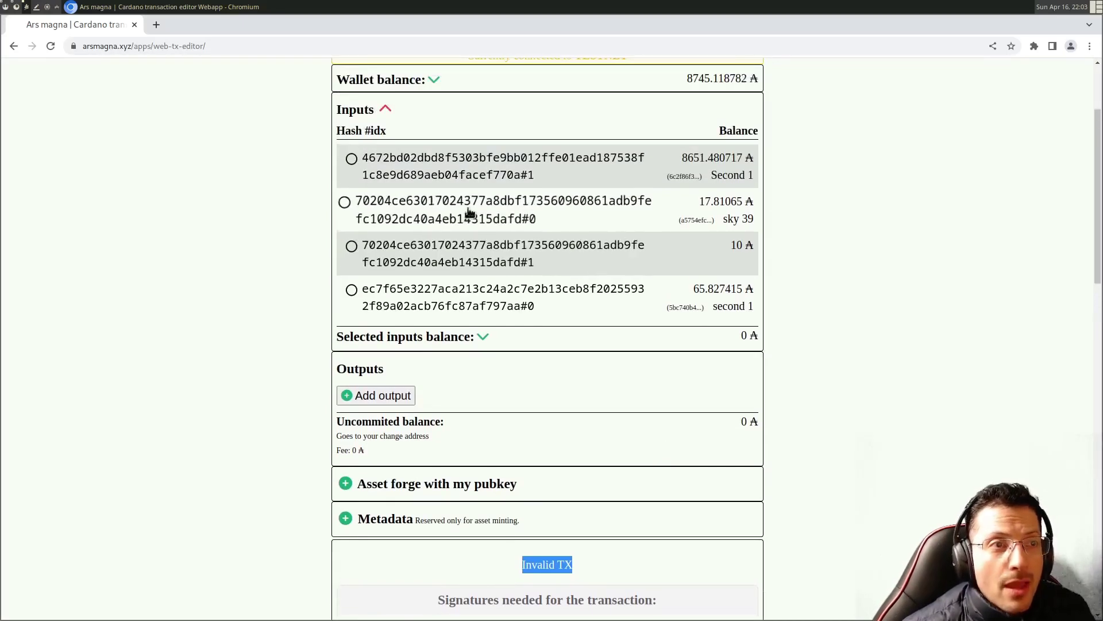
- Select the 17.81065 ₳ and 10 ₳ inputs, confirm 27.637713 ₳ plus sky 39 change, and submit for signing
{"action": "left_click", "coordinate": [468, 213]}
{"action": "left_click", "coordinate": [467, 247]}
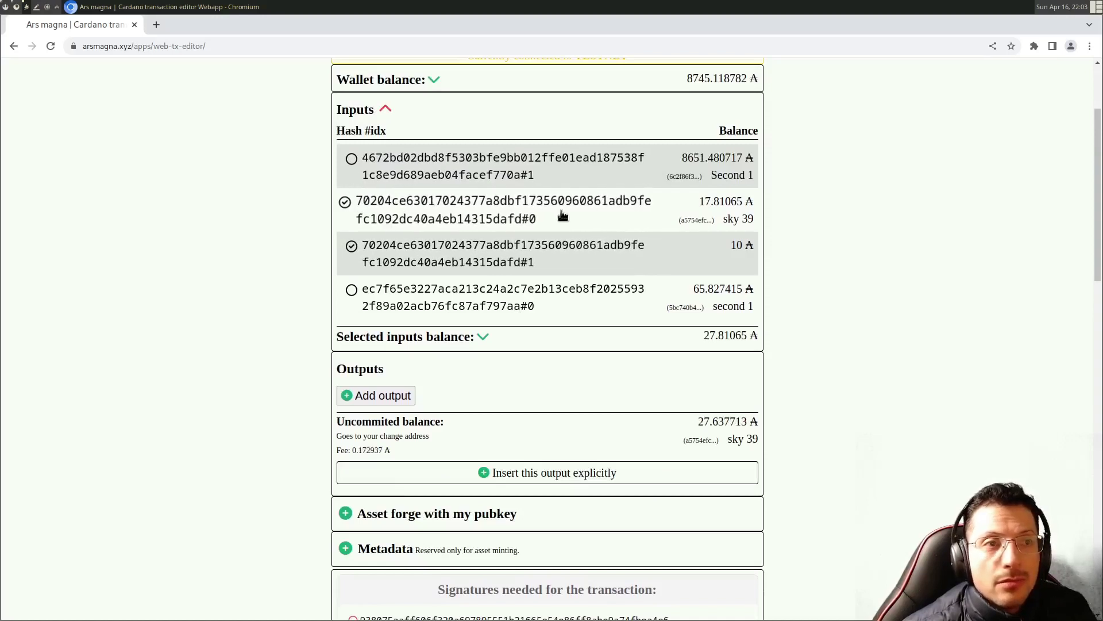
{"action": "scroll", "coordinate": [562, 216], "scroll_direction": "down", "scroll_amount": 3}
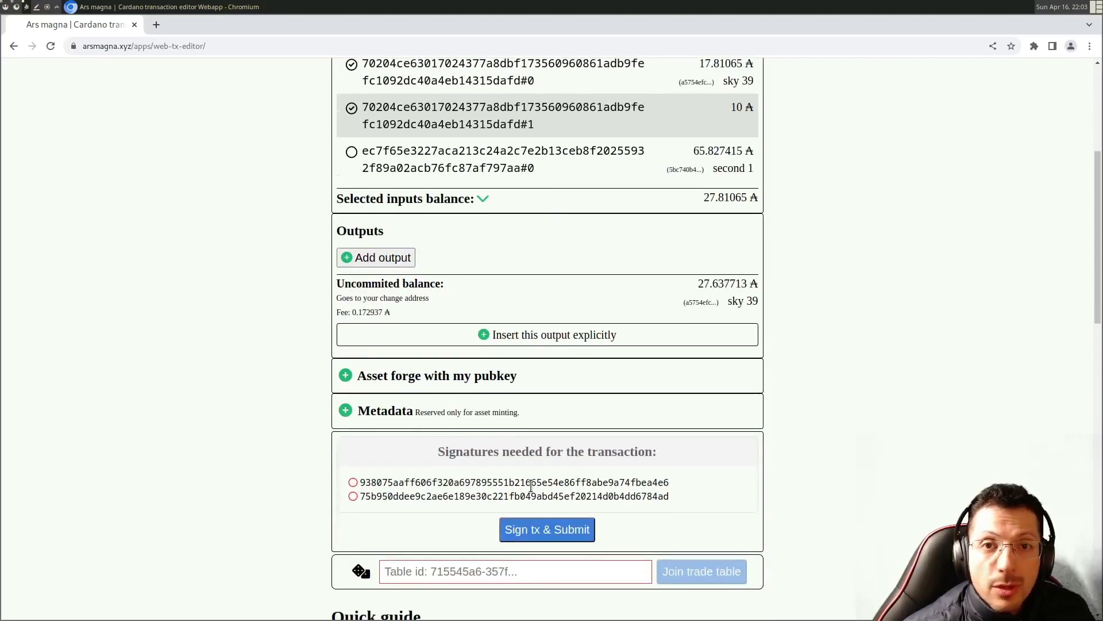
{"action": "left_click_drag", "start_coordinate": [339, 284], "coordinate": [497, 276]}
{"action": "mouse_move", "coordinate": [759, 301]}
{"action": "left_mouse_down"}
{"action": "mouse_move", "coordinate": [690, 298]}
{"action": "mouse_move", "coordinate": [740, 296]}
{"action": "left_mouse_up"}
{"action": "left_click", "coordinate": [686, 285]}
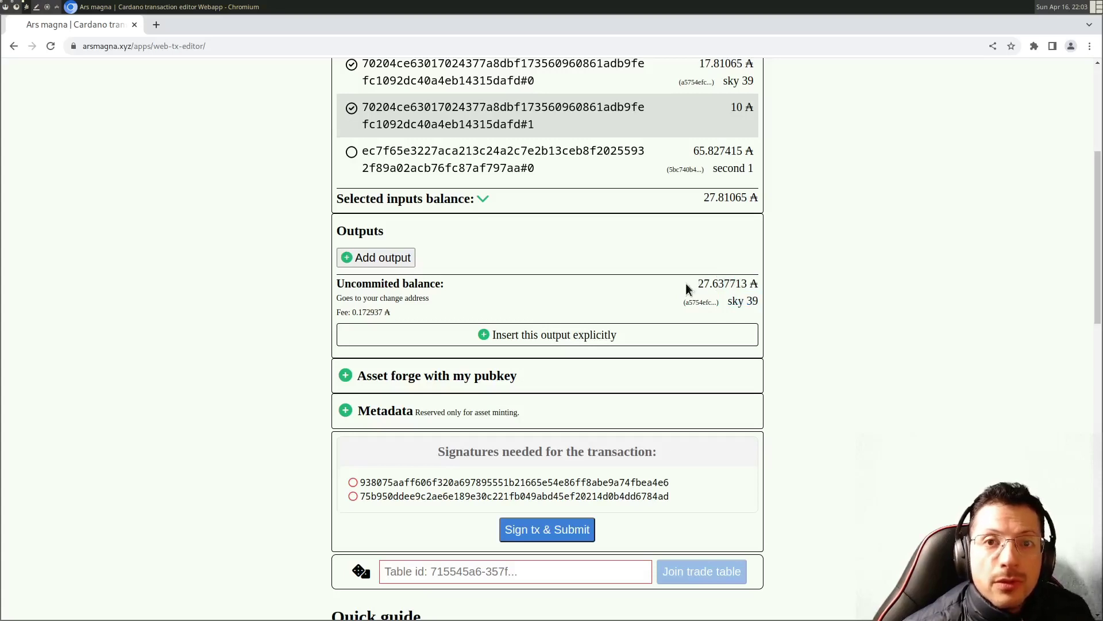
{"action": "left_click_drag", "start_coordinate": [369, 285], "coordinate": [694, 282]}
{"action": "left_click", "coordinate": [694, 282]}
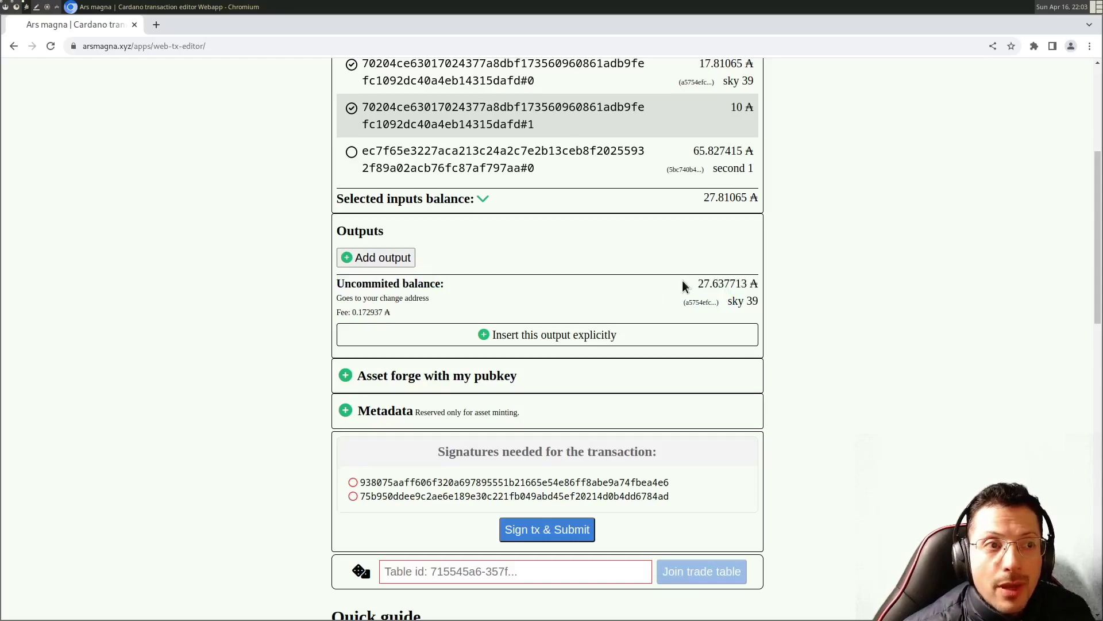
{"action": "left_click", "coordinate": [554, 527]}
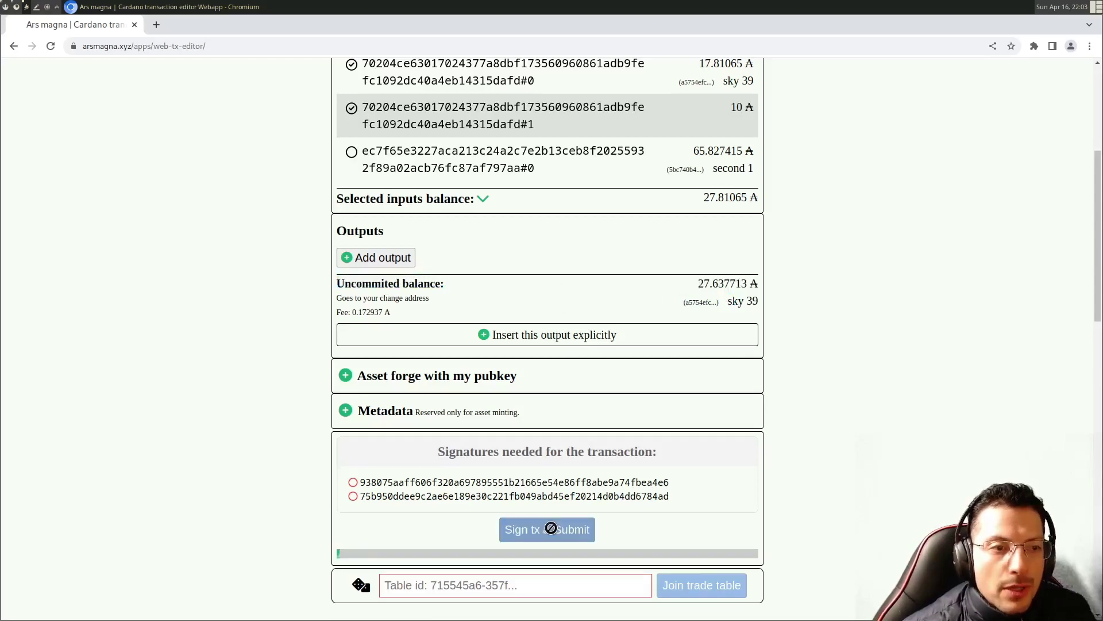
- Enlarge the Eternl signing window and review the transaction's input addresses and fee
{"action": "left_click_drag", "start_coordinate": [483, 421], "coordinate": [911, 552]}
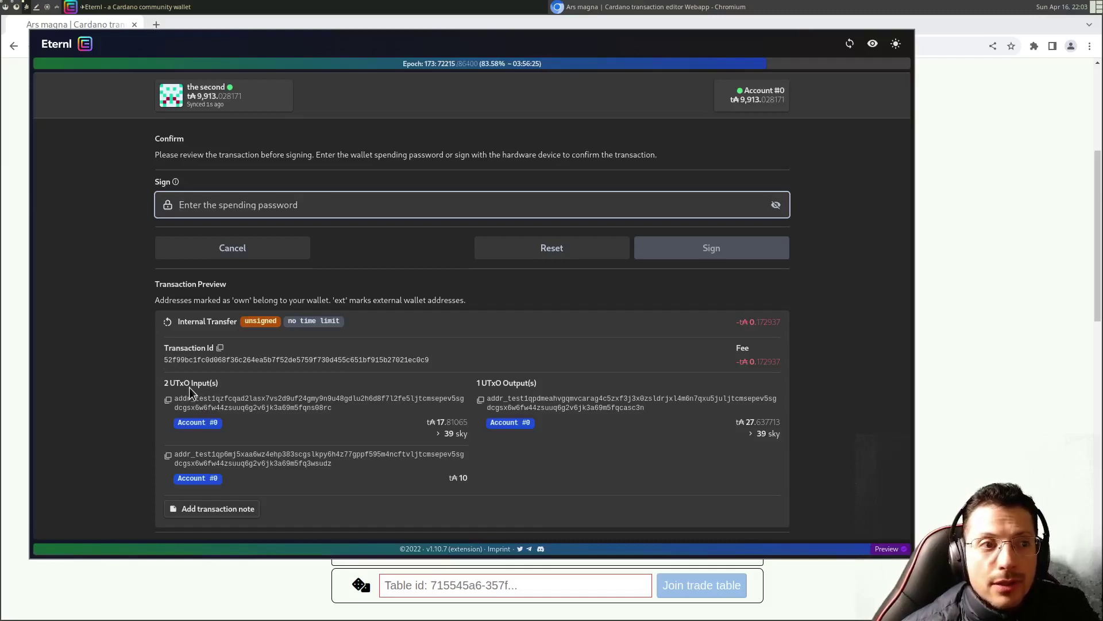
{"action": "left_click_drag", "start_coordinate": [189, 387], "coordinate": [406, 467]}
{"action": "left_click", "coordinate": [418, 493]}
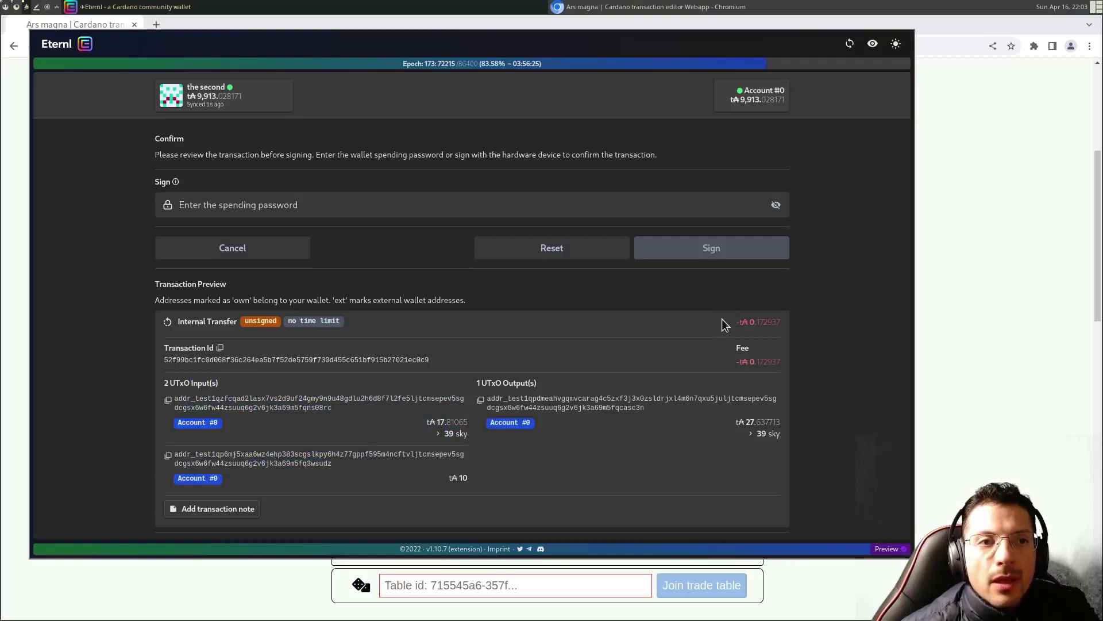
{"action": "left_click_drag", "start_coordinate": [726, 320], "coordinate": [775, 332]}
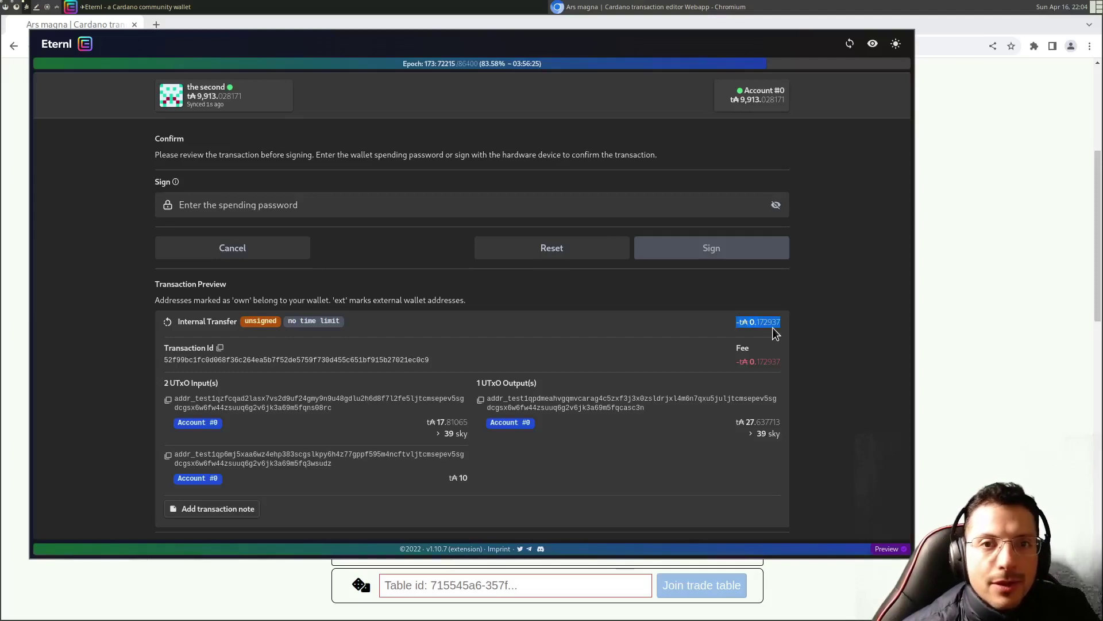
- Cancel signing in Eternl and dismiss the 'user declined to sign tx' banner
{"action": "left_click", "coordinate": [258, 251]}
{"action": "left_click_drag", "start_coordinate": [342, 446], "coordinate": [463, 444]}
{"action": "left_click", "coordinate": [508, 443]}
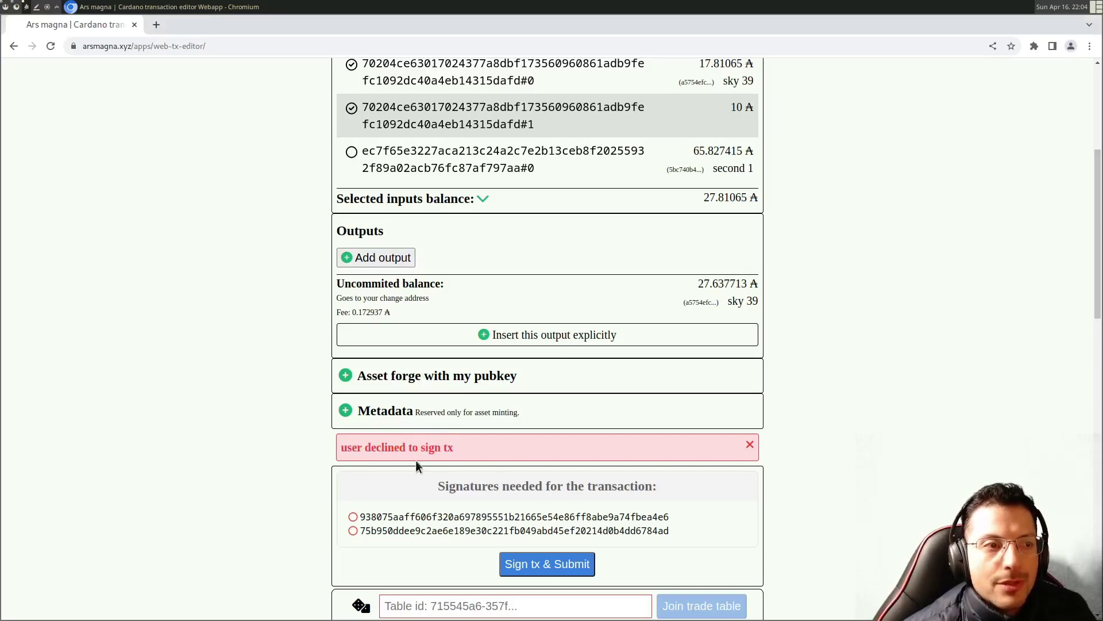
{"action": "left_click", "coordinate": [749, 444]}
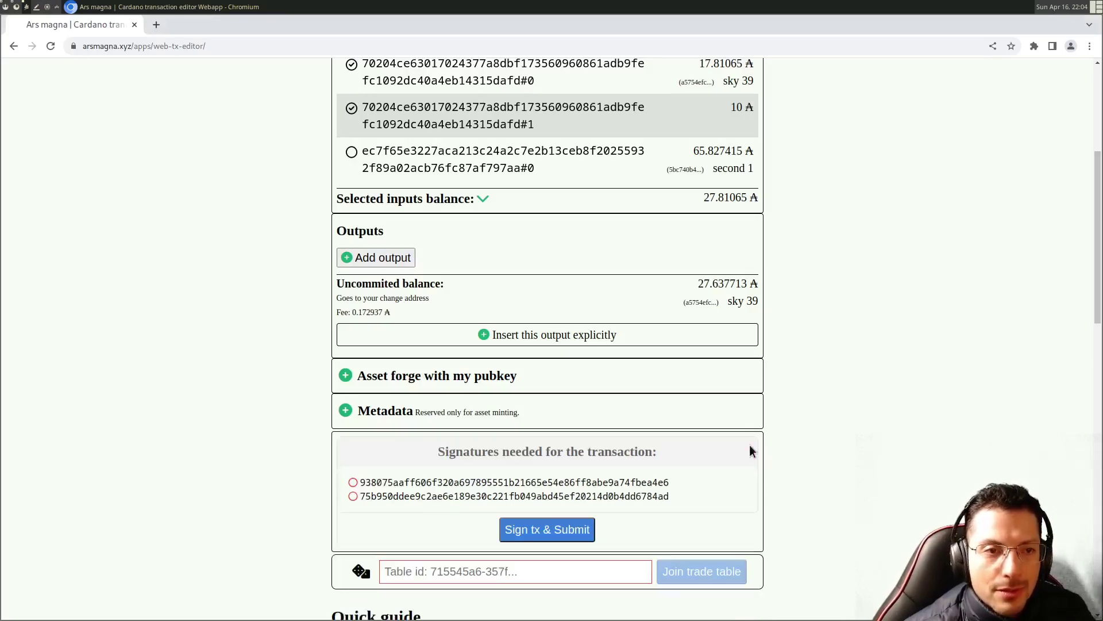
- Open Ars magna in a new tab, detach it into a left window, and open the editor there
{"action": "scroll", "coordinate": [740, 448], "scroll_direction": "up", "scroll_amount": 5}
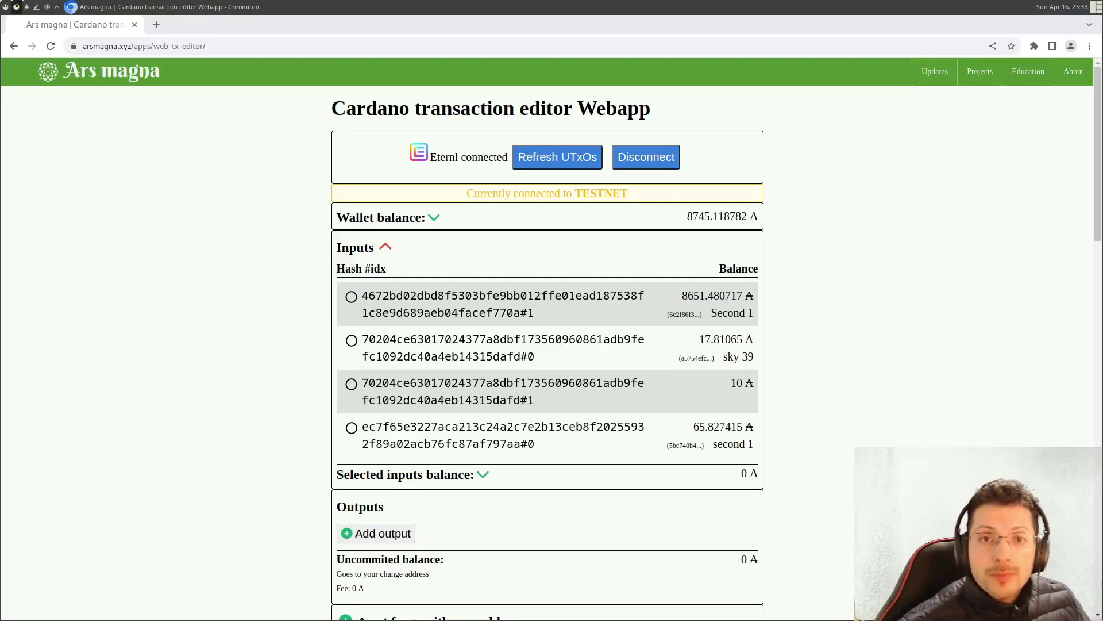
{"action": "middle_click", "coordinate": [105, 70]}
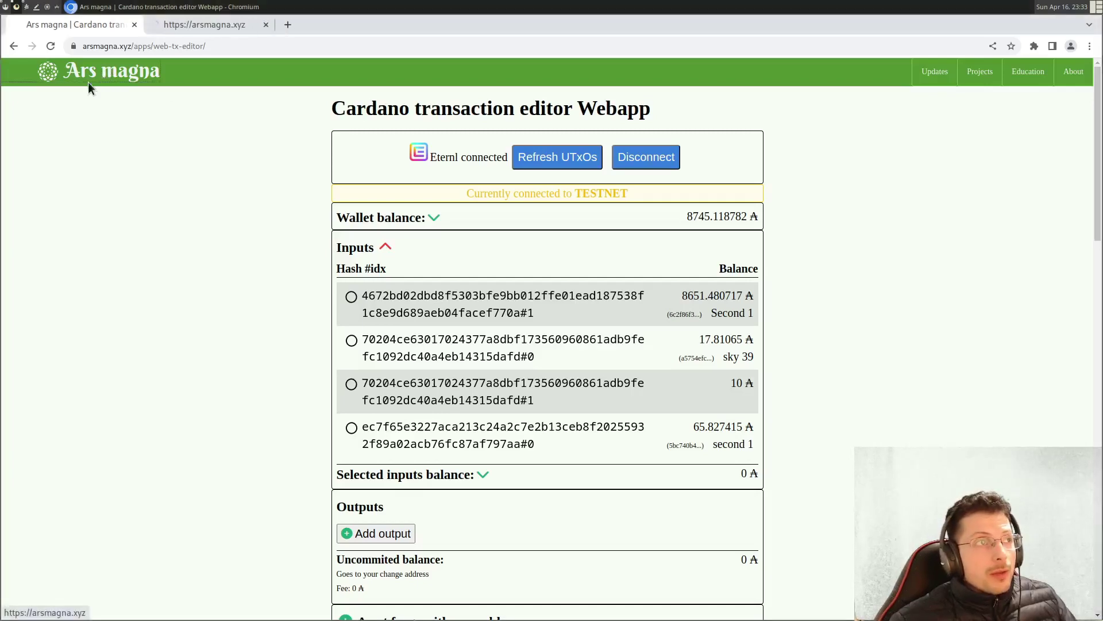
{"action": "left_click_drag", "start_coordinate": [234, 16], "coordinate": [236, 80]}
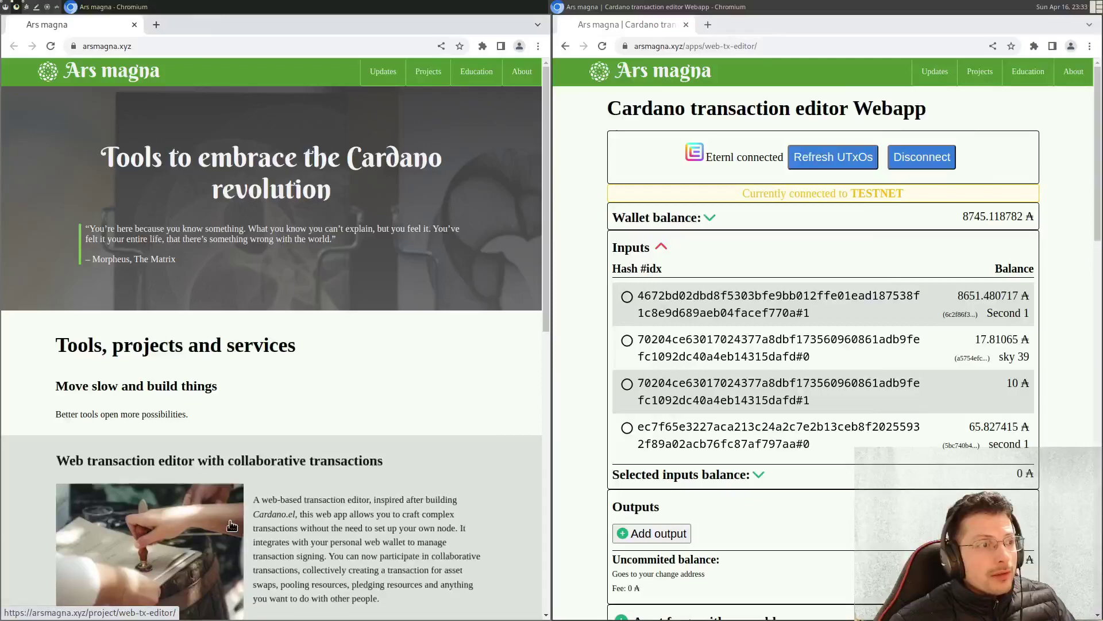
{"action": "left_click", "coordinate": [231, 525]}
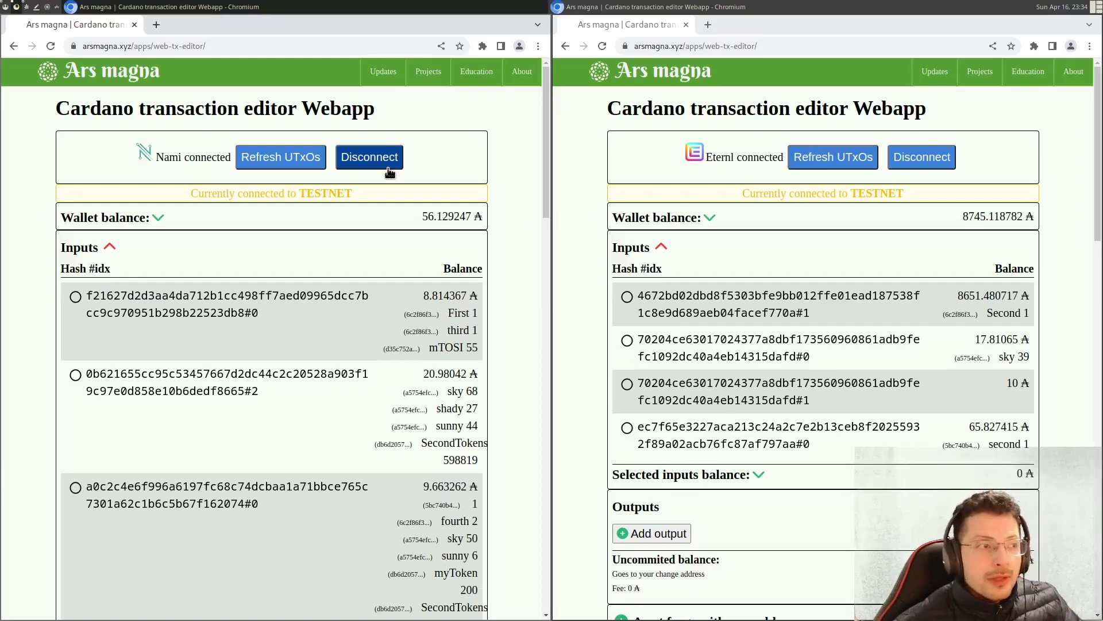
{"action": "scroll", "coordinate": [247, 220], "scroll_direction": "down", "scroll_amount": 2}
{"action": "scroll", "coordinate": [247, 220], "scroll_direction": "up", "scroll_amount": 2}
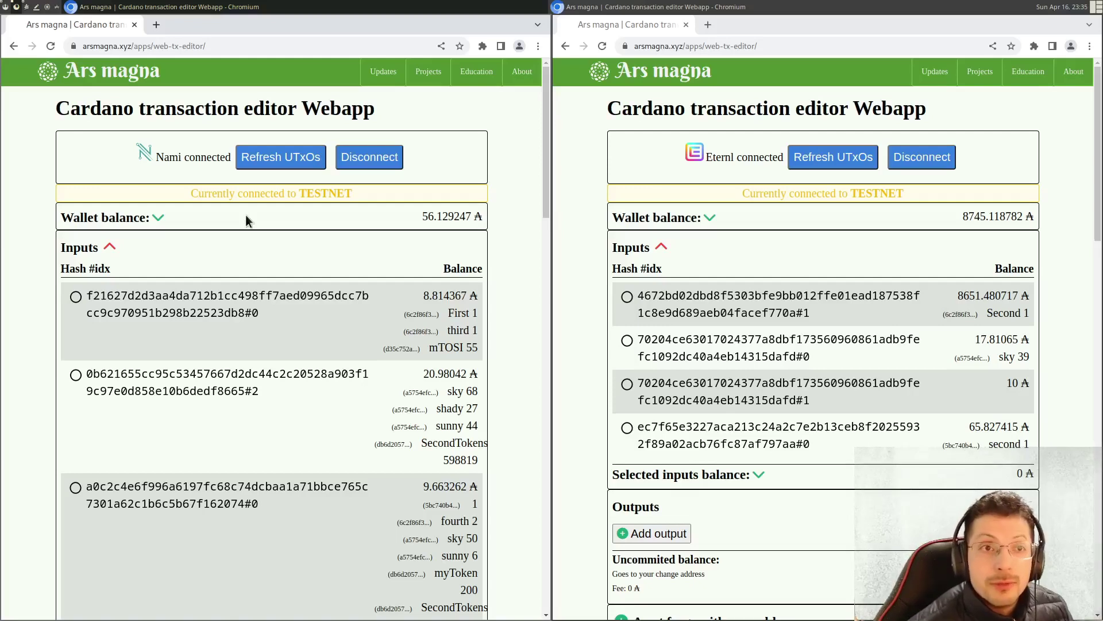
{"action": "scroll", "coordinate": [411, 376], "scroll_direction": "down", "scroll_amount": 2}
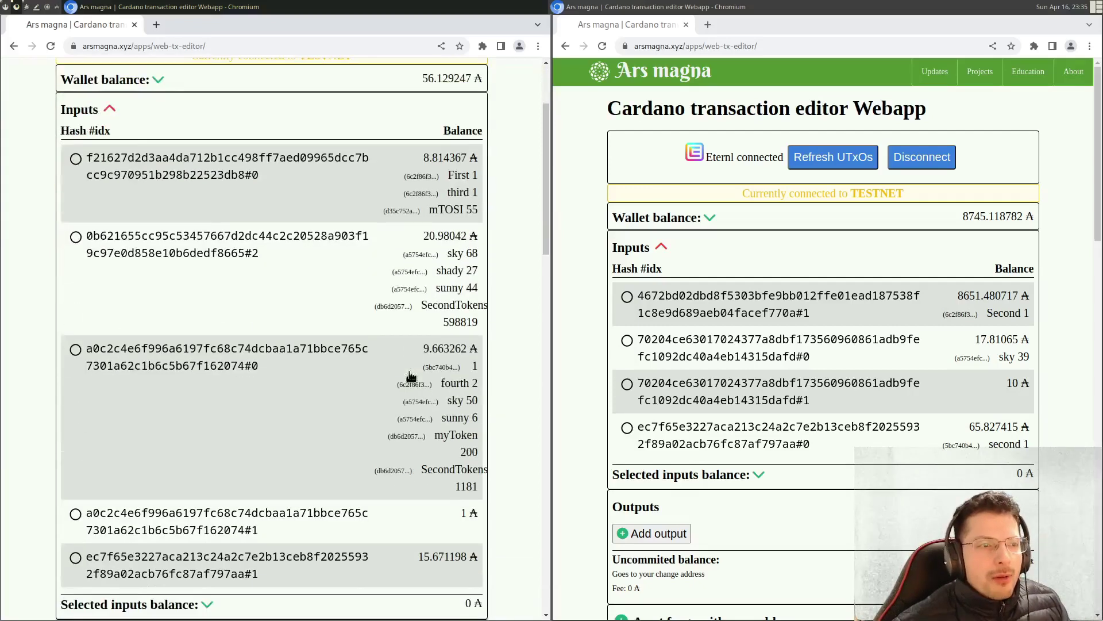
- Select Nami's 9.663262 ₳ input holding 200 myToken, leaving 9.490369 ₳ uncommitted after fees
{"action": "left_click_drag", "start_coordinate": [432, 435], "coordinate": [478, 440]}
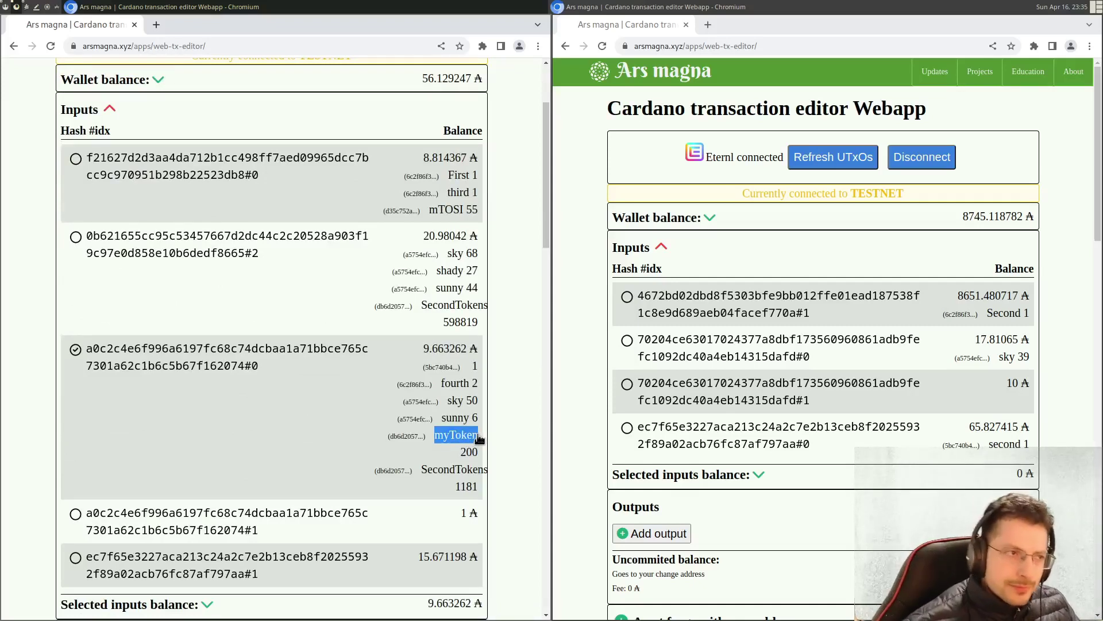
{"action": "left_click_drag", "start_coordinate": [463, 459], "coordinate": [480, 459]}
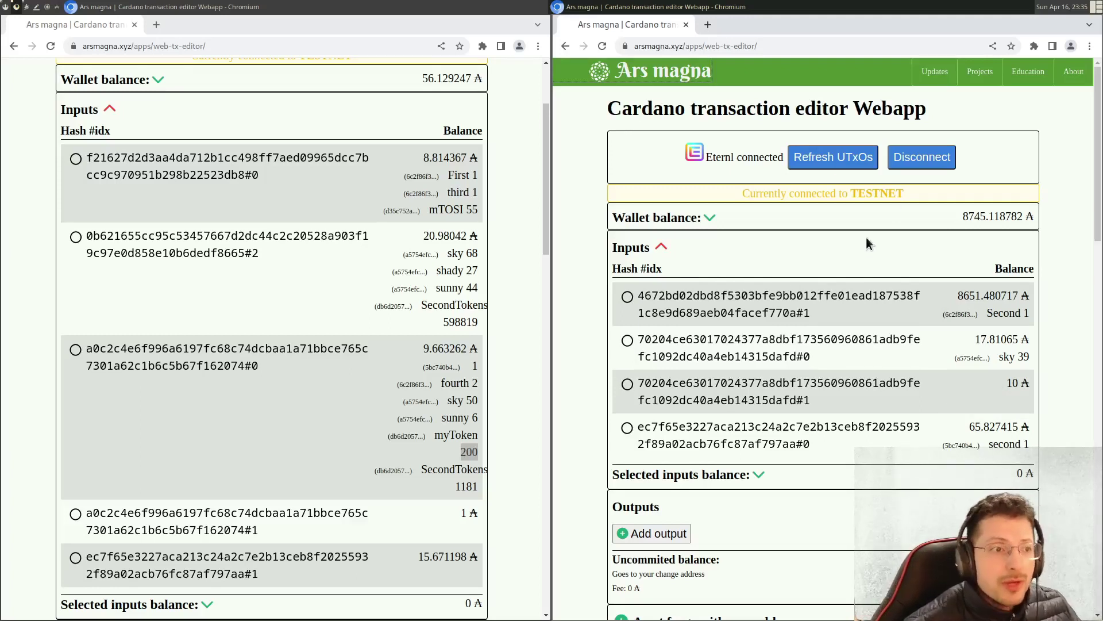
{"action": "scroll", "coordinate": [457, 232], "scroll_direction": "up", "scroll_amount": 3}
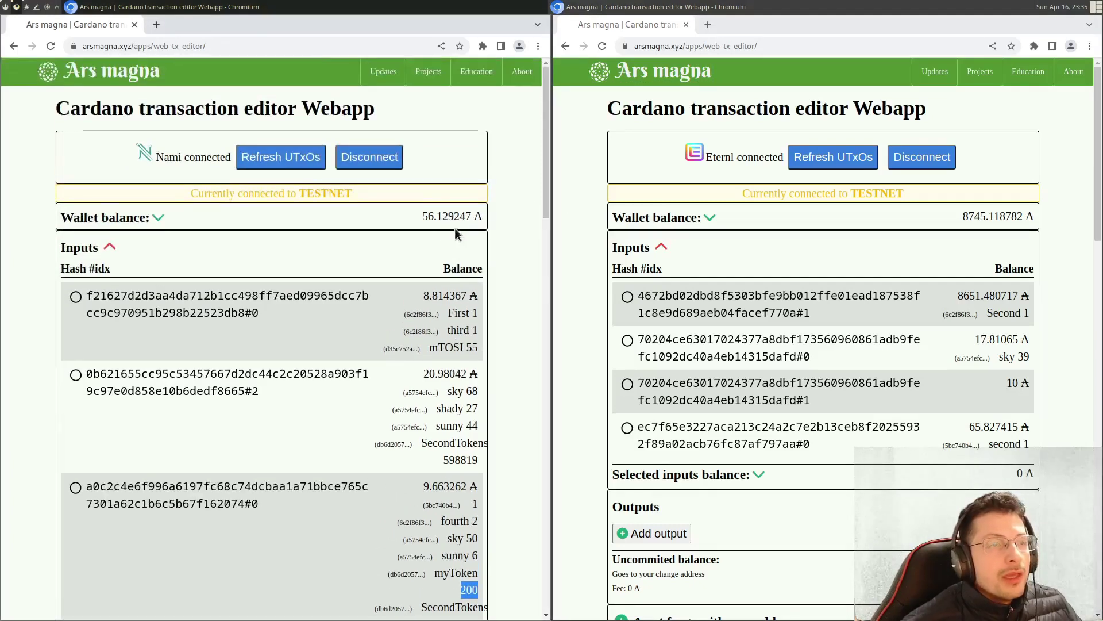
{"action": "scroll", "coordinate": [454, 229], "scroll_direction": "down", "scroll_amount": 3}
{"action": "left_click", "coordinate": [238, 362]}
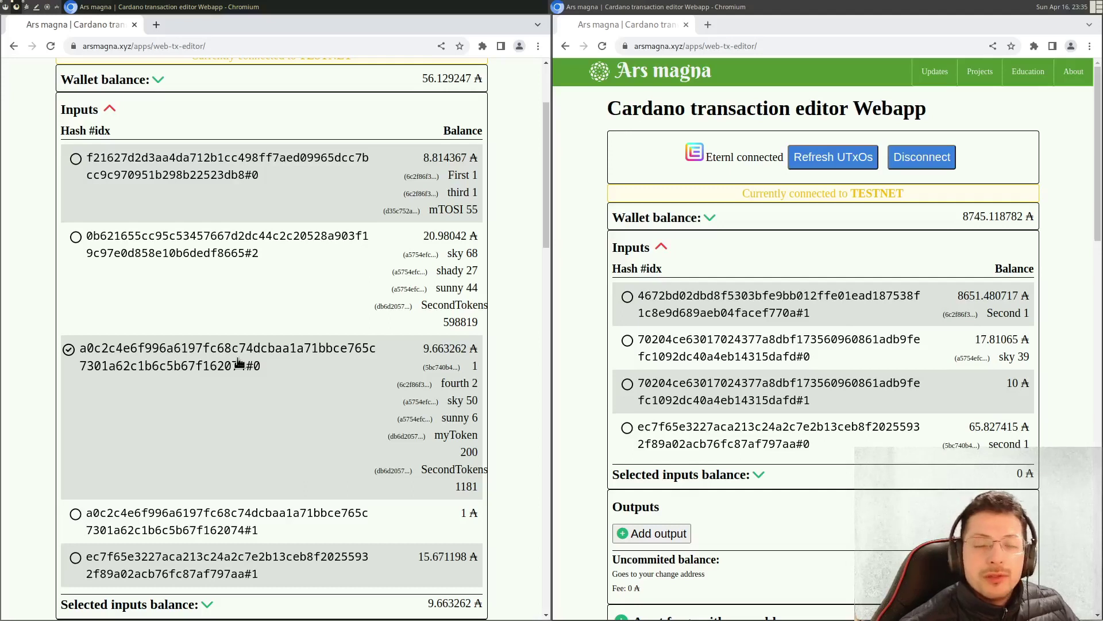
{"action": "left_click_drag", "start_coordinate": [434, 436], "coordinate": [481, 448]}
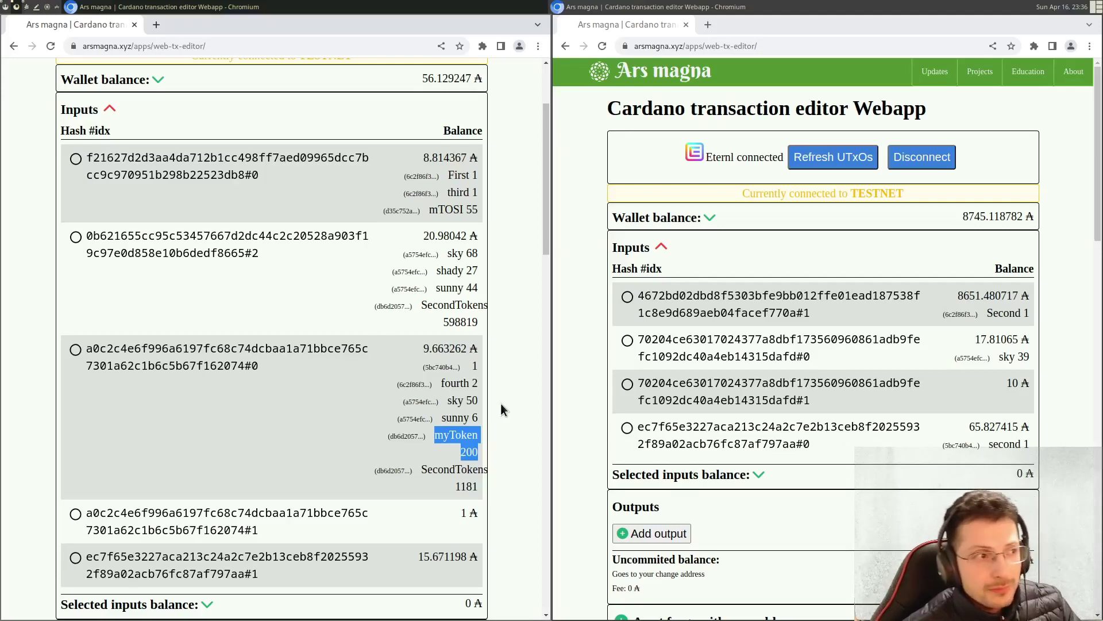
{"action": "left_click", "coordinate": [444, 400]}
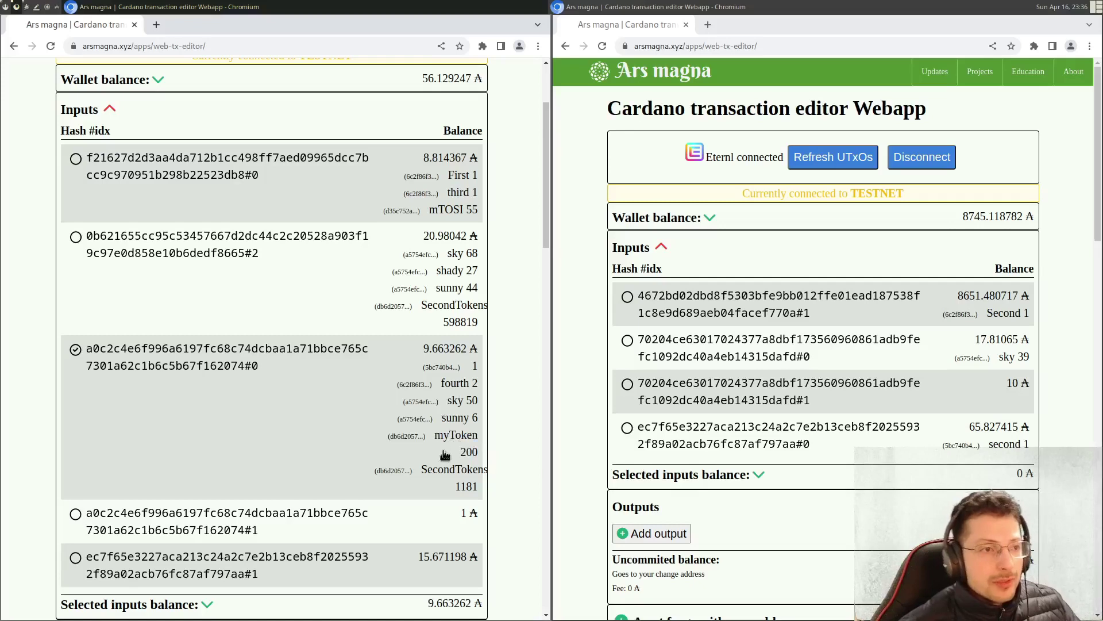
{"action": "scroll", "coordinate": [450, 440], "scroll_direction": "down", "scroll_amount": 4}
{"action": "scroll", "coordinate": [451, 437], "scroll_direction": "down", "scroll_amount": 1}
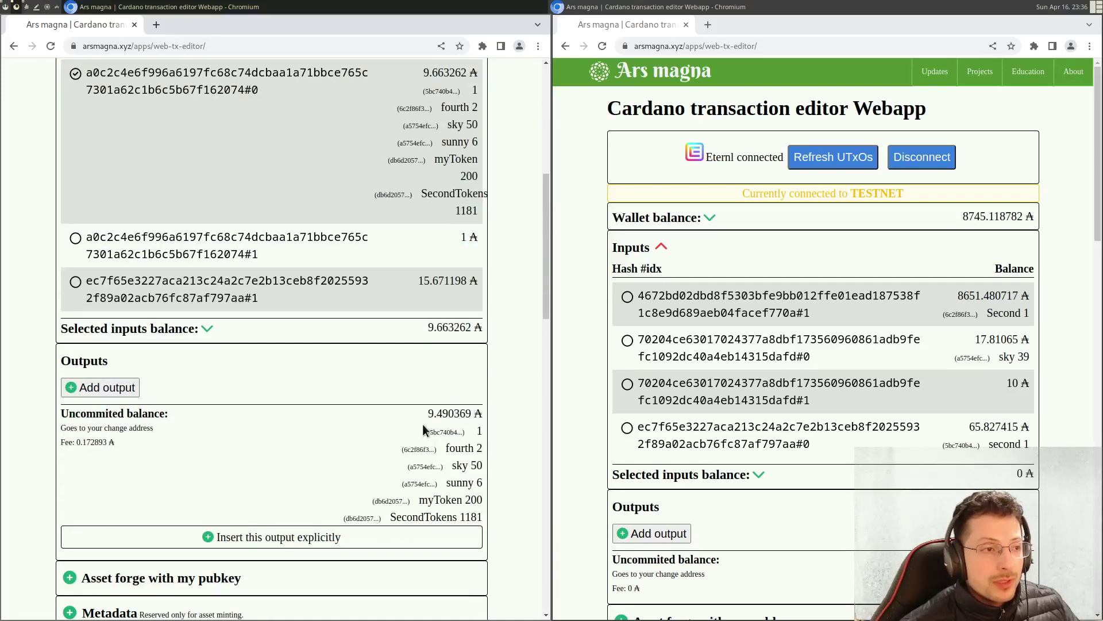
- Turn the change into an explicit output and lower its myToken amount to 198
{"action": "scroll", "coordinate": [396, 454], "scroll_direction": "down", "scroll_amount": 3}
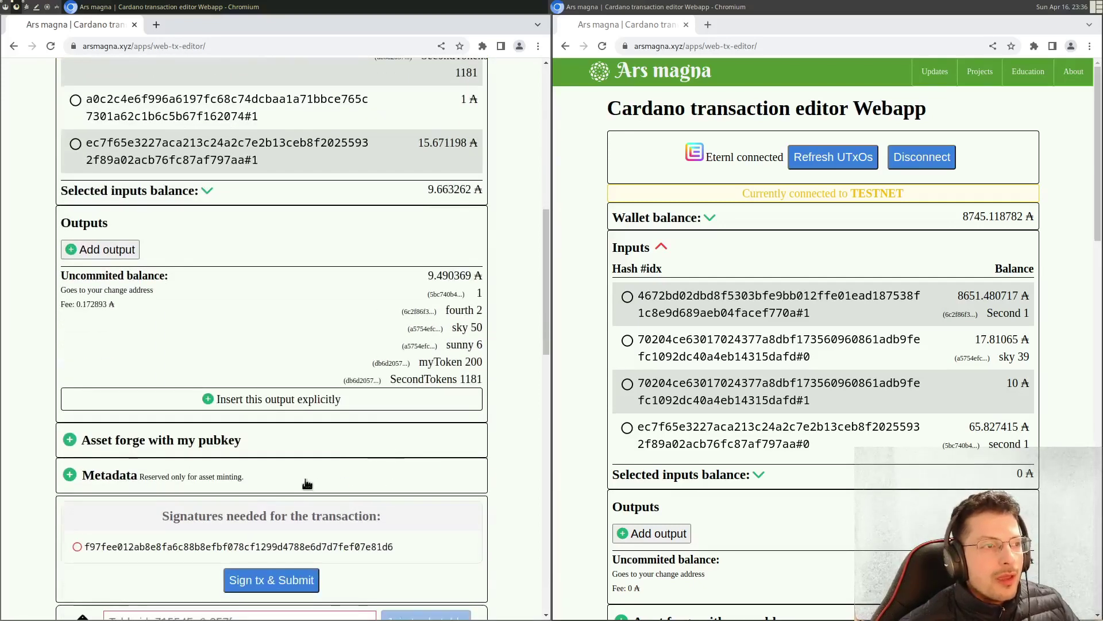
{"action": "left_click", "coordinate": [284, 402]}
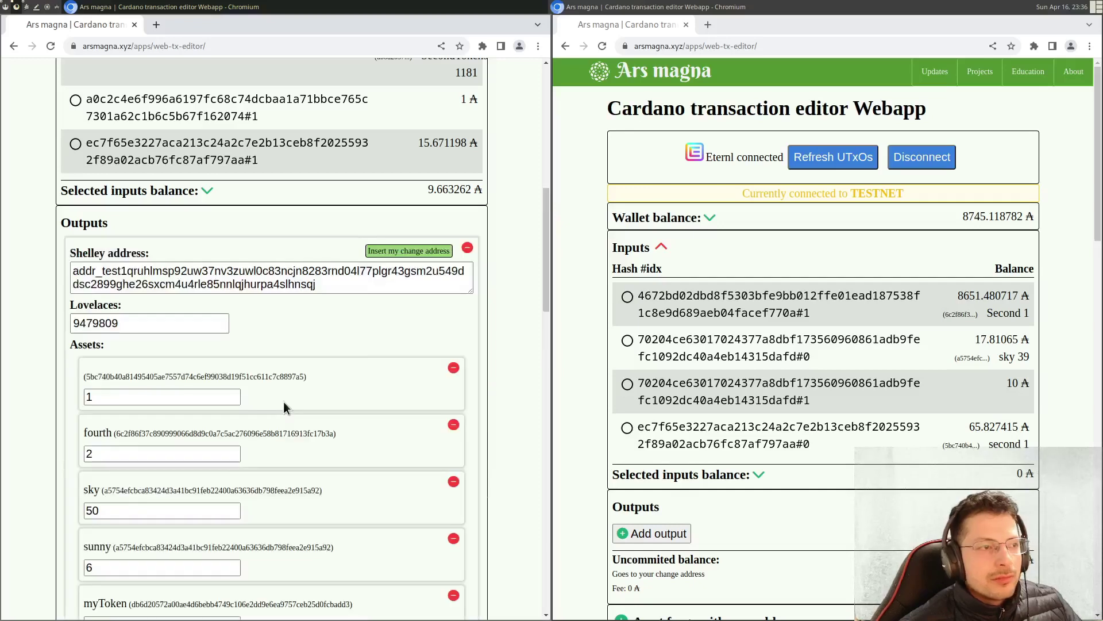
{"action": "scroll", "coordinate": [352, 370], "scroll_direction": "down", "scroll_amount": 3}
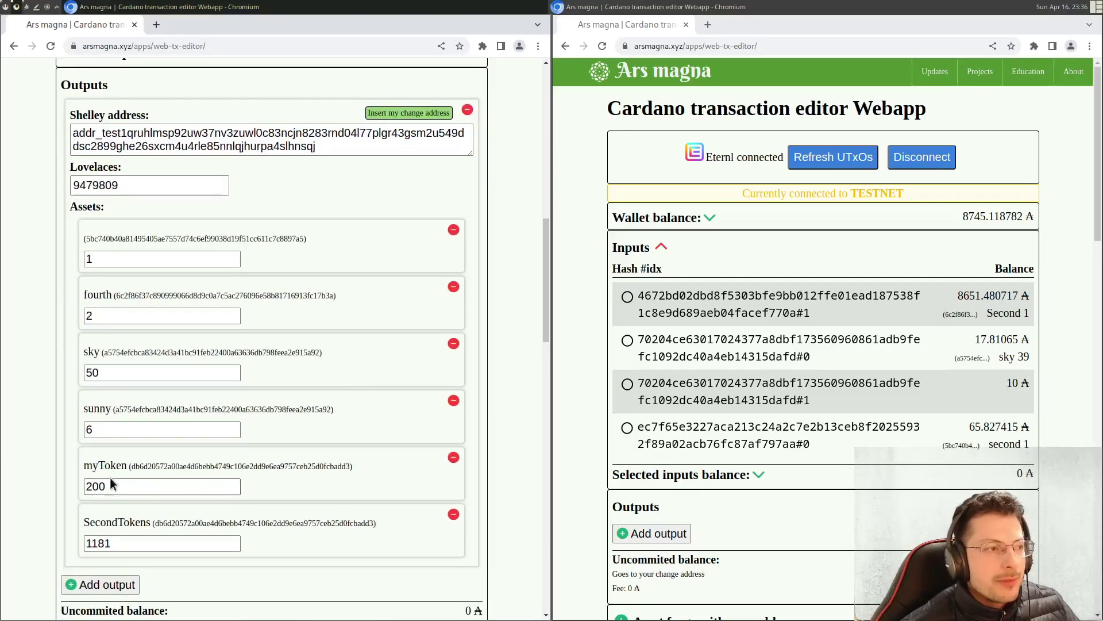
{"action": "left_click", "coordinate": [234, 489]}
{"action": "left_click", "coordinate": [234, 489]}
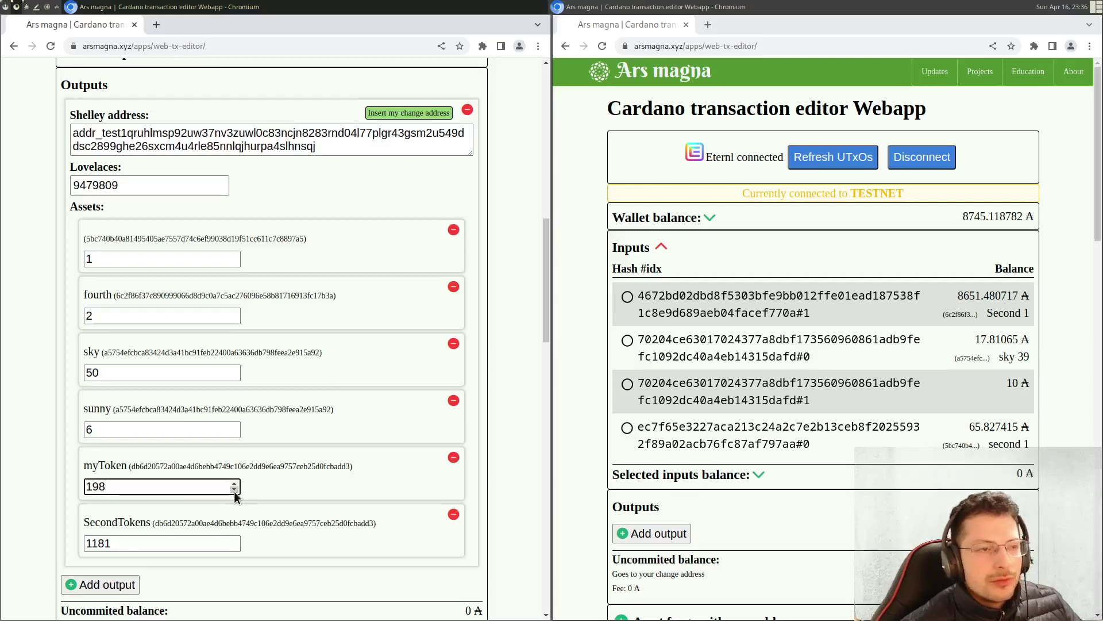
{"action": "left_click", "coordinate": [394, 419]}
- Review the leftover 2 myToken and not-enough-ADA warning, then add an empty second output
{"action": "scroll", "coordinate": [423, 408], "scroll_direction": "down", "scroll_amount": 3}
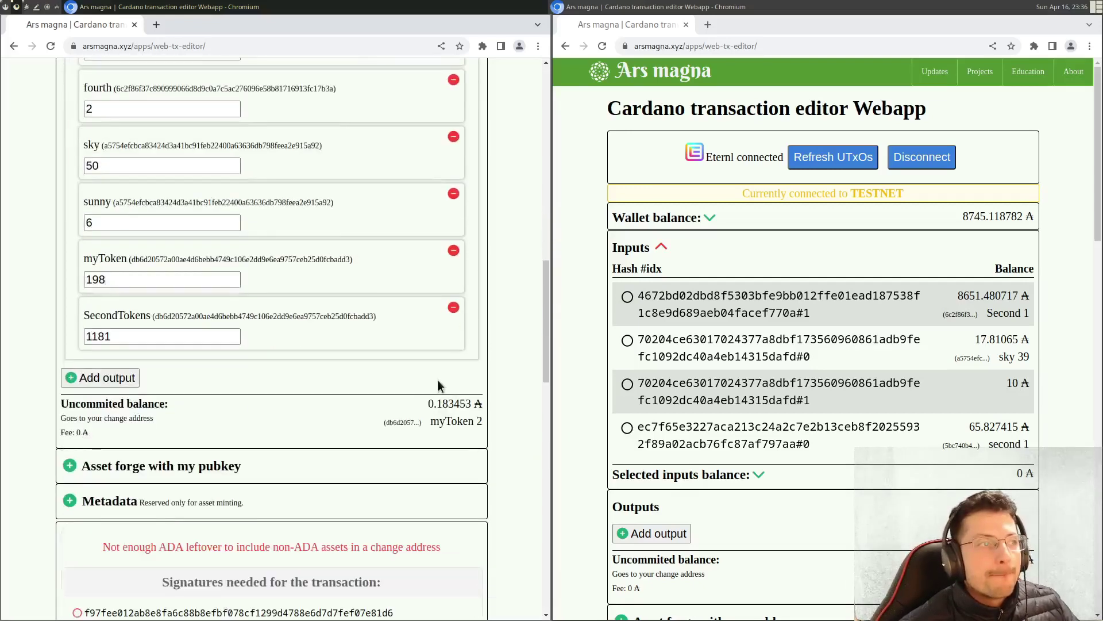
{"action": "scroll", "coordinate": [405, 378], "scroll_direction": "down", "scroll_amount": 1}
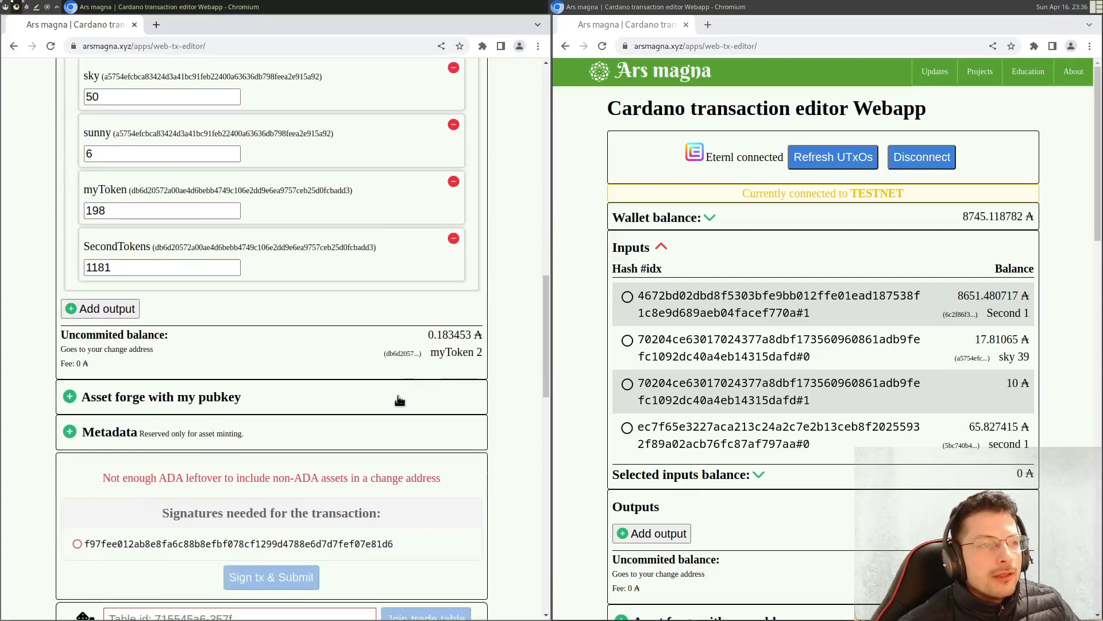
{"action": "left_click_drag", "start_coordinate": [419, 336], "coordinate": [483, 357]}
{"action": "left_click_drag", "start_coordinate": [145, 477], "coordinate": [377, 482]}
{"action": "left_click_drag", "start_coordinate": [431, 352], "coordinate": [487, 364]}
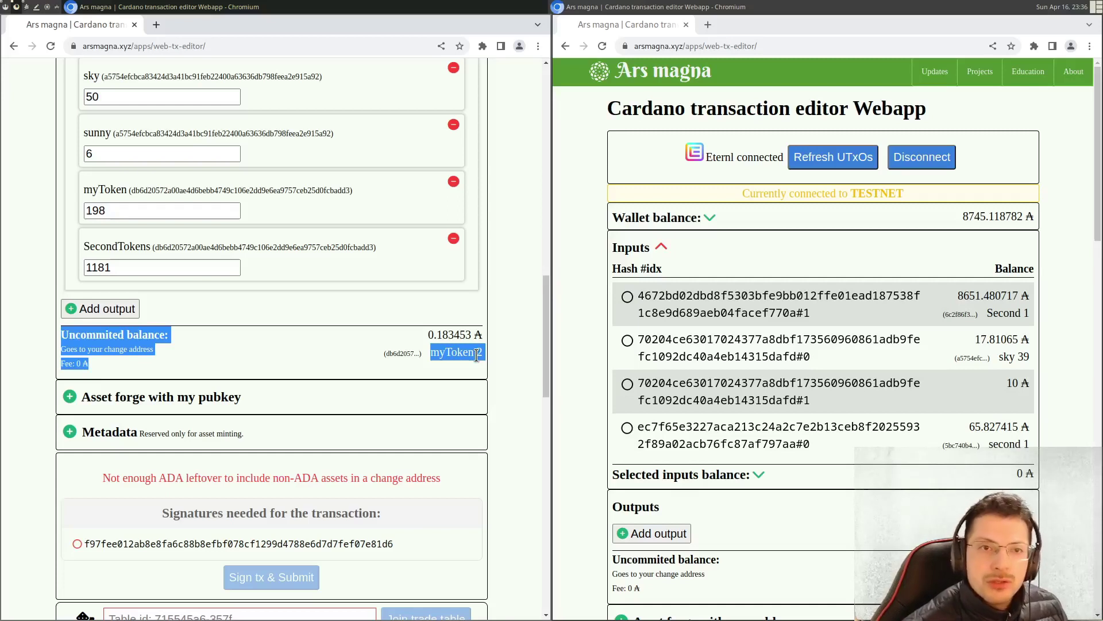
{"action": "left_click_drag", "start_coordinate": [423, 336], "coordinate": [479, 331]}
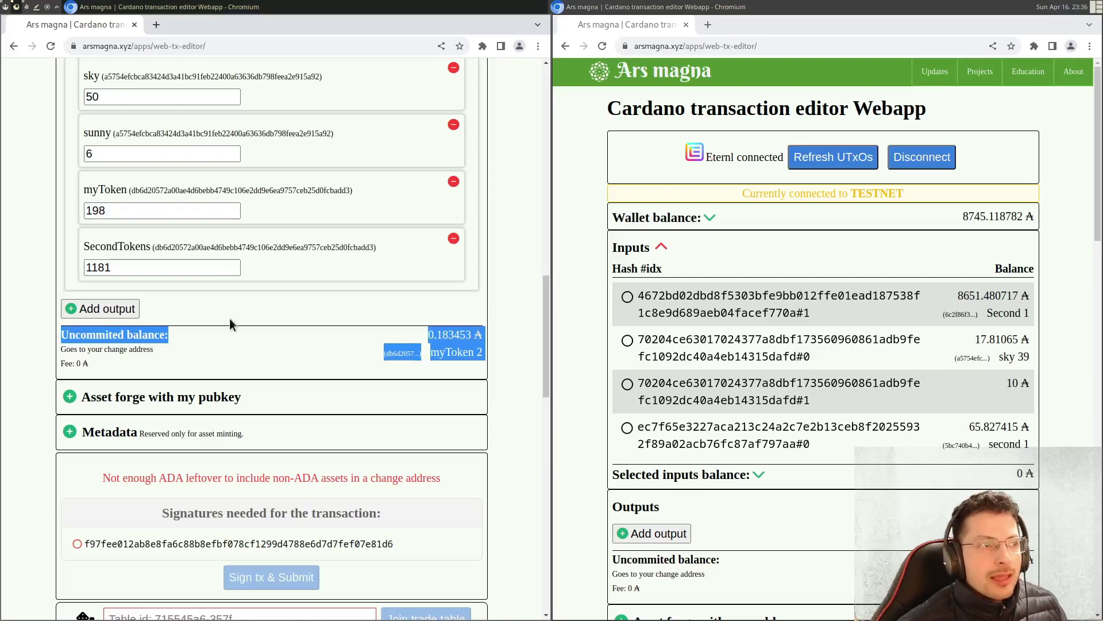
{"action": "left_click", "coordinate": [115, 308]}
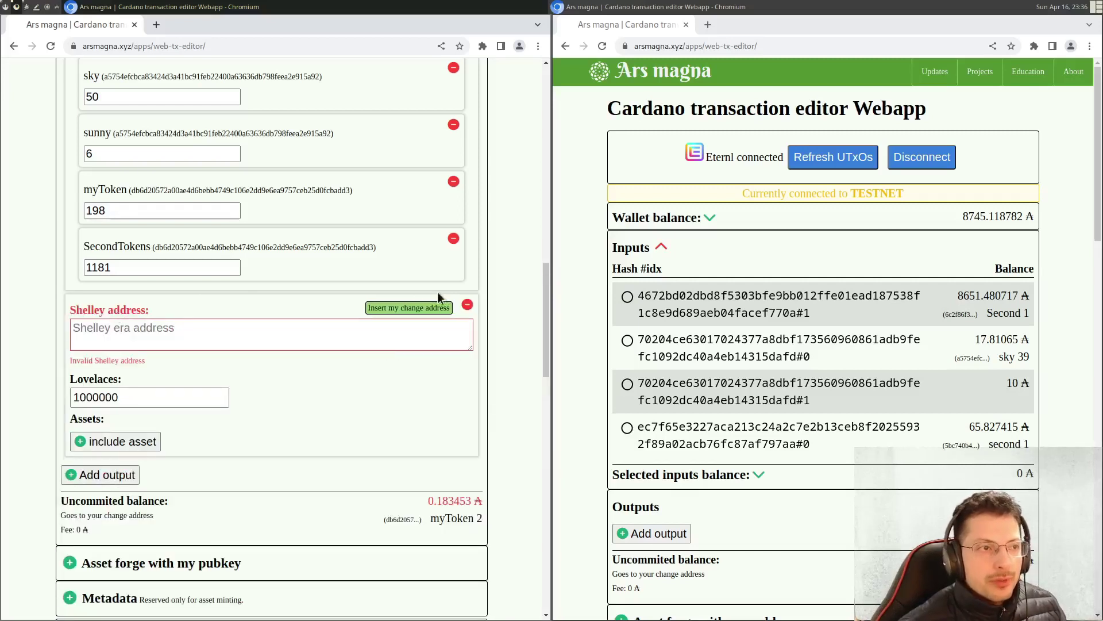
{"action": "left_click", "coordinate": [413, 309]}
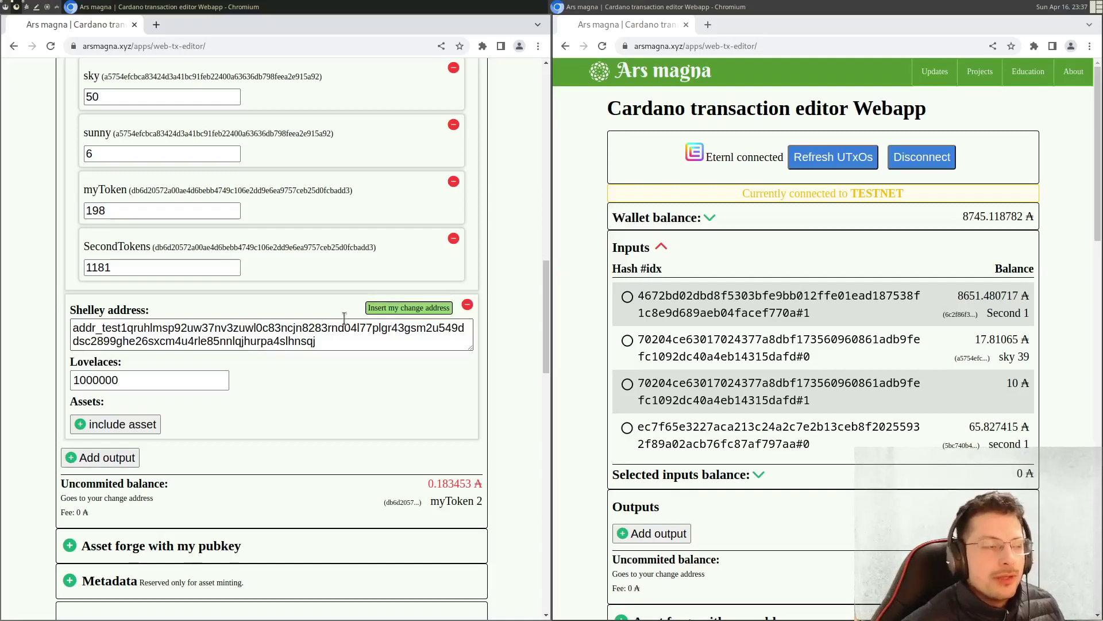
{"action": "left_click", "coordinate": [80, 382]}
{"action": "left_click_drag", "start_coordinate": [80, 382], "coordinate": [74, 382]}
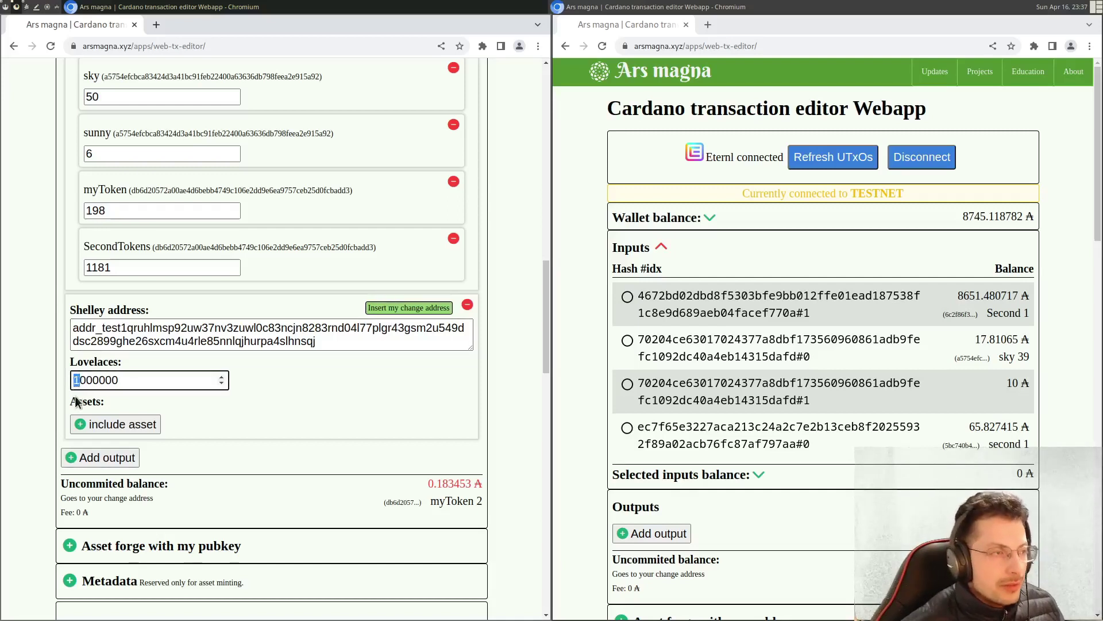
{"action": "type", "text": "200"}
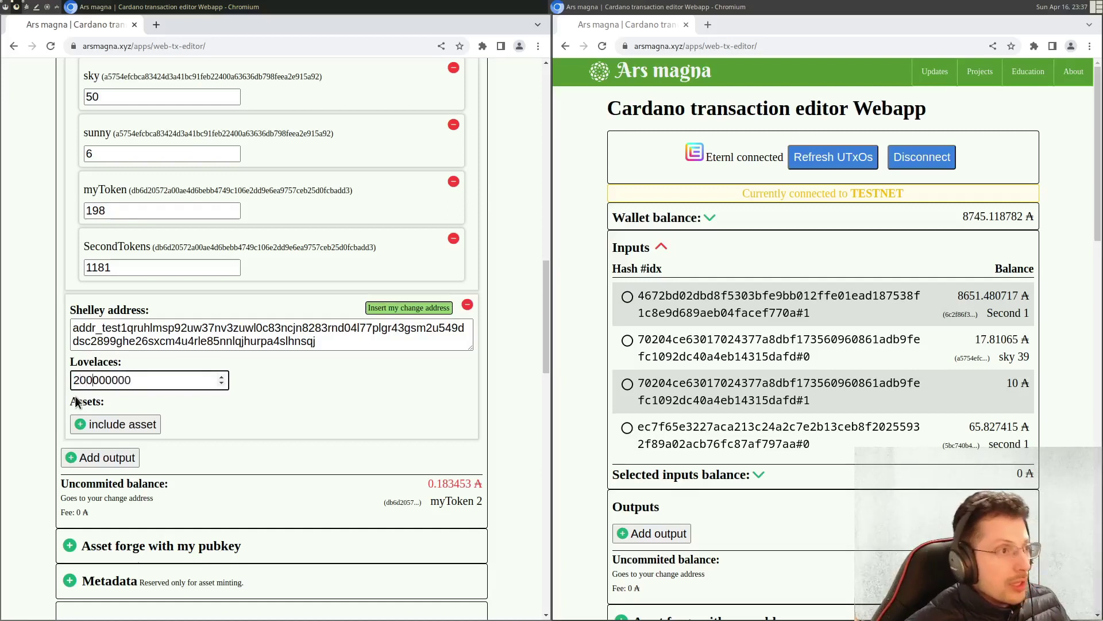
{"action": "left_click", "coordinate": [297, 378]}
{"action": "left_click_drag", "start_coordinate": [409, 484], "coordinate": [483, 483]}
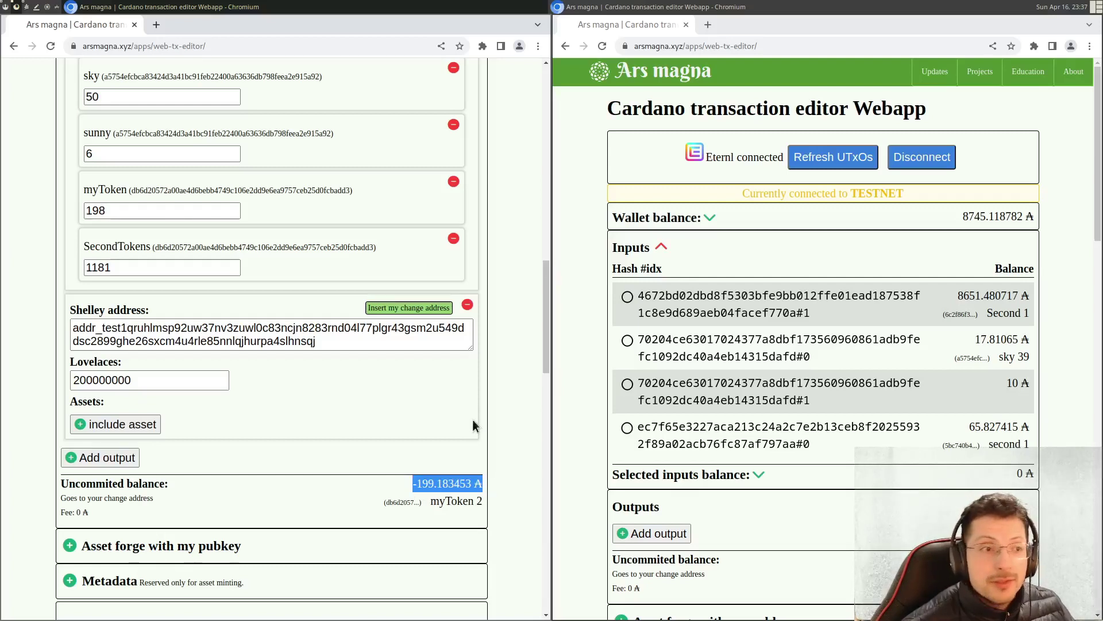
{"action": "left_click", "coordinate": [489, 401]}
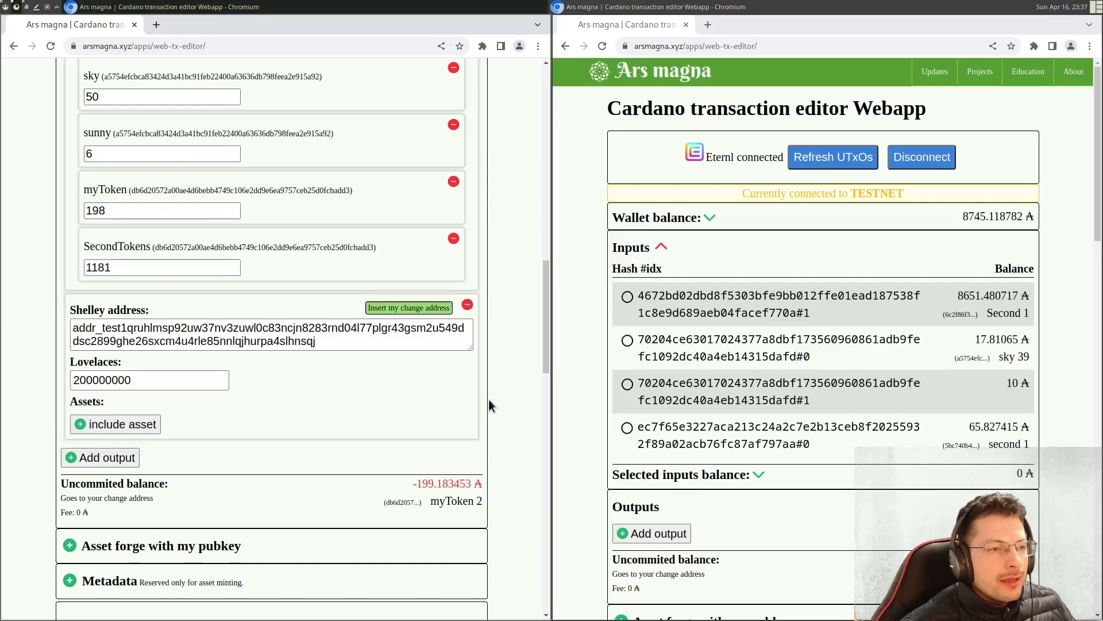
{"action": "scroll", "coordinate": [410, 415], "scroll_direction": "down", "scroll_amount": 3}
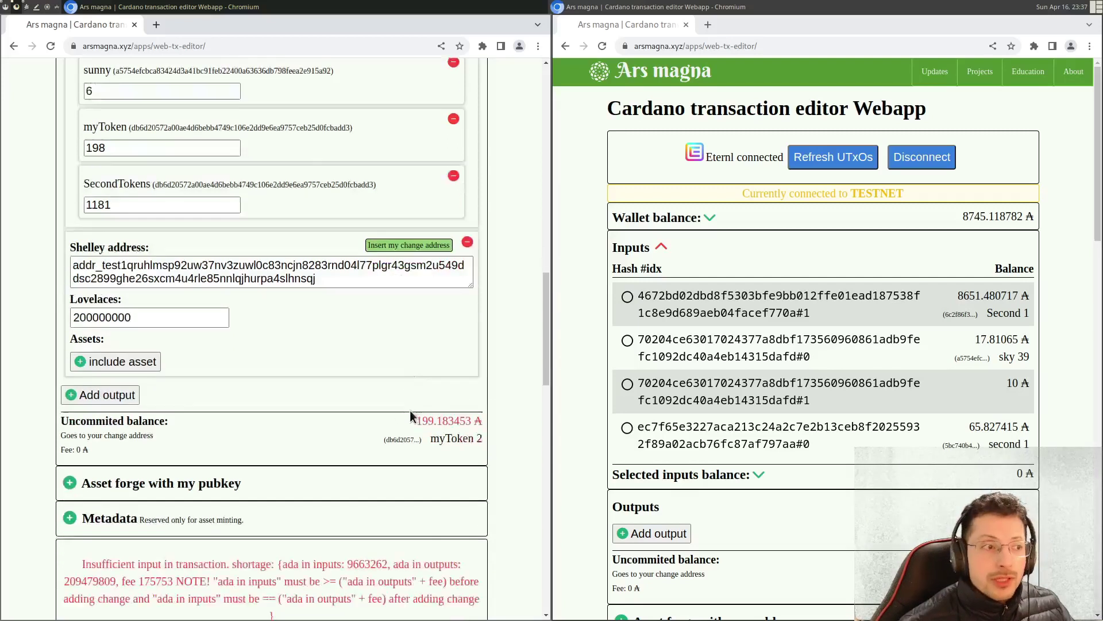
{"action": "left_click_drag", "start_coordinate": [121, 420], "coordinate": [311, 477]}
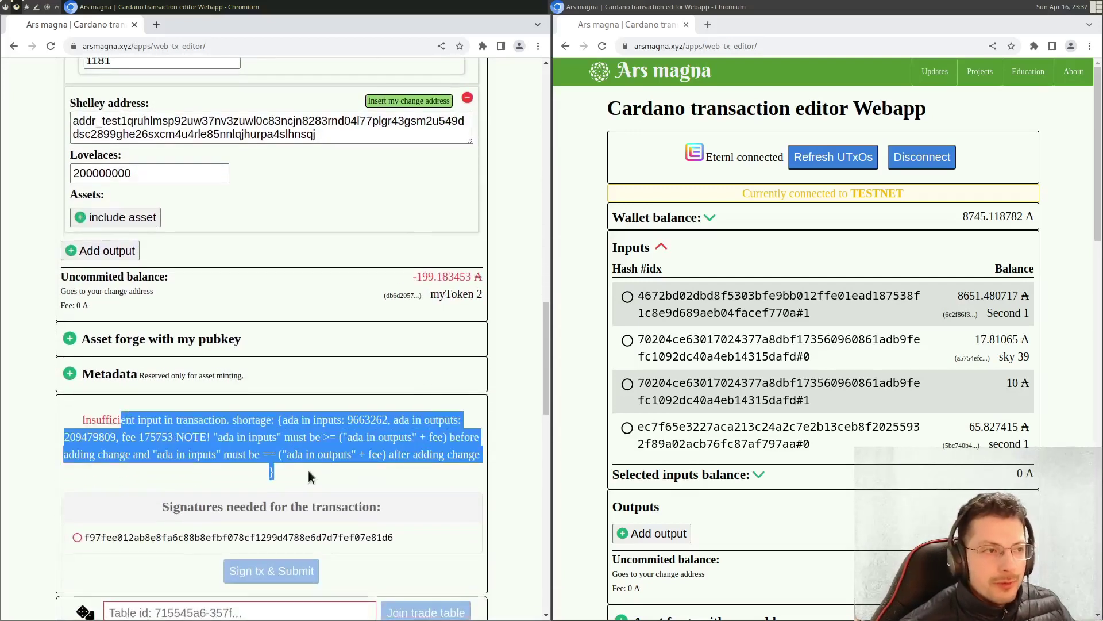
{"action": "left_click", "coordinate": [308, 470]}
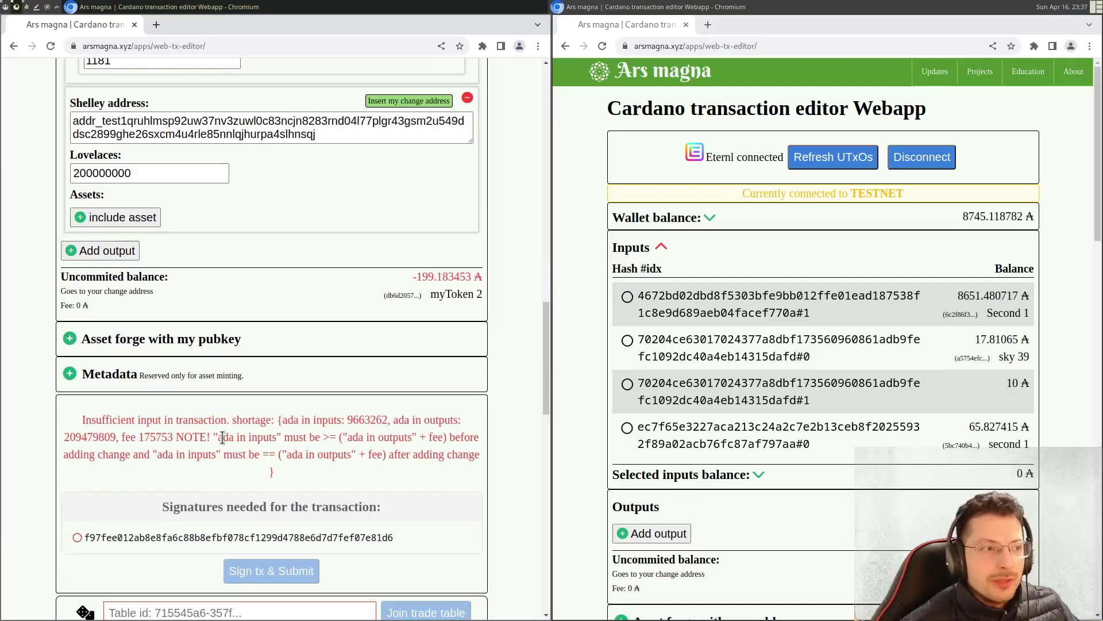
{"action": "scroll", "coordinate": [264, 420], "scroll_direction": "down", "scroll_amount": 2}
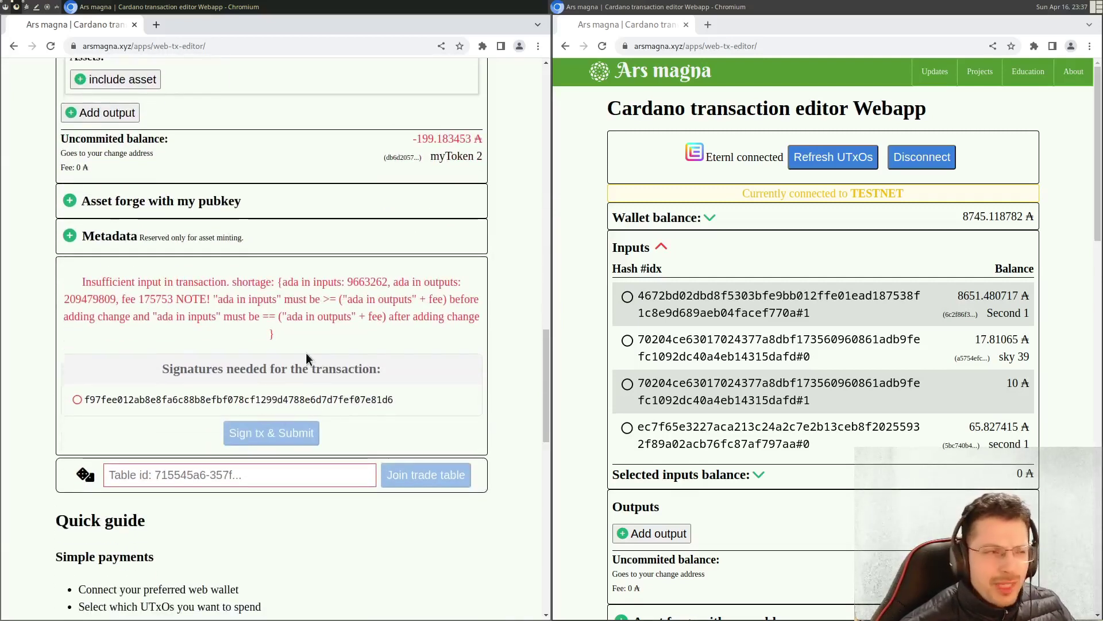
{"action": "left_click_drag", "start_coordinate": [67, 474], "coordinate": [476, 475]}
{"action": "left_click", "coordinate": [222, 506]}
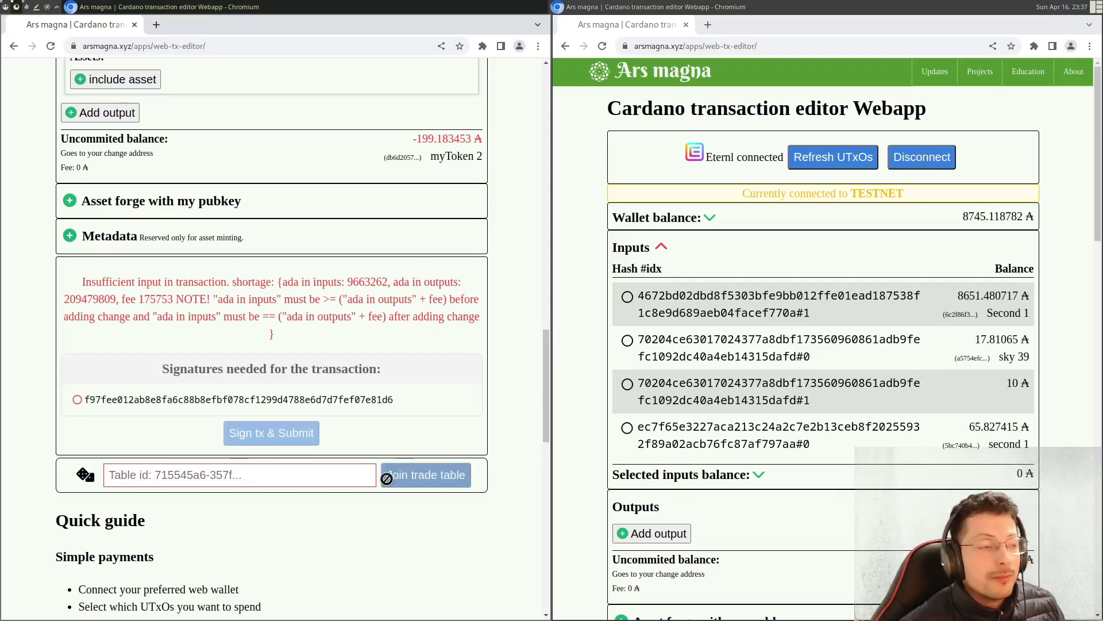
- Generate a random trade table ID with the dice button and copy it to the clipboard
{"action": "left_click", "coordinate": [85, 476]}
{"action": "left_click", "coordinate": [85, 476]}
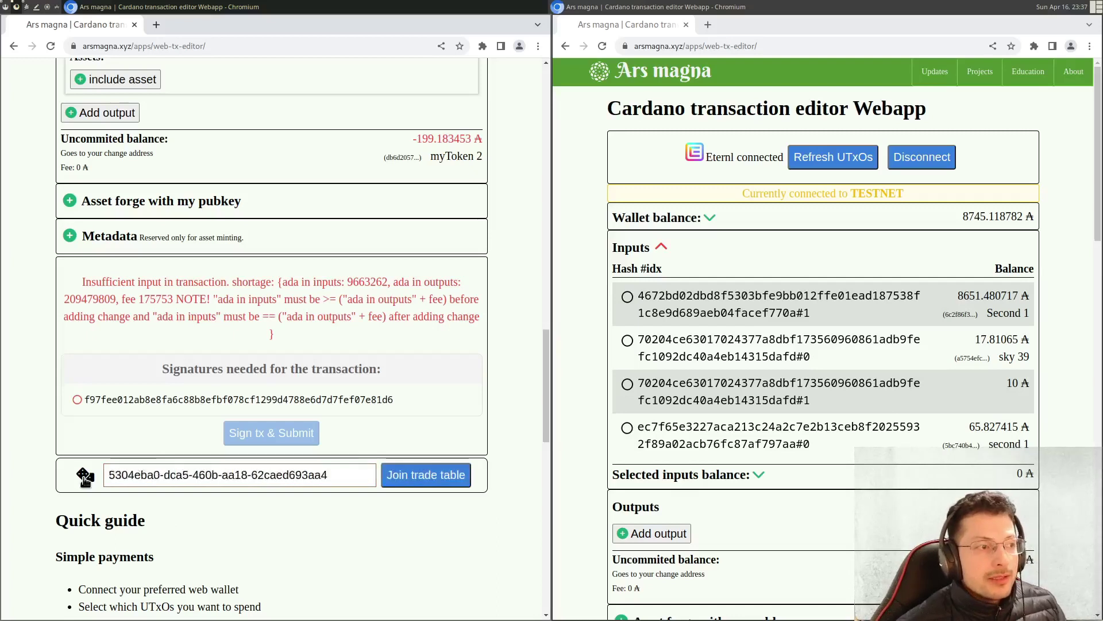
{"action": "left_click", "coordinate": [85, 477]}
{"action": "left_click", "coordinate": [85, 477]}
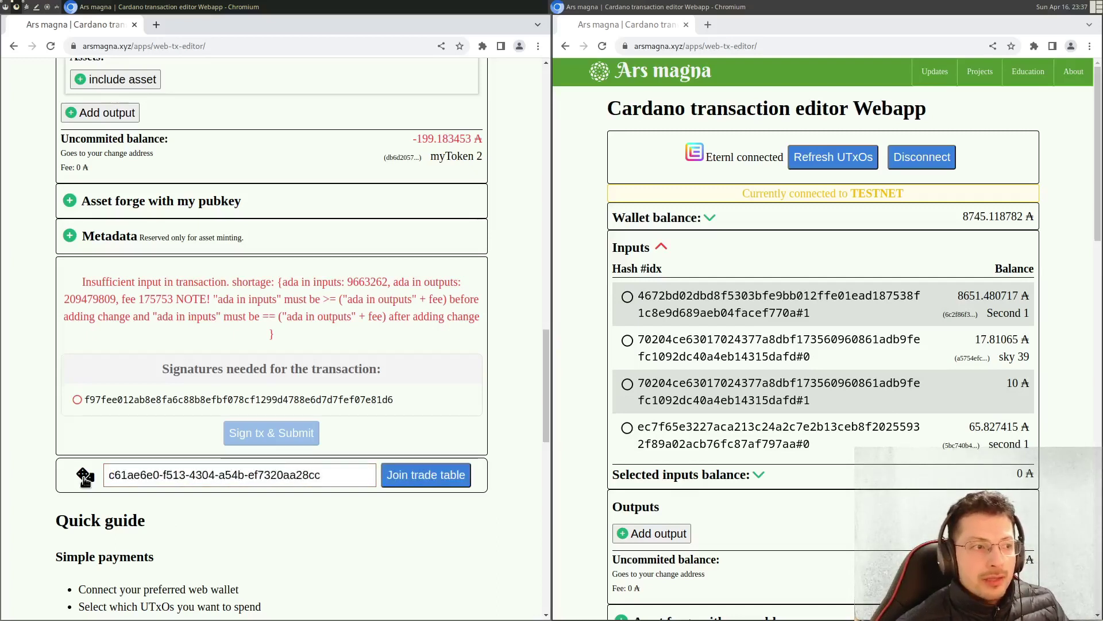
{"action": "left_click", "coordinate": [85, 477]}
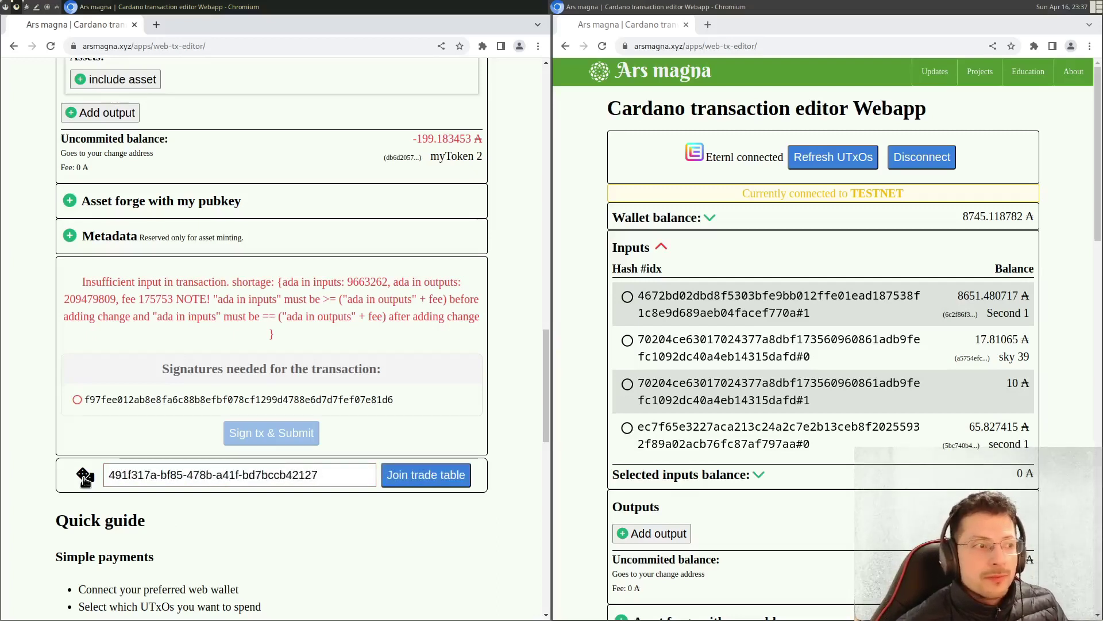
{"action": "left_click", "coordinate": [85, 477]}
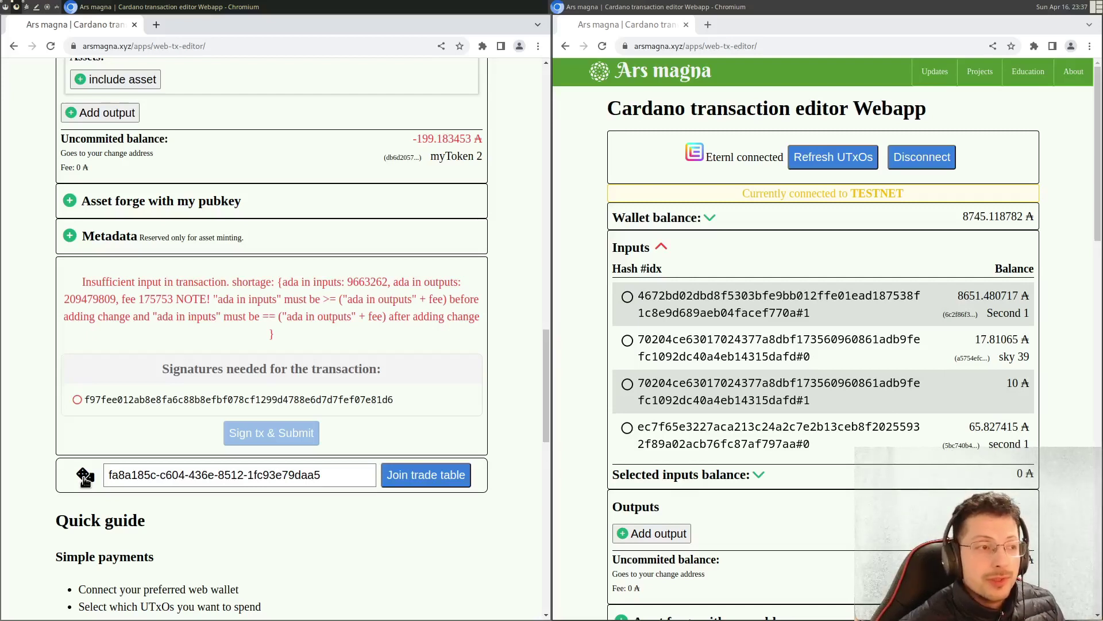
{"action": "left_click_drag", "start_coordinate": [346, 477], "coordinate": [107, 473]}
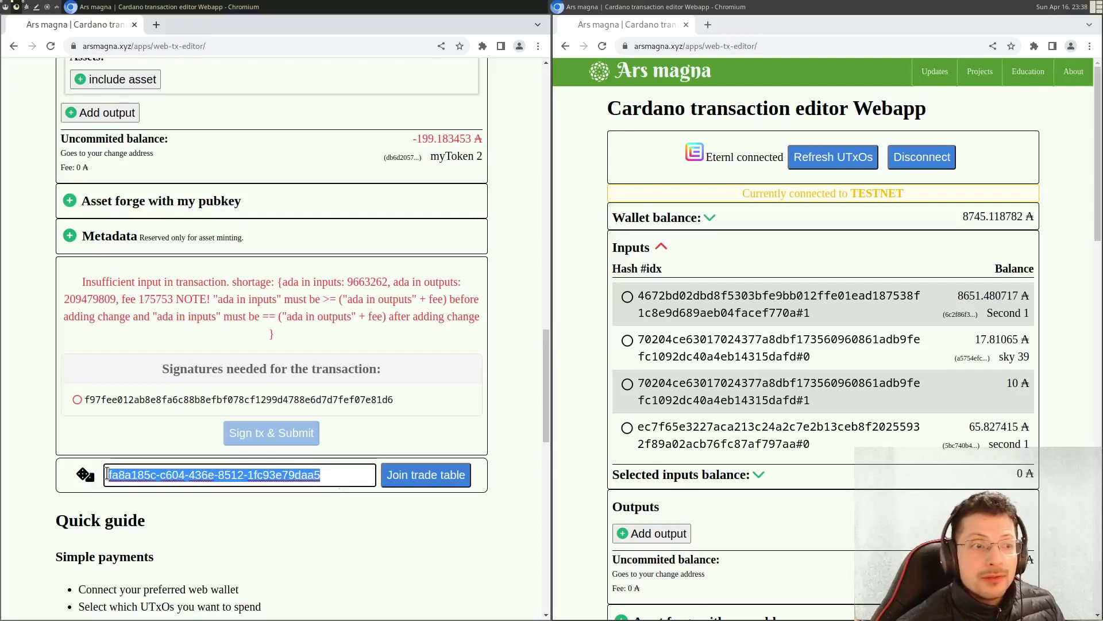
{"action": "right_click", "coordinate": [161, 477]}
{"action": "left_click", "coordinate": [205, 311]}
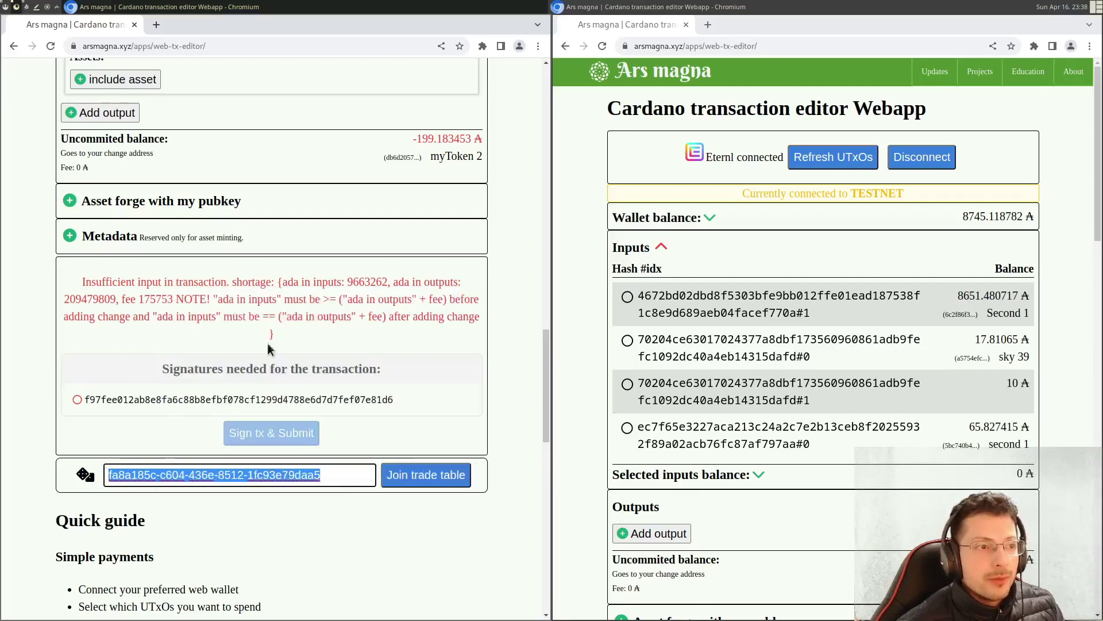
- Join the trade table in Nami's window (5000000-lovelace fee) and paste the ID into Eternl's window
{"action": "left_click", "coordinate": [416, 479]}
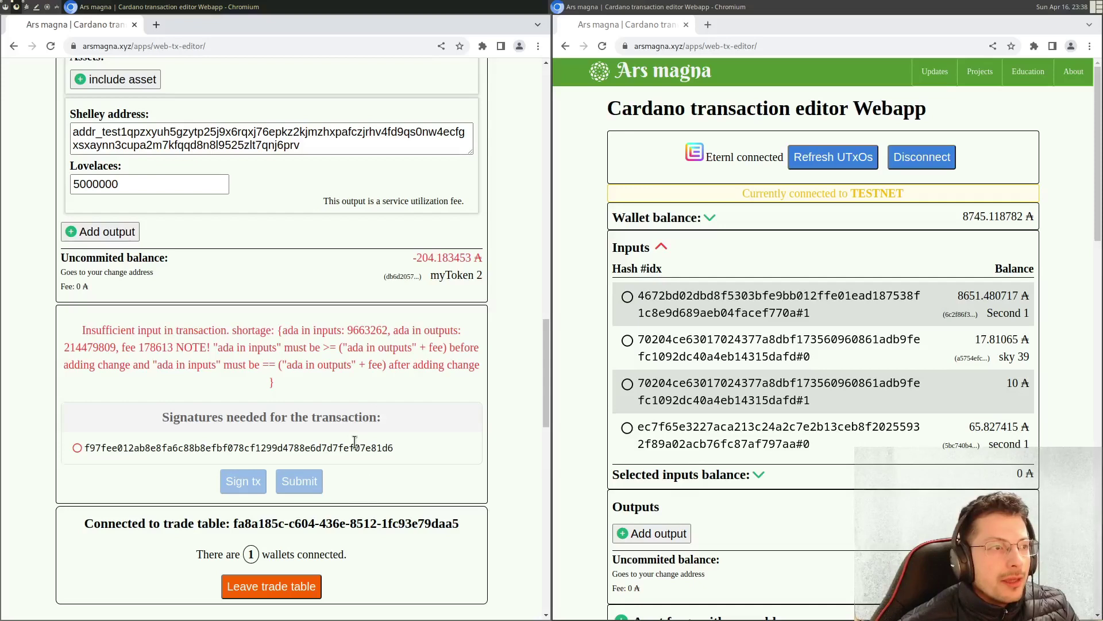
{"action": "scroll", "coordinate": [789, 269], "scroll_direction": "down", "scroll_amount": 7}
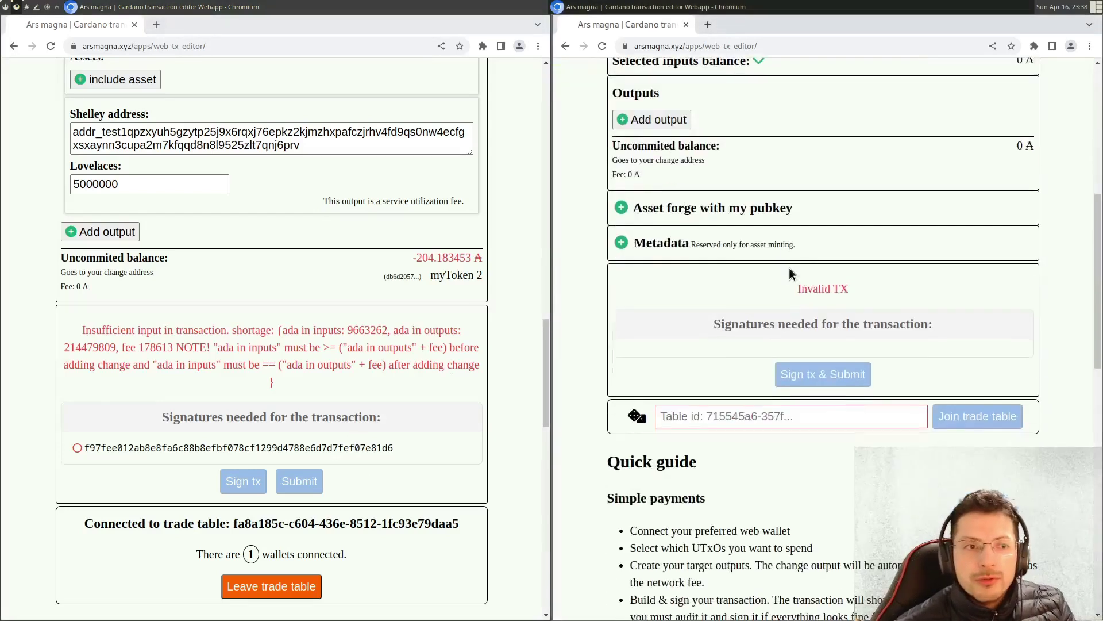
{"action": "right_click", "coordinate": [726, 418]}
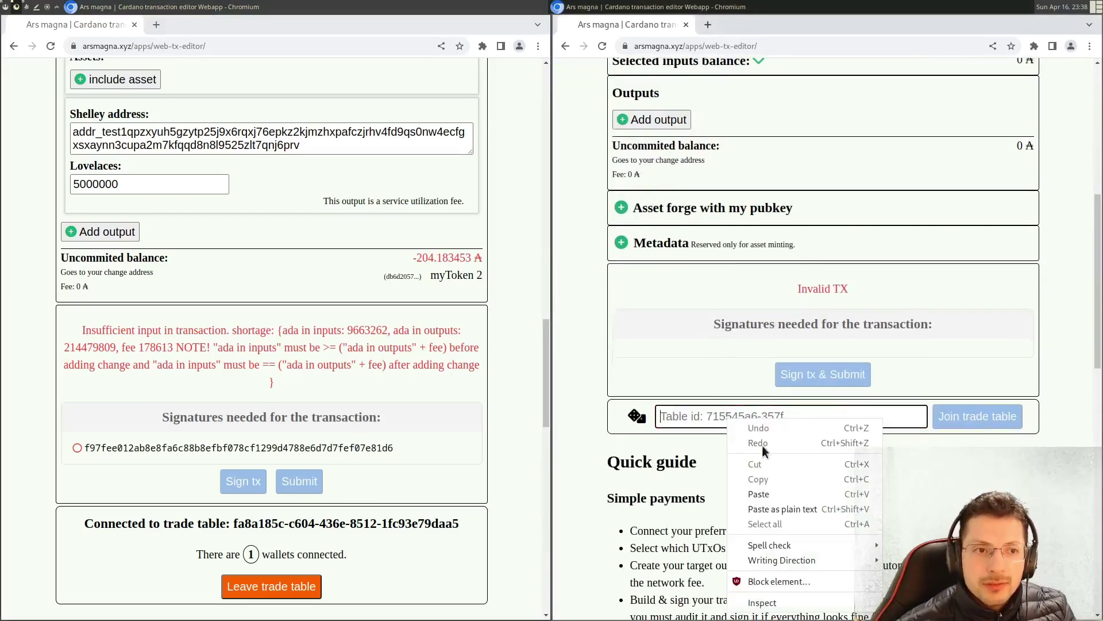
{"action": "left_click", "coordinate": [784, 494]}
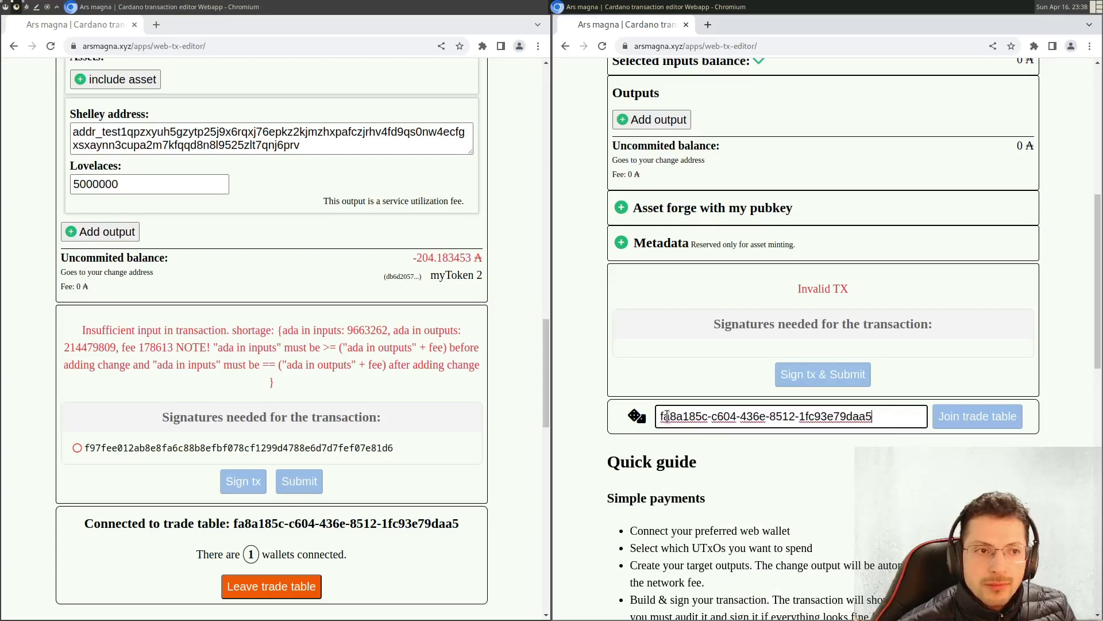
{"action": "left_click", "coordinate": [894, 430]}
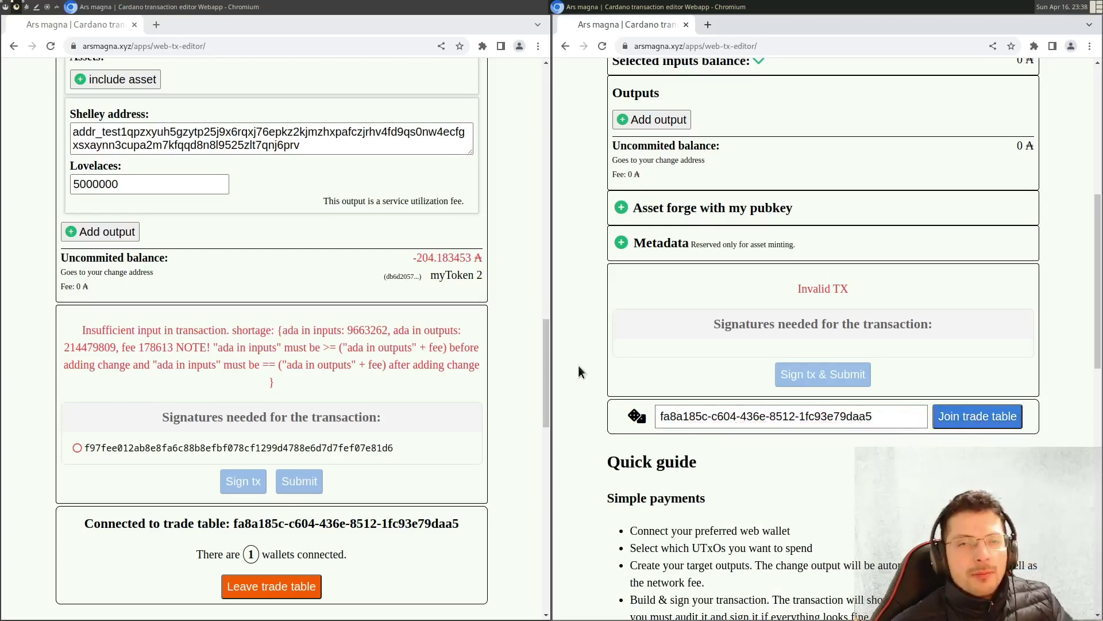
{"action": "scroll", "coordinate": [460, 412], "scroll_direction": "up", "scroll_amount": 3}
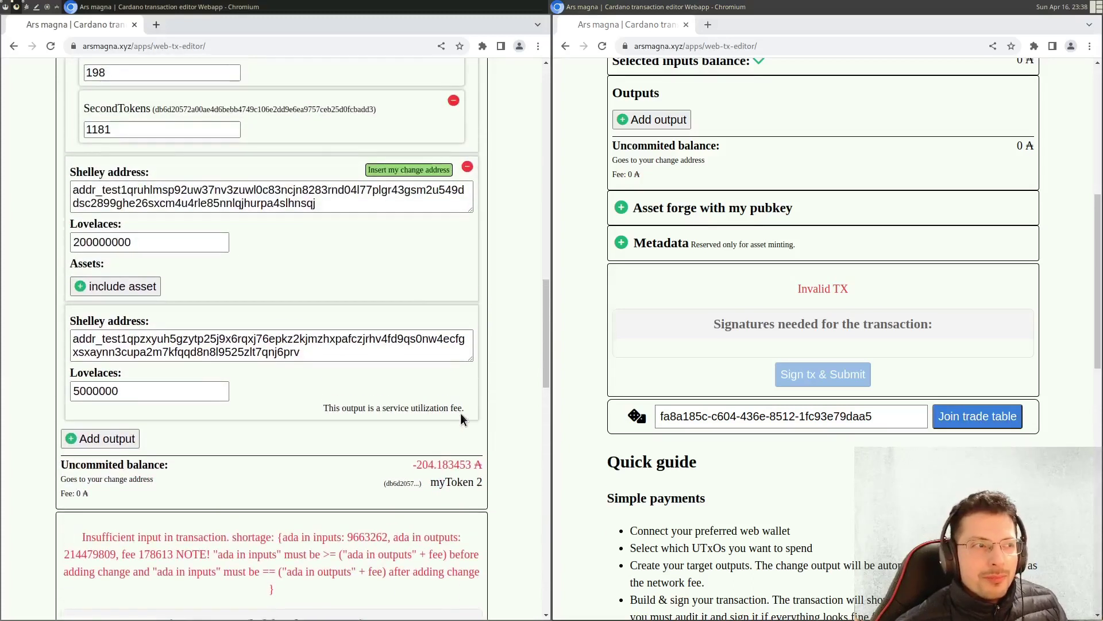
{"action": "scroll", "coordinate": [461, 412], "scroll_direction": "up", "scroll_amount": 1}
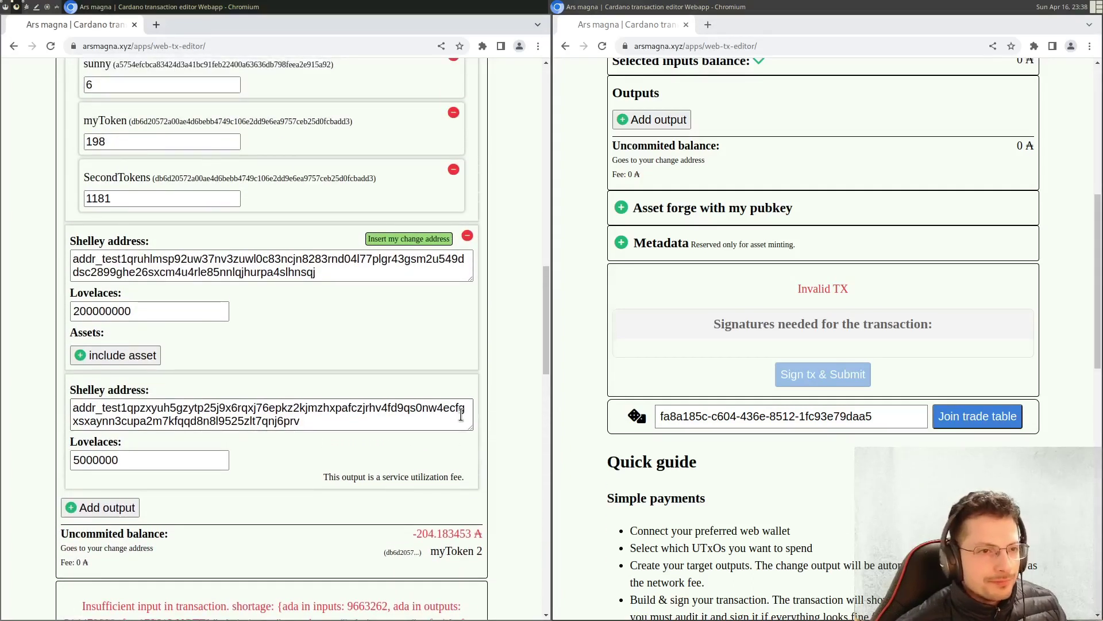
{"action": "scroll", "coordinate": [484, 414], "scroll_direction": "down", "scroll_amount": 3}
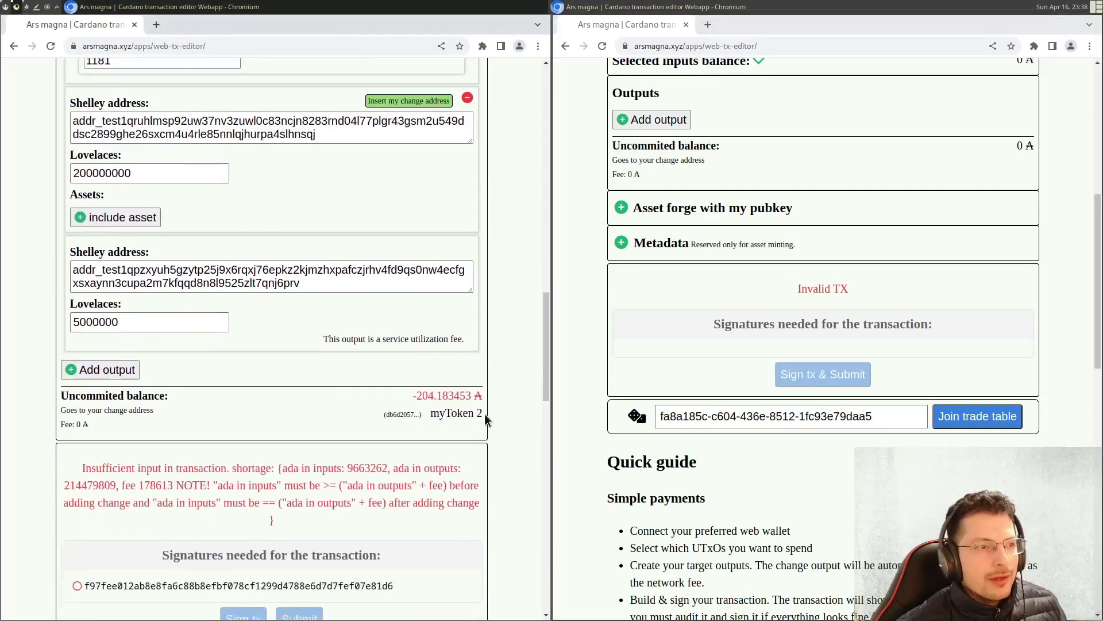
{"action": "scroll", "coordinate": [468, 412], "scroll_direction": "down", "scroll_amount": 2}
{"action": "scroll", "coordinate": [468, 411], "scroll_direction": "up", "scroll_amount": 2}
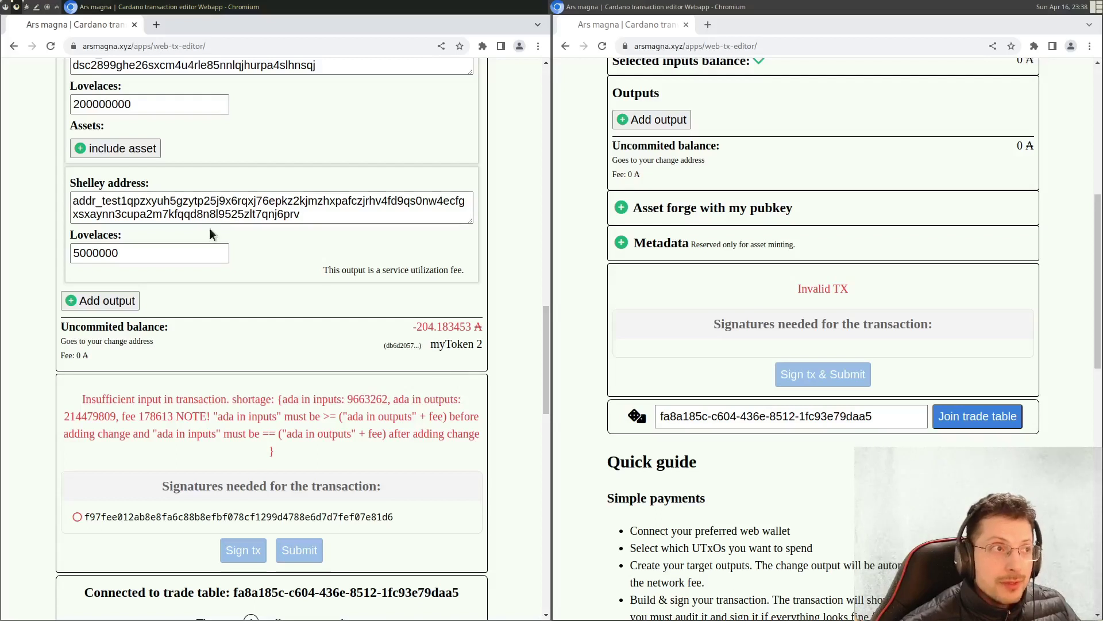
{"action": "left_click_drag", "start_coordinate": [71, 182], "coordinate": [174, 180]}
{"action": "left_click_drag", "start_coordinate": [323, 270], "coordinate": [472, 280]}
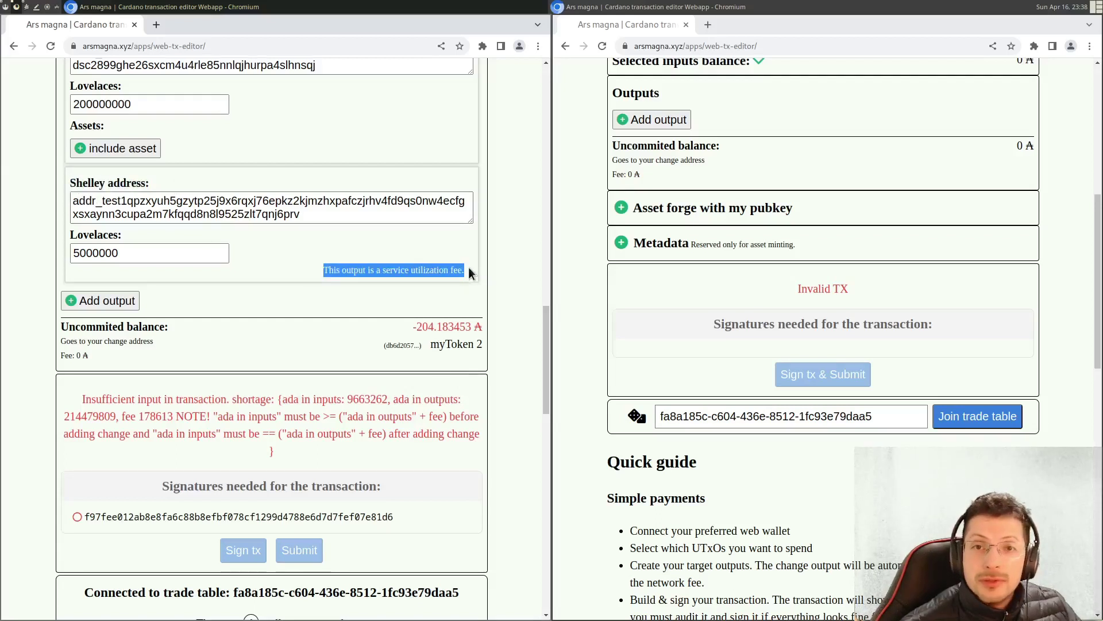
{"action": "left_click_drag", "start_coordinate": [80, 253], "coordinate": [134, 256]}
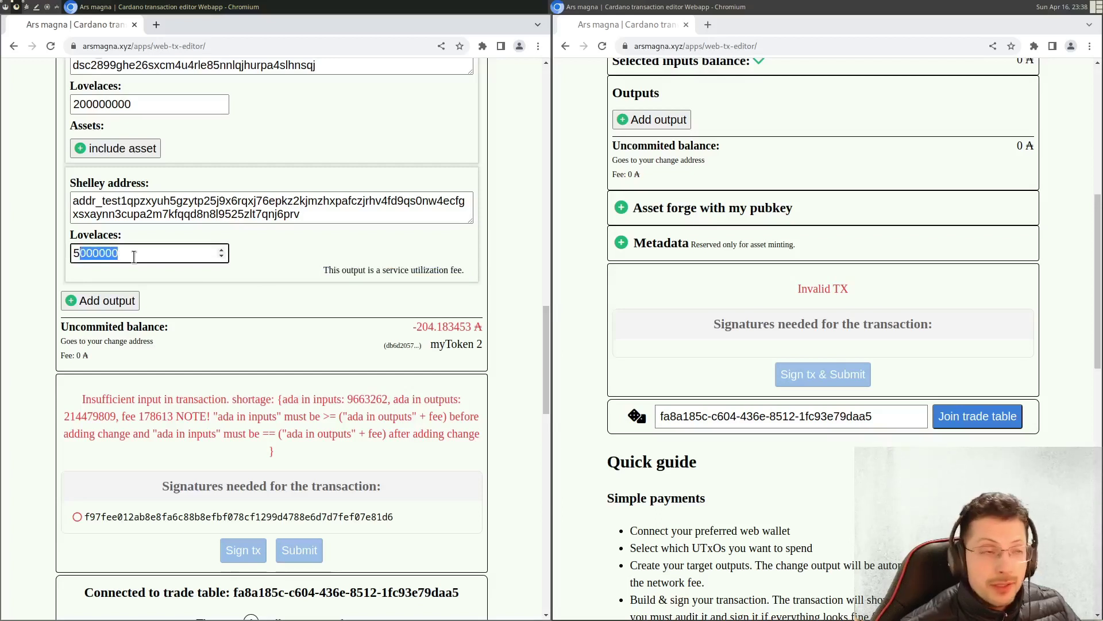
{"action": "left_click_drag", "start_coordinate": [118, 200], "coordinate": [293, 215]}
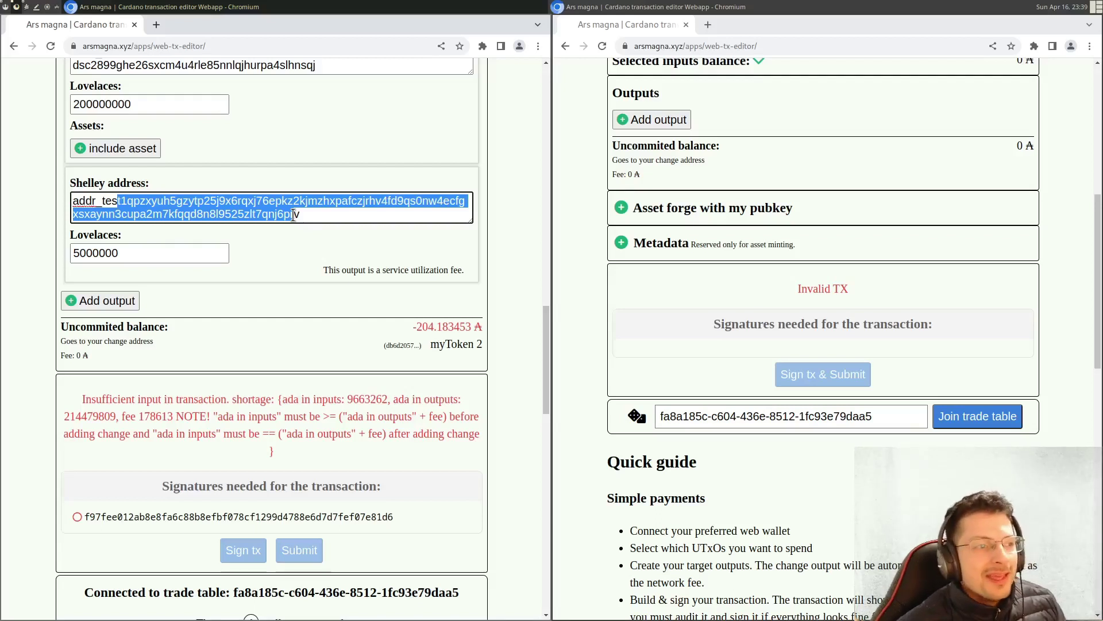
{"action": "left_click", "coordinate": [242, 272]}
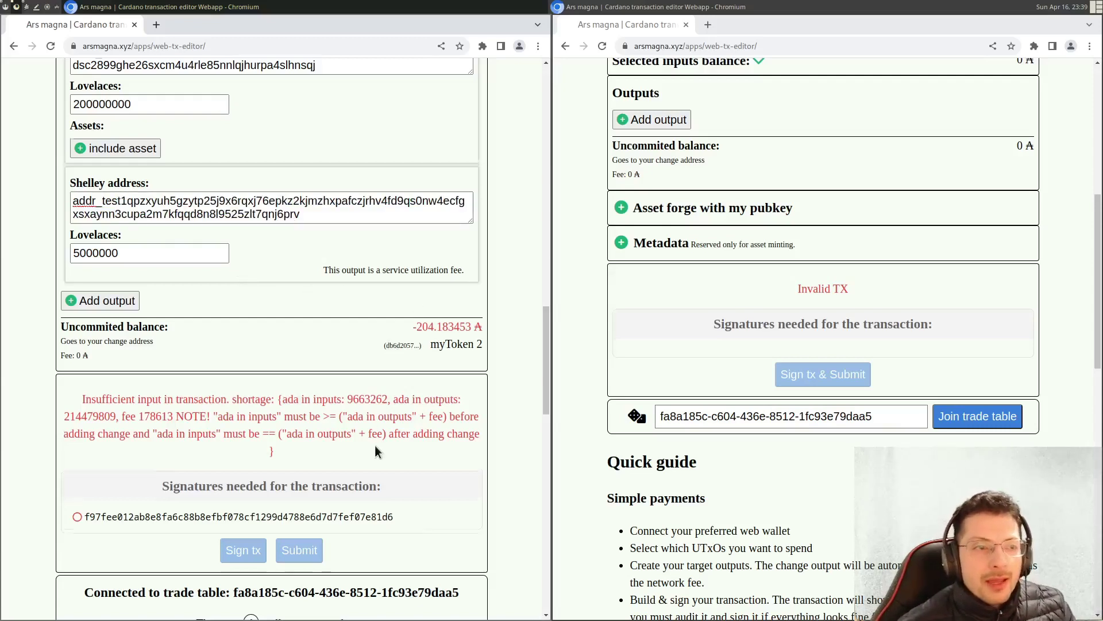
{"action": "scroll", "coordinate": [367, 449], "scroll_direction": "down", "scroll_amount": 3}
{"action": "left_click_drag", "start_coordinate": [237, 454], "coordinate": [435, 453]}
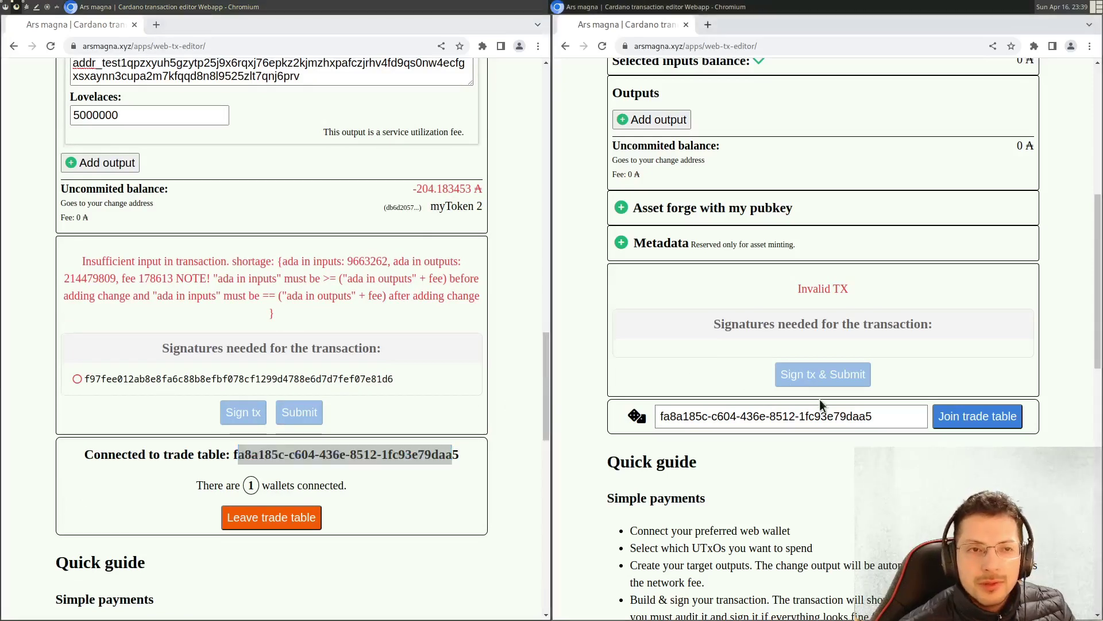
{"action": "left_click", "coordinate": [982, 422]}
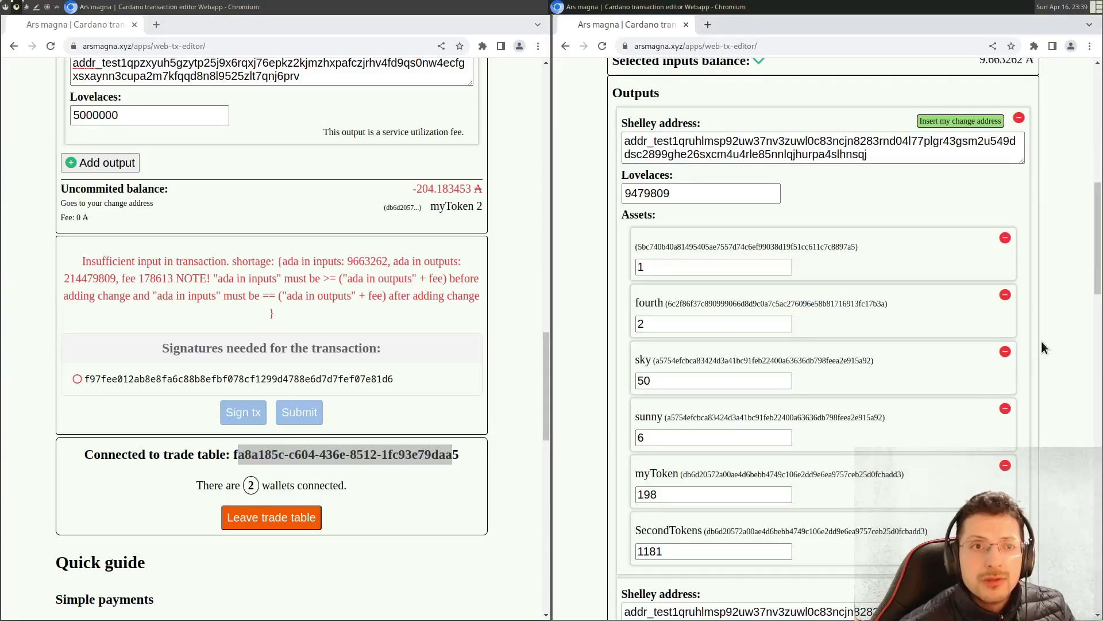
{"action": "scroll", "coordinate": [1042, 340], "scroll_direction": "up", "scroll_amount": 3}
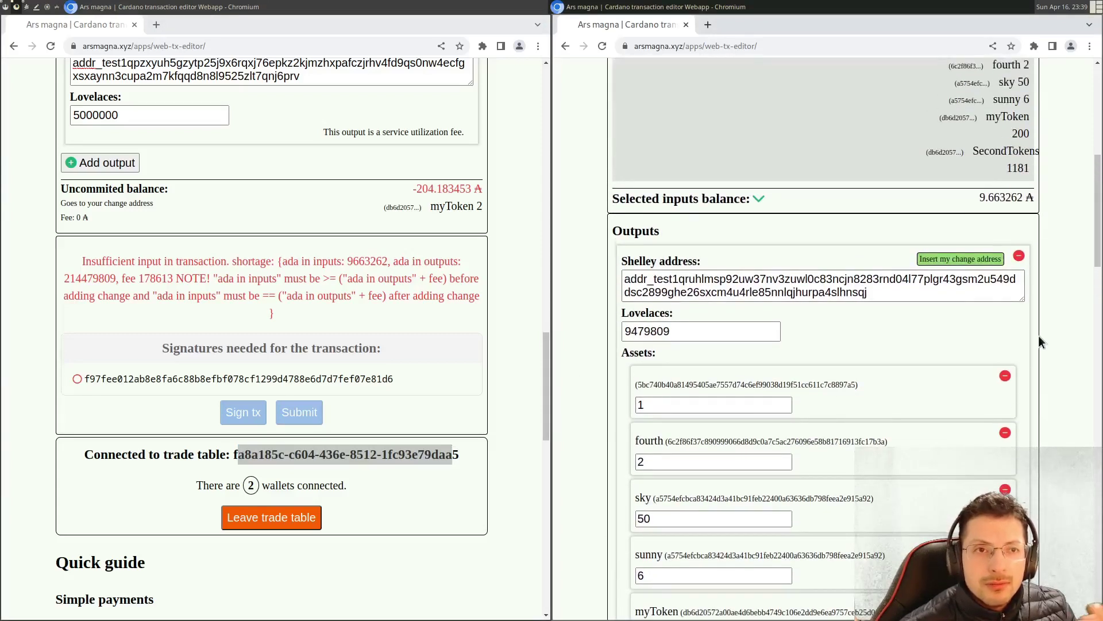
{"action": "scroll", "coordinate": [1039, 336], "scroll_direction": "down", "scroll_amount": 4}
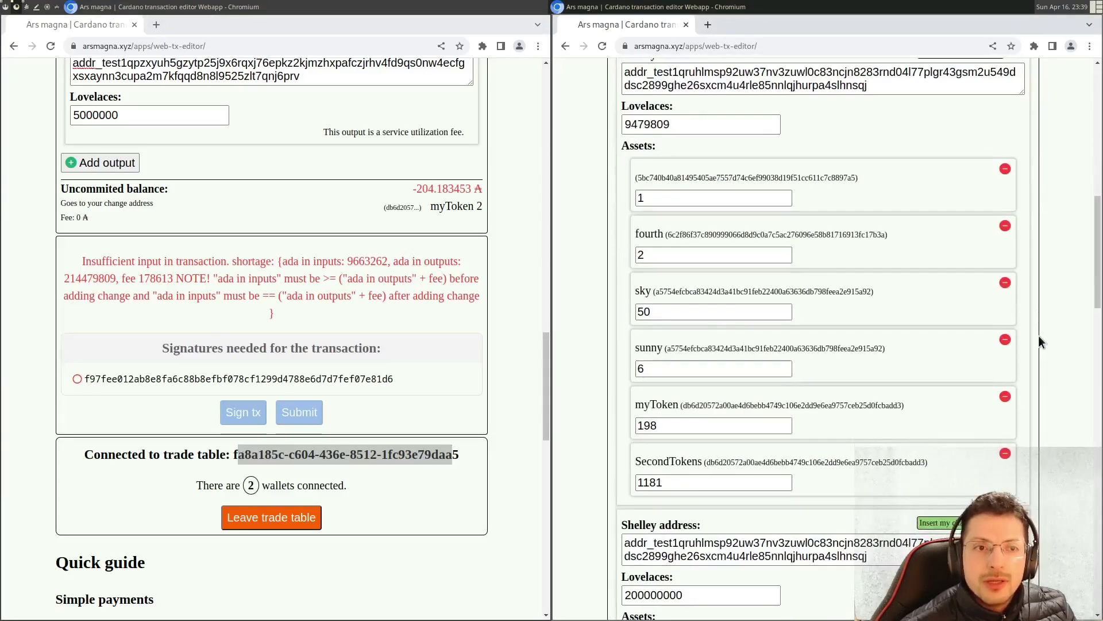
{"action": "scroll", "coordinate": [1039, 335], "scroll_direction": "down", "scroll_amount": 2}
{"action": "scroll", "coordinate": [1038, 335], "scroll_direction": "up", "scroll_amount": 12}
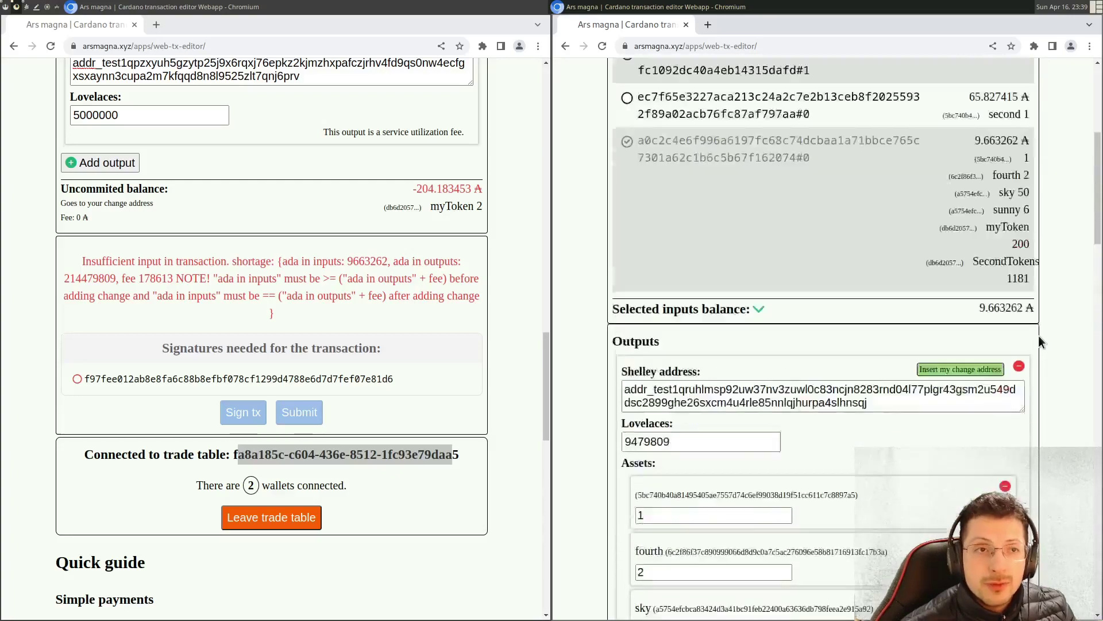
{"action": "scroll", "coordinate": [533, 368], "scroll_direction": "up", "scroll_amount": 15}
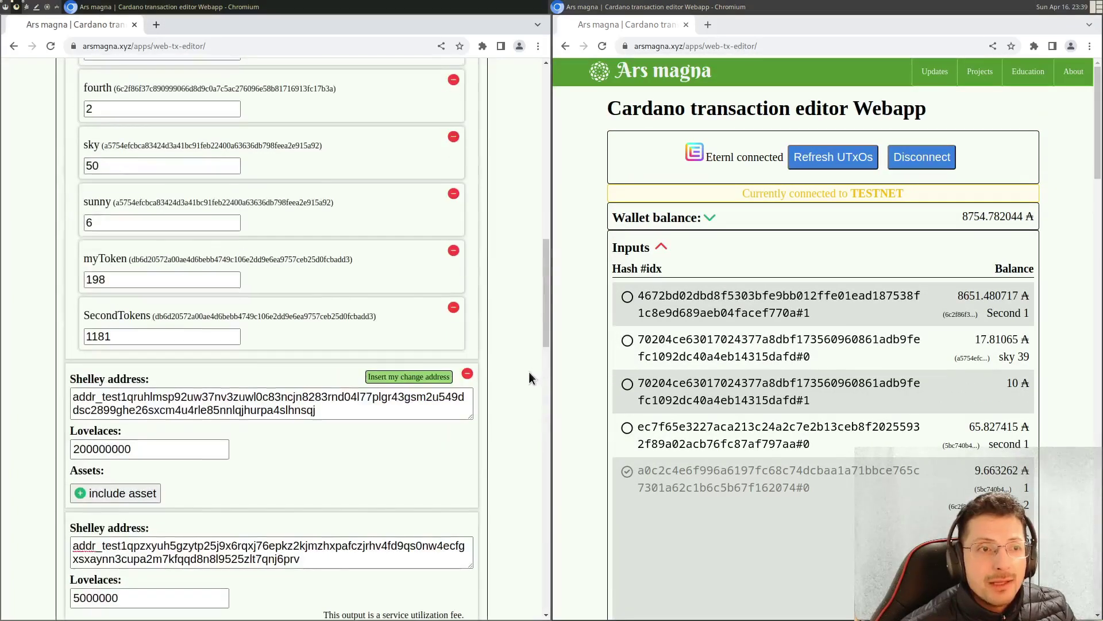
{"action": "scroll", "coordinate": [529, 371], "scroll_direction": "down", "scroll_amount": 4}
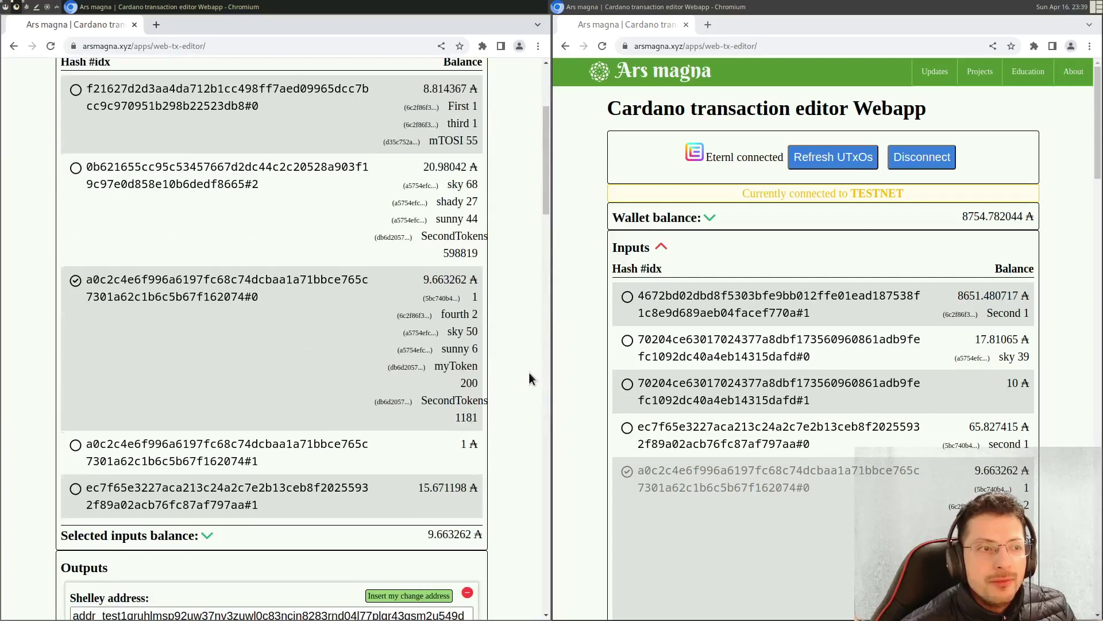
{"action": "scroll", "coordinate": [578, 359], "scroll_direction": "down", "scroll_amount": 3}
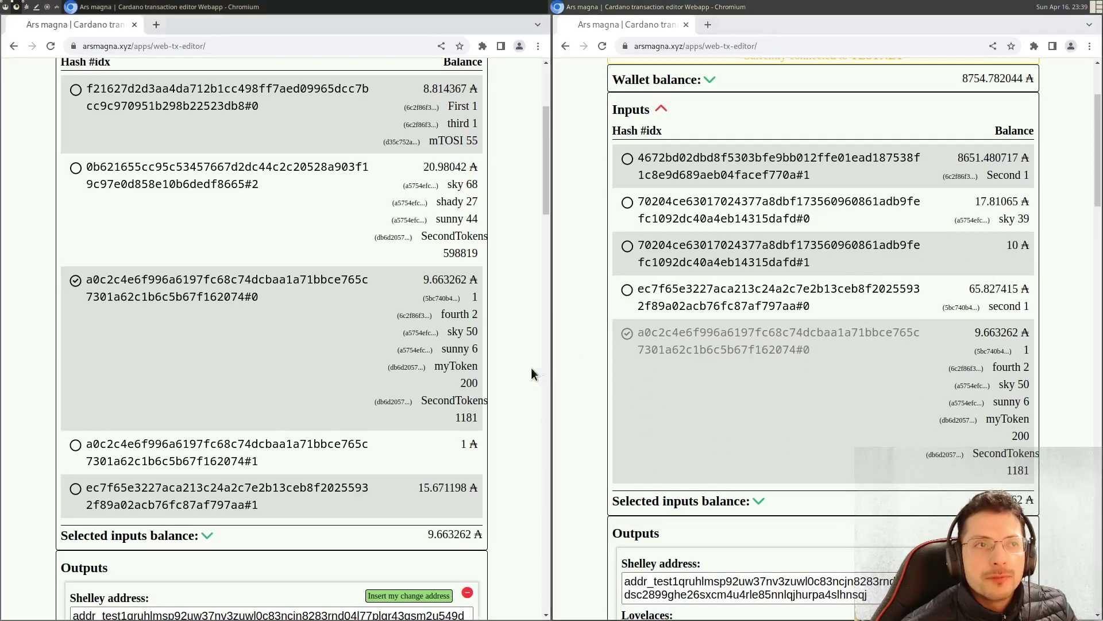
{"action": "scroll", "coordinate": [519, 377], "scroll_direction": "up", "scroll_amount": 1}
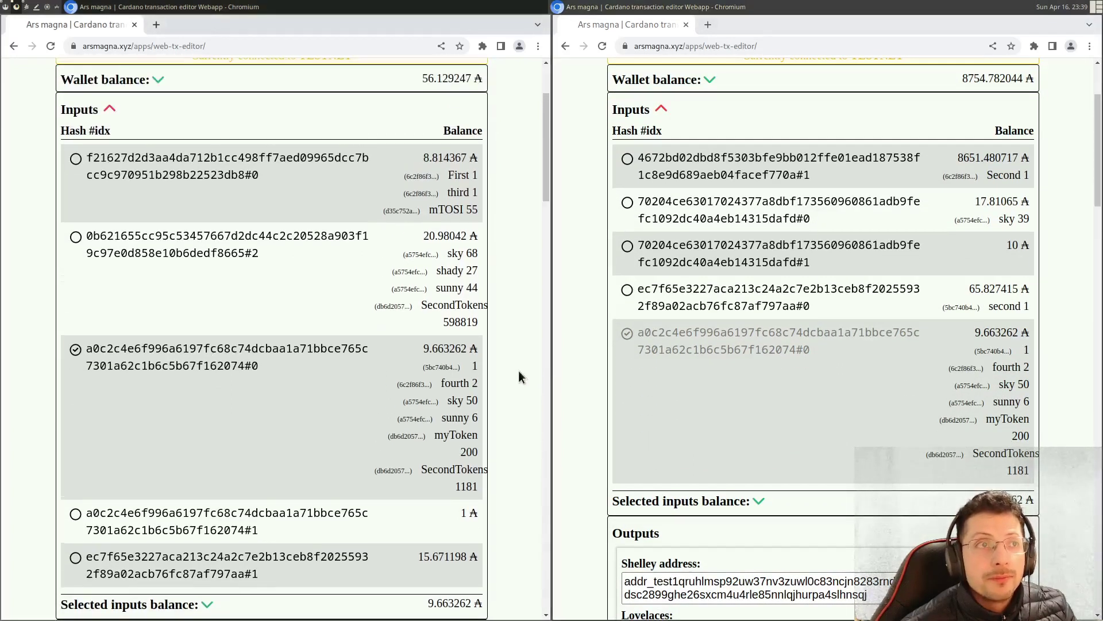
{"action": "left_click_drag", "start_coordinate": [422, 79], "coordinate": [486, 81]}
{"action": "left_click_drag", "start_coordinate": [953, 72], "coordinate": [1046, 68]}
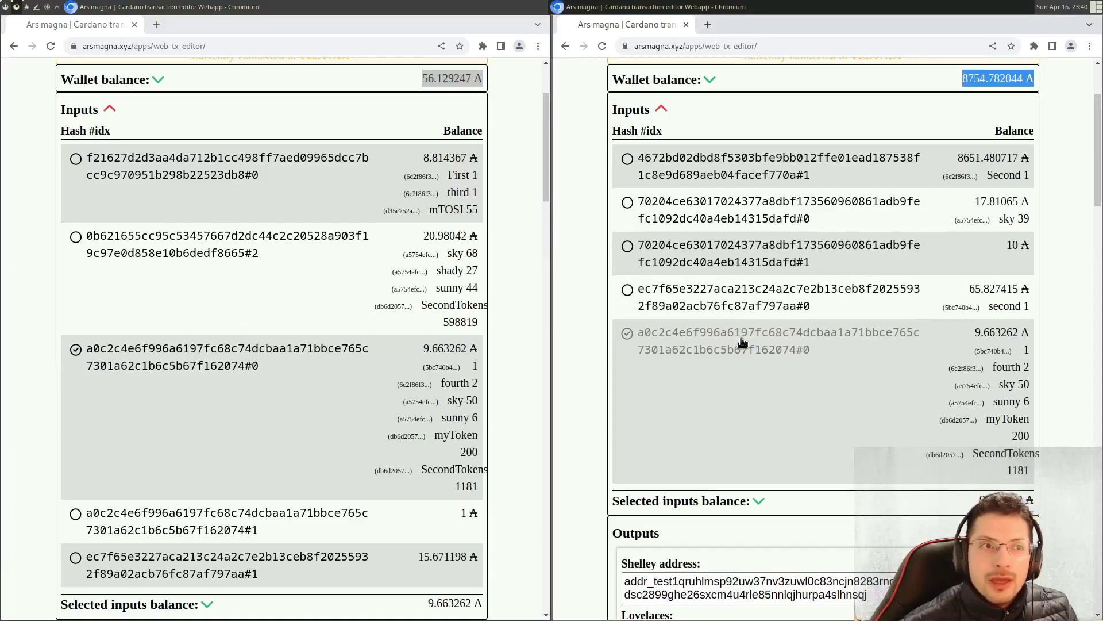
{"action": "left_click", "coordinate": [700, 257]}
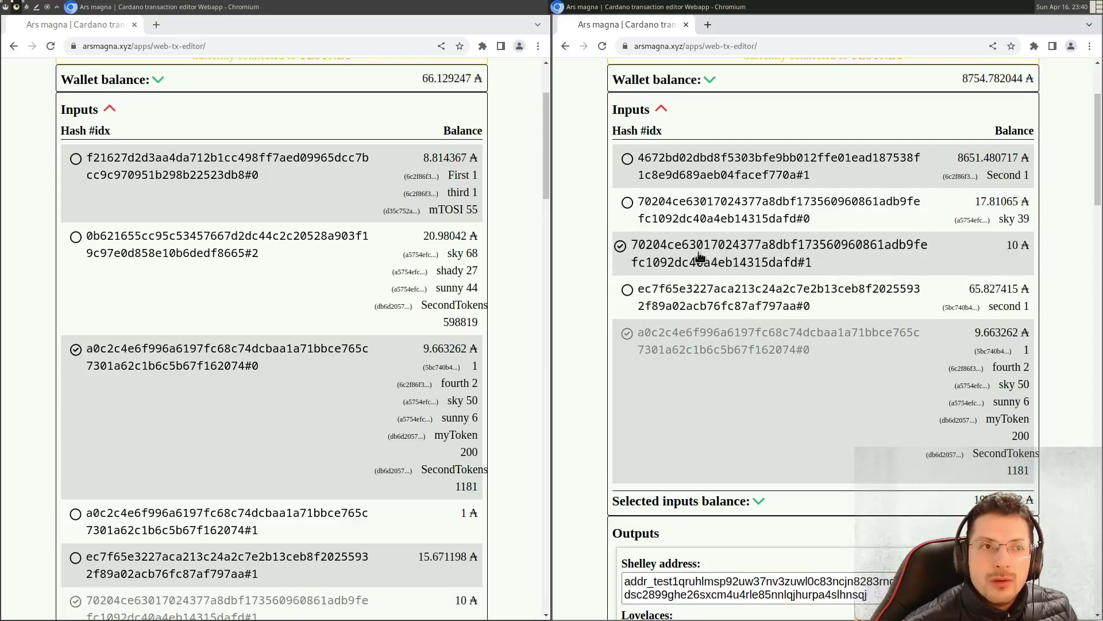
{"action": "left_click", "coordinate": [700, 257]}
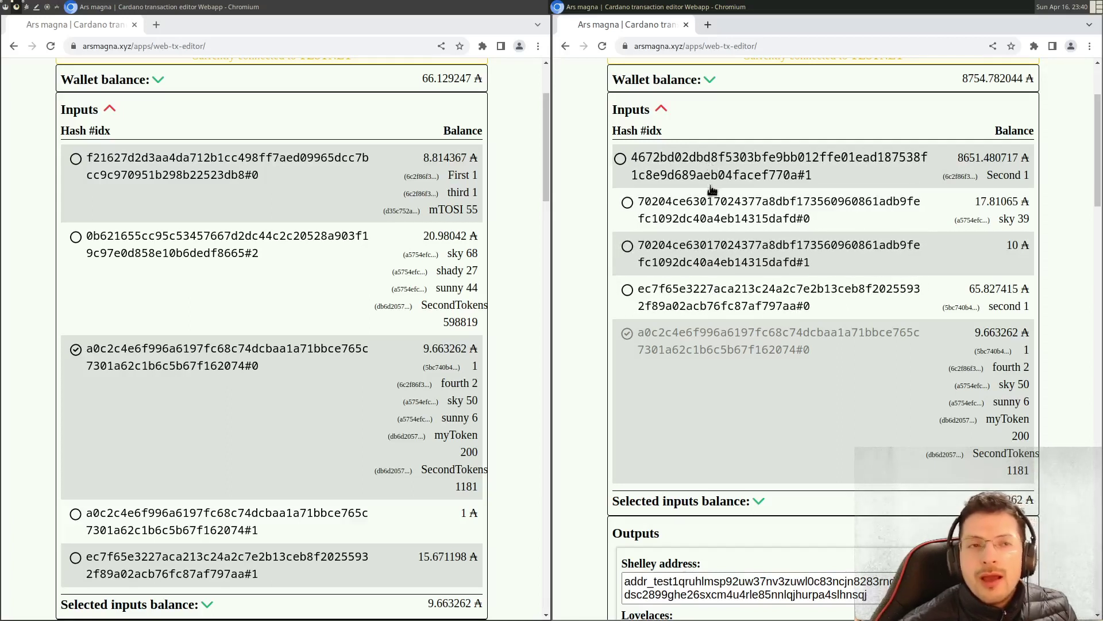
{"action": "left_click", "coordinate": [729, 348]}
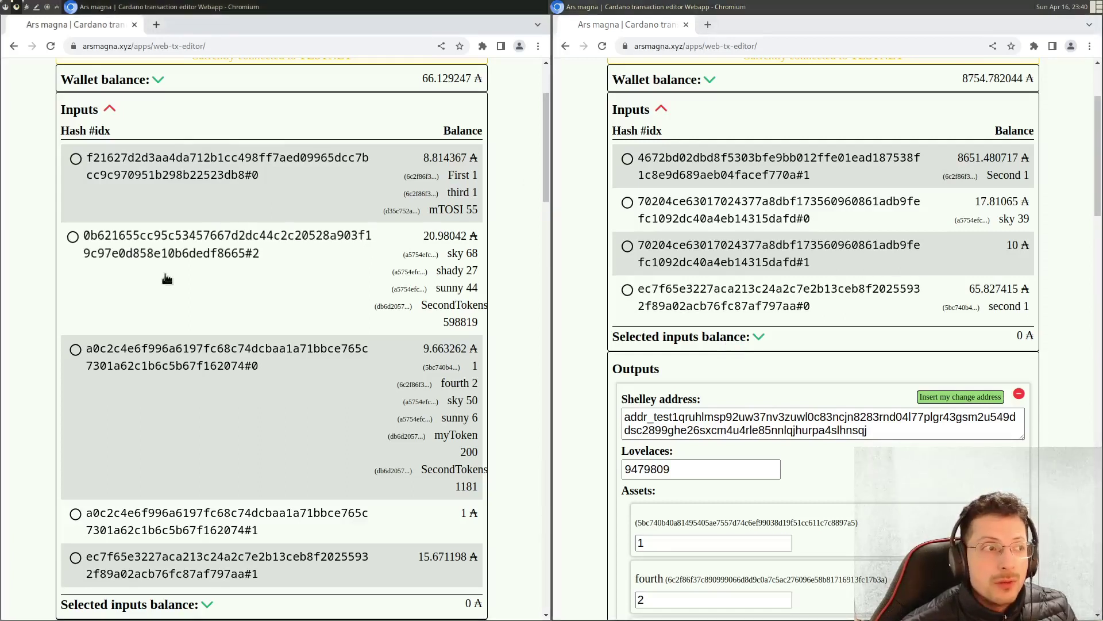
{"action": "left_click", "coordinate": [98, 361]}
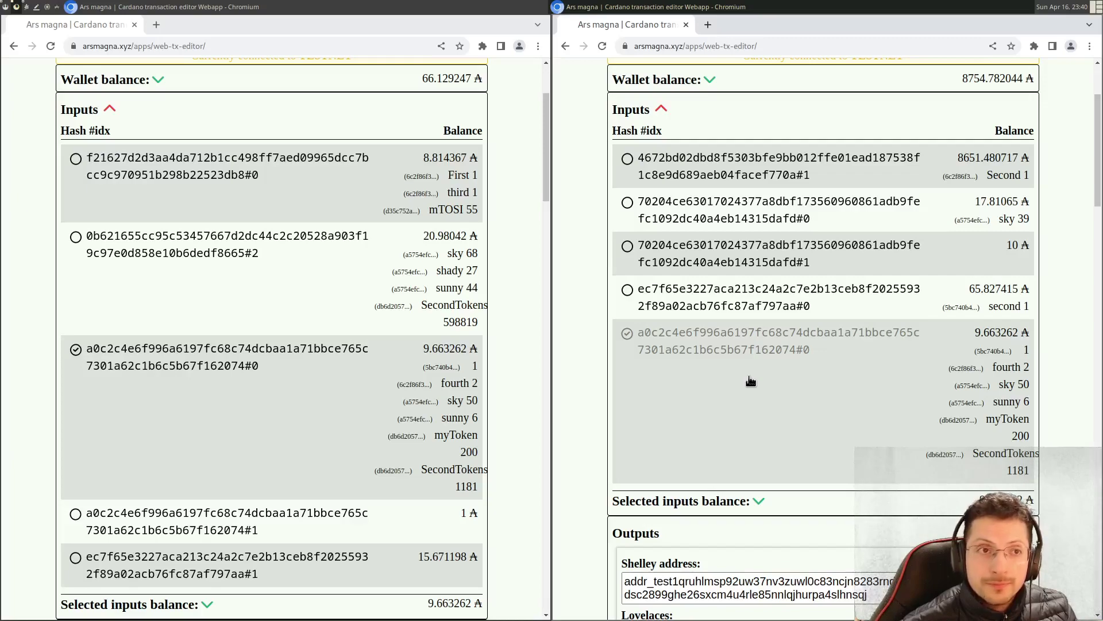
{"action": "scroll", "coordinate": [747, 376], "scroll_direction": "down", "scroll_amount": 10}
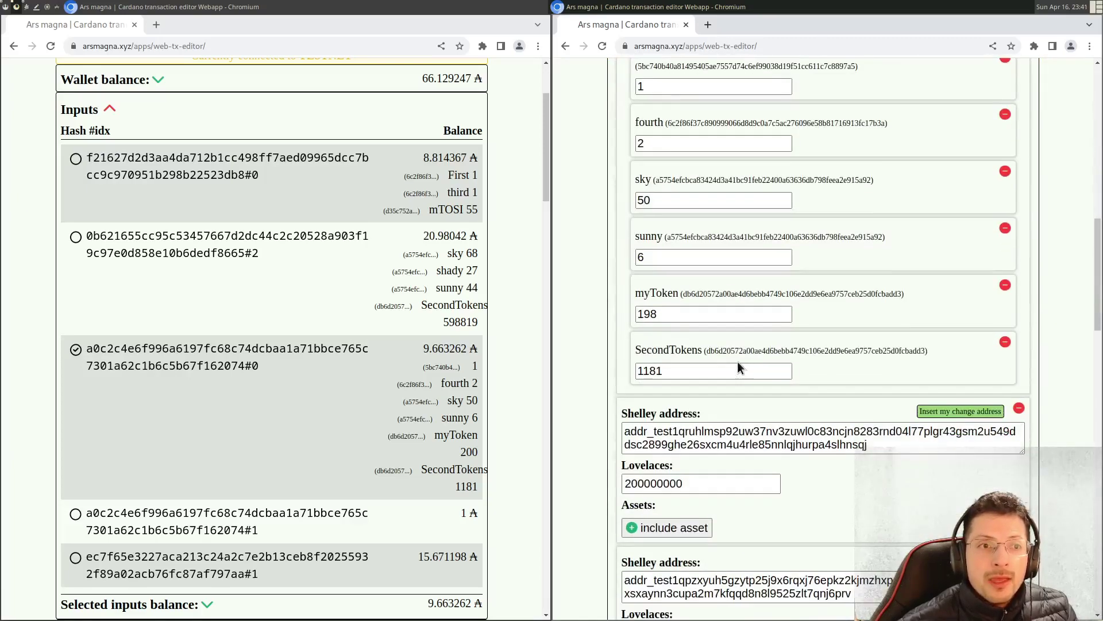
{"action": "scroll", "coordinate": [738, 367], "scroll_direction": "down", "scroll_amount": 2}
{"action": "scroll", "coordinate": [514, 295], "scroll_direction": "down", "scroll_amount": 1}
{"action": "scroll", "coordinate": [511, 286], "scroll_direction": "down", "scroll_amount": 10}
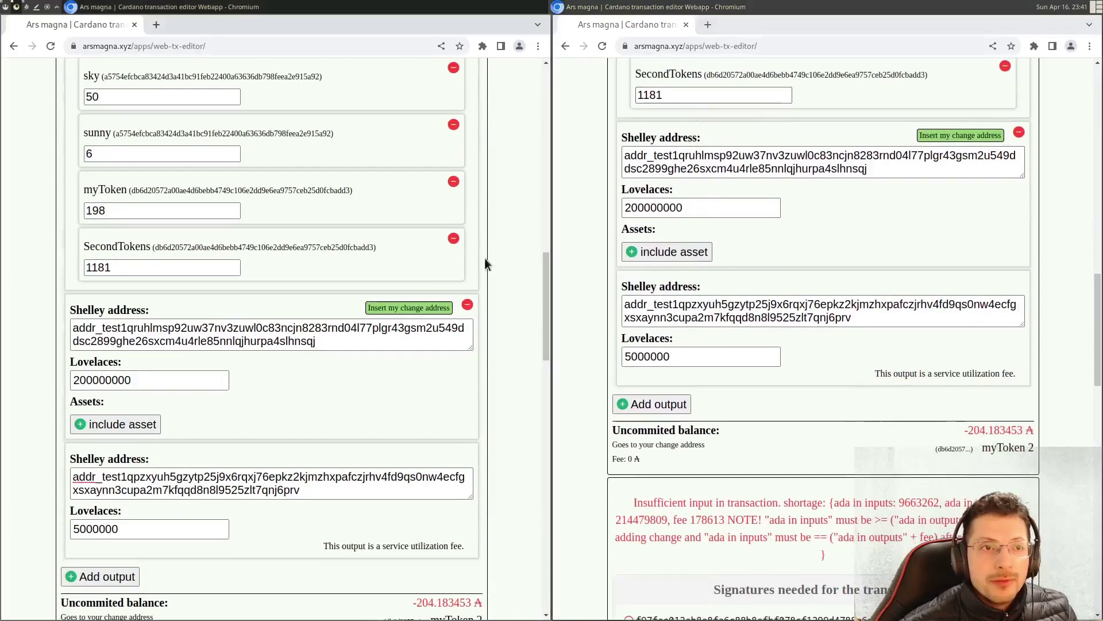
{"action": "scroll", "coordinate": [504, 253], "scroll_direction": "down", "scroll_amount": 3}
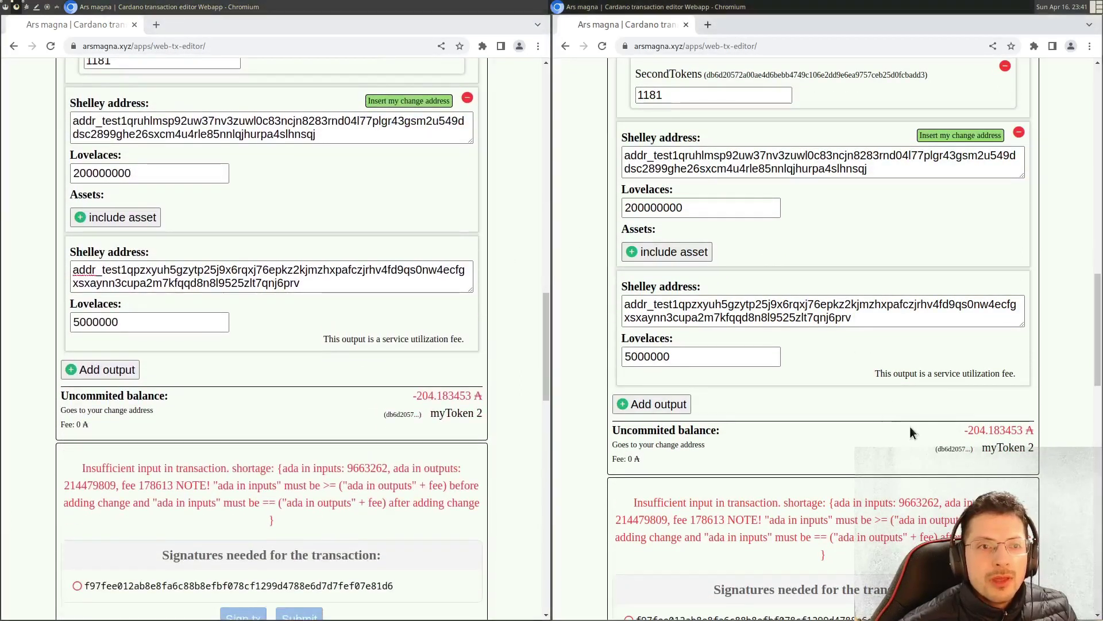
{"action": "left_click_drag", "start_coordinate": [961, 430], "coordinate": [1029, 432]}
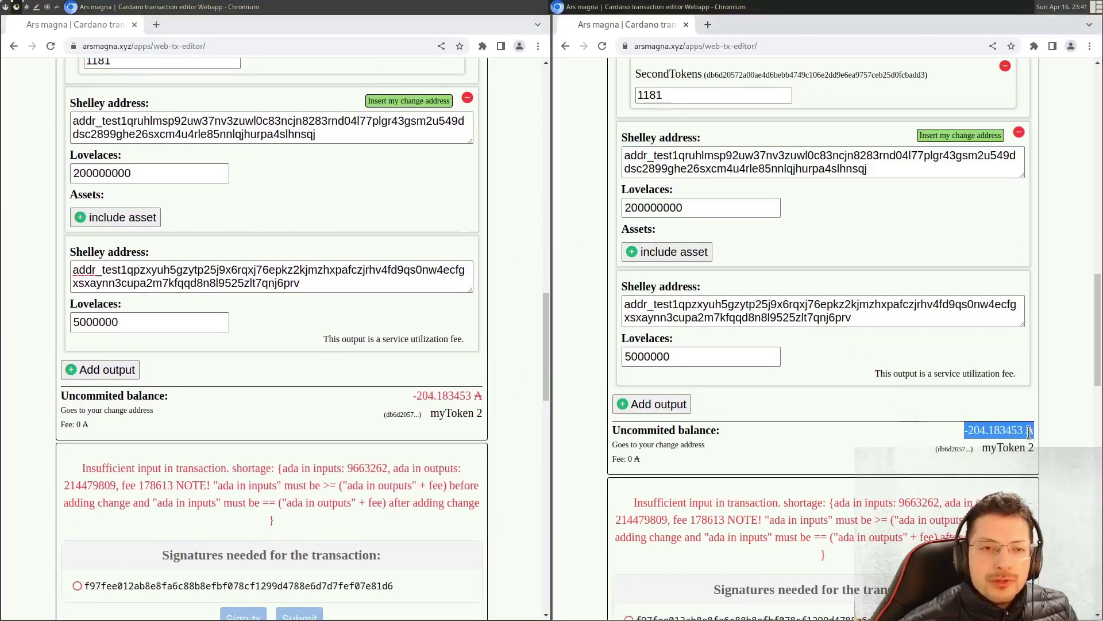
{"action": "left_click_drag", "start_coordinate": [961, 431], "coordinate": [1043, 435]}
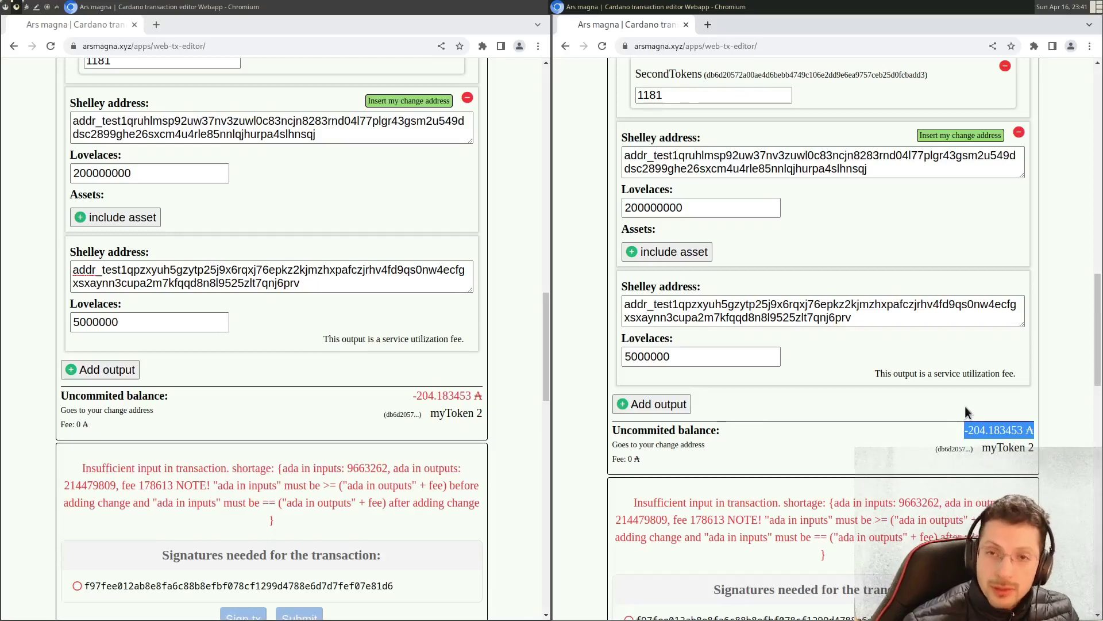
{"action": "left_click_drag", "start_coordinate": [881, 374], "coordinate": [1018, 376]}
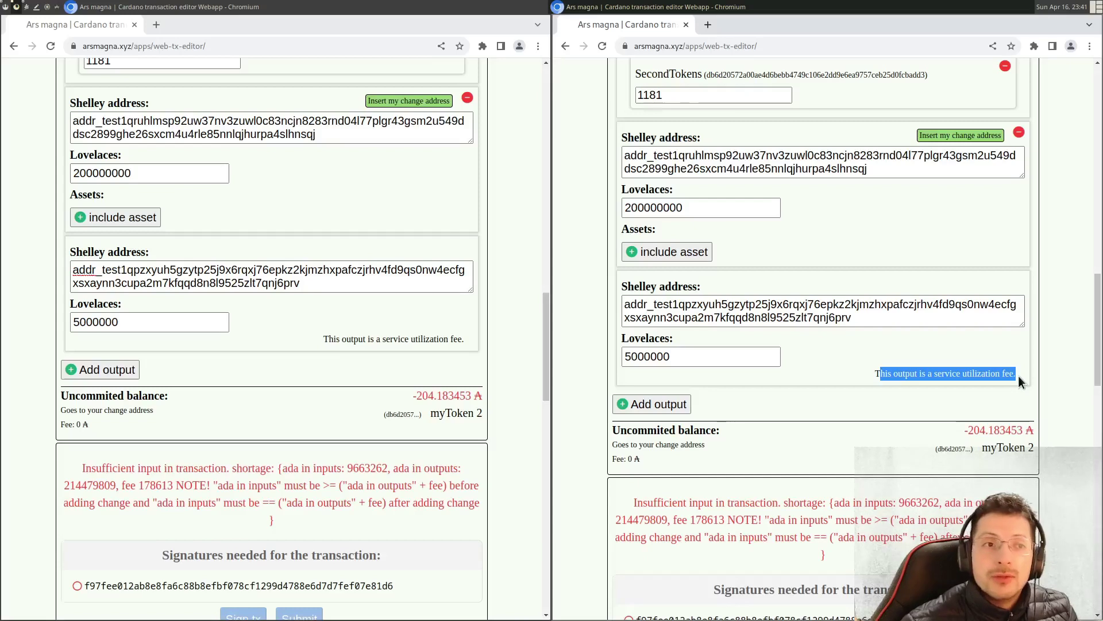
{"action": "scroll", "coordinate": [1018, 375], "scroll_direction": "up", "scroll_amount": 15}
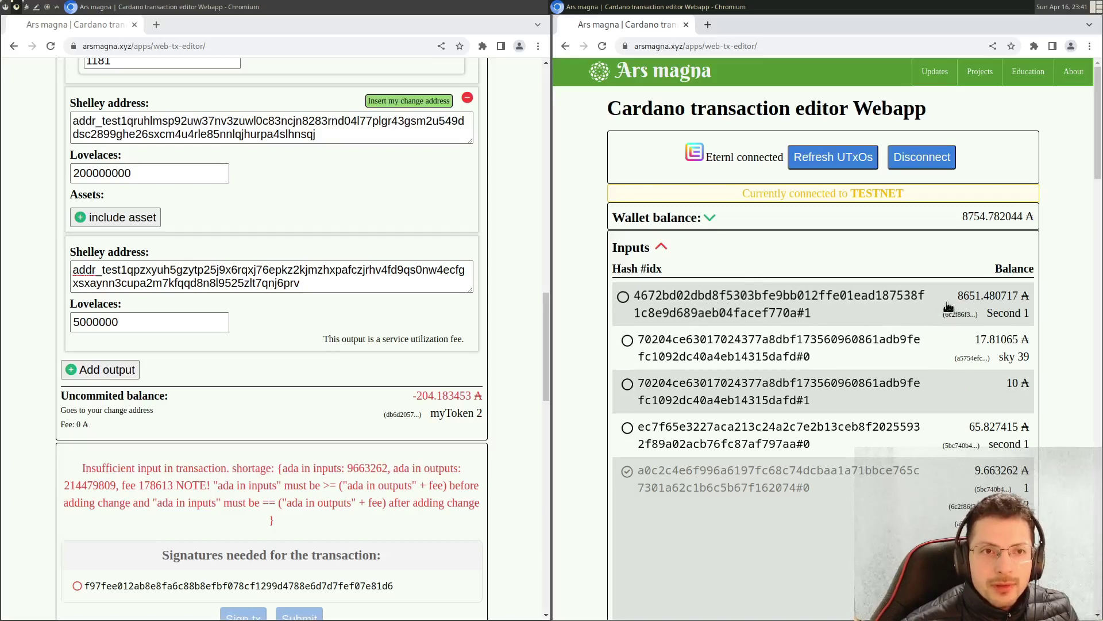
- Add the second wallet's 8651.480717 ₳ input and make the pending change an explicit output
{"action": "left_click", "coordinate": [814, 299]}
{"action": "scroll", "coordinate": [814, 298], "scroll_direction": "down", "scroll_amount": 15}
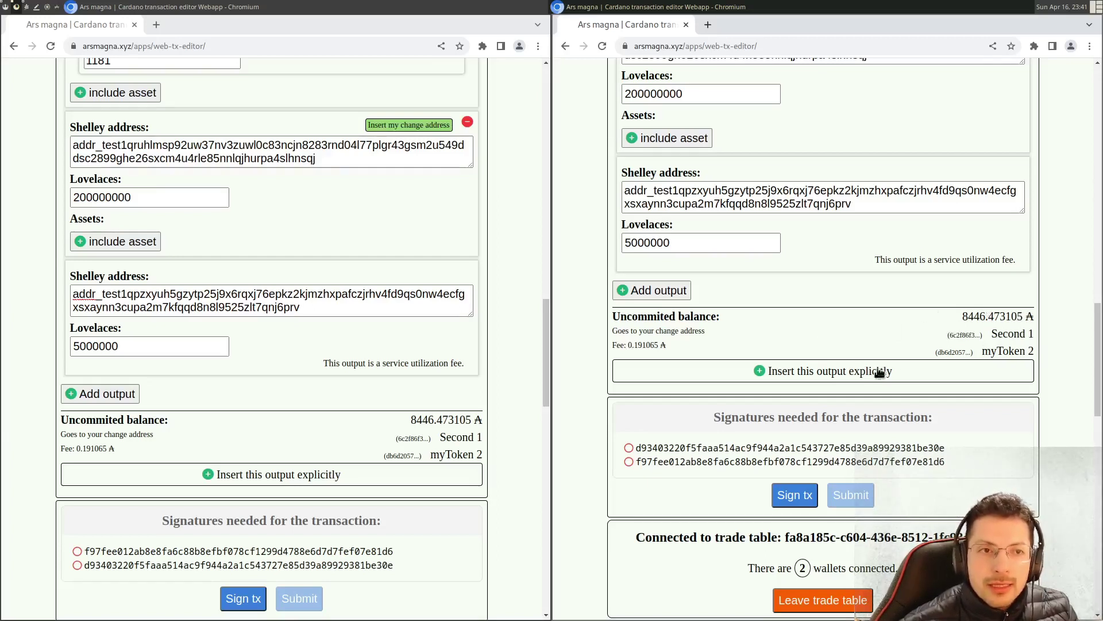
{"action": "left_click", "coordinate": [835, 373]}
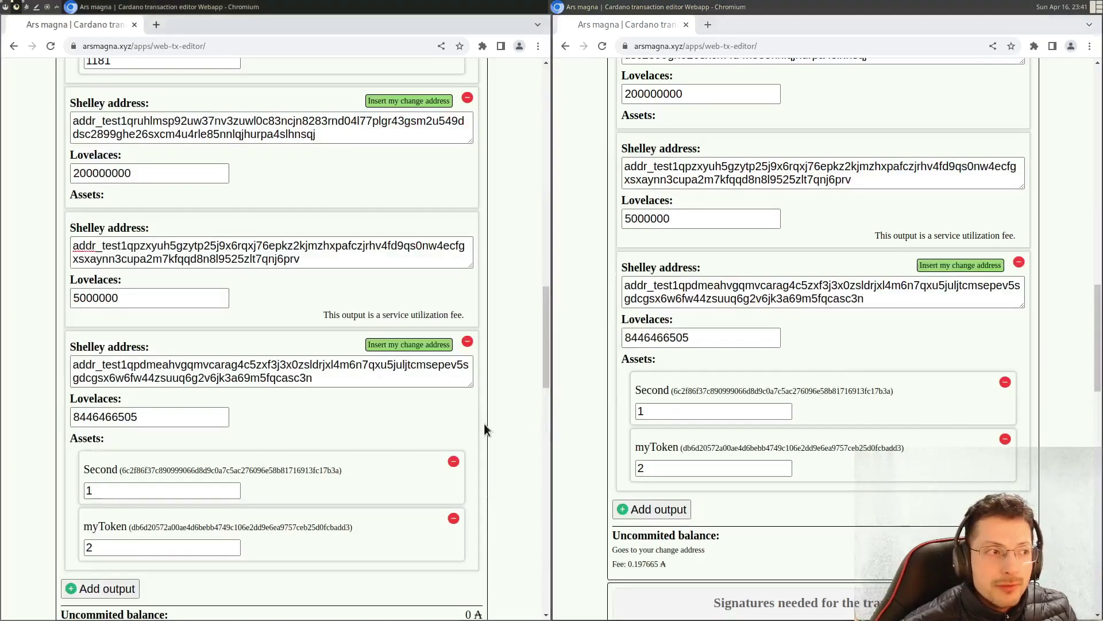
{"action": "scroll", "coordinate": [574, 414], "scroll_direction": "down", "scroll_amount": 1}
{"action": "scroll", "coordinate": [491, 419], "scroll_direction": "down", "scroll_amount": 3}
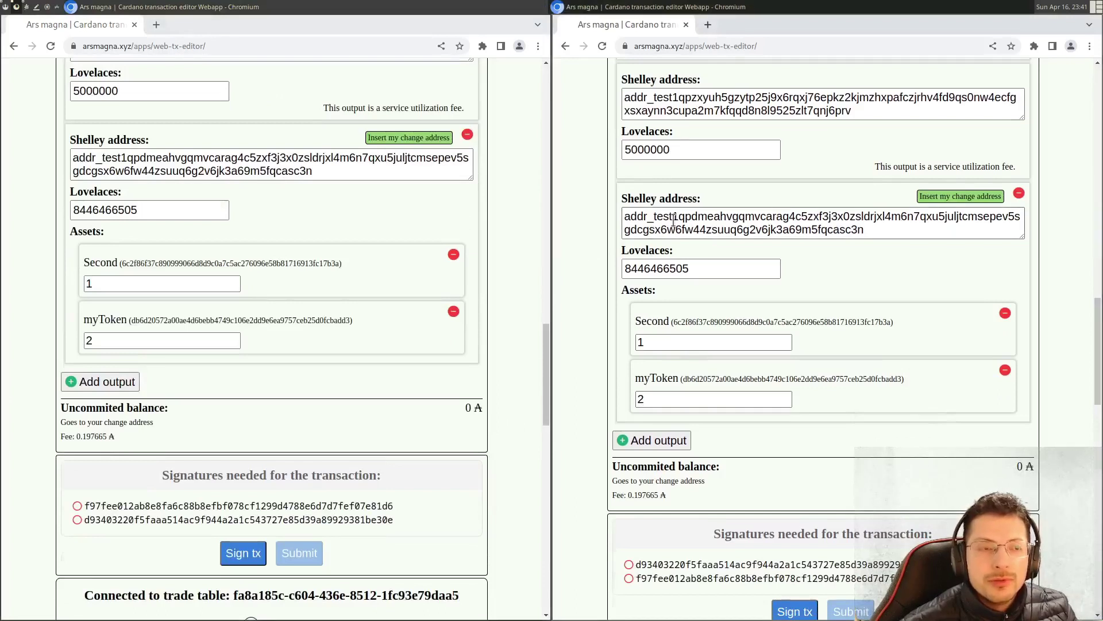
{"action": "left_click_drag", "start_coordinate": [637, 269], "coordinate": [745, 262]}
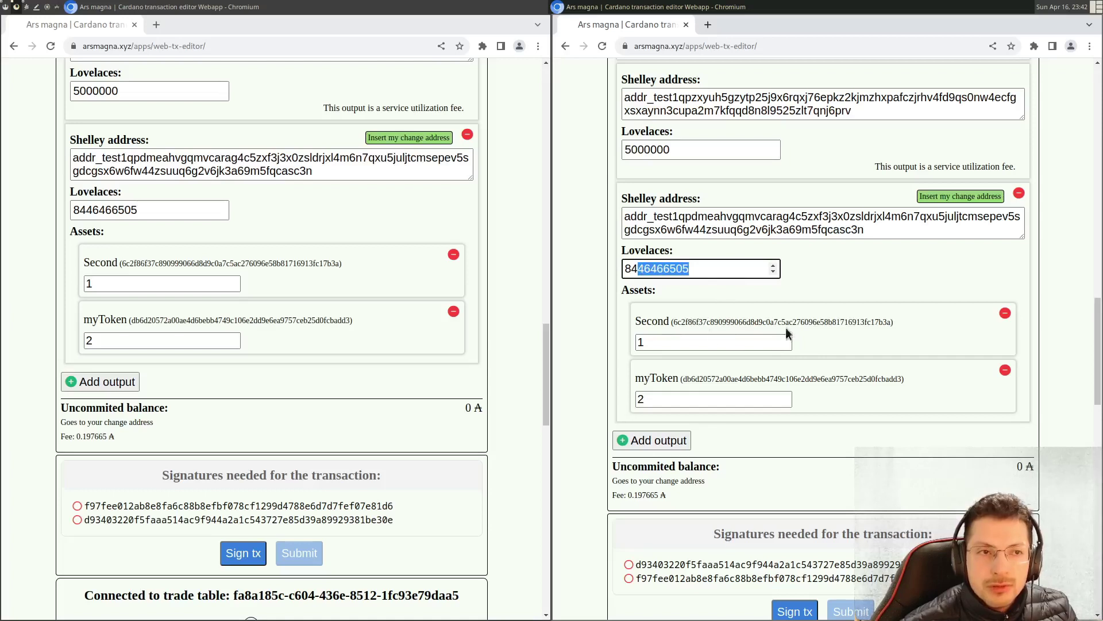
{"action": "left_click_drag", "start_coordinate": [643, 378], "coordinate": [666, 402]}
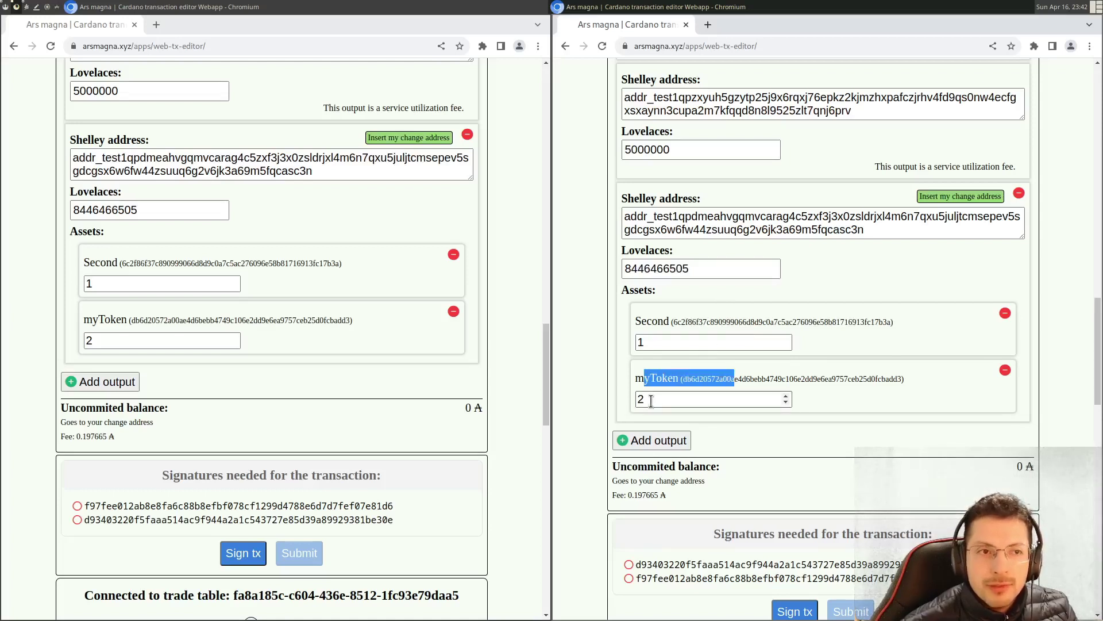
{"action": "scroll", "coordinate": [651, 398], "scroll_direction": "down", "scroll_amount": 5}
{"action": "left_click_drag", "start_coordinate": [657, 330], "coordinate": [1085, 334]}
{"action": "left_click", "coordinate": [1018, 326]}
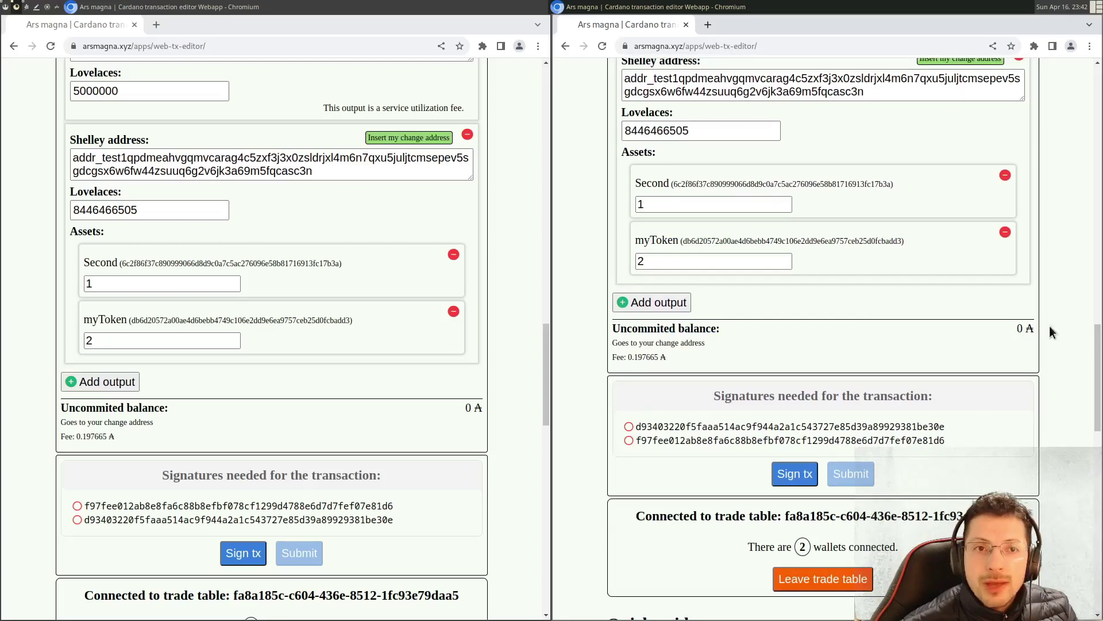
{"action": "left_click_drag", "start_coordinate": [625, 363], "coordinate": [675, 361]}
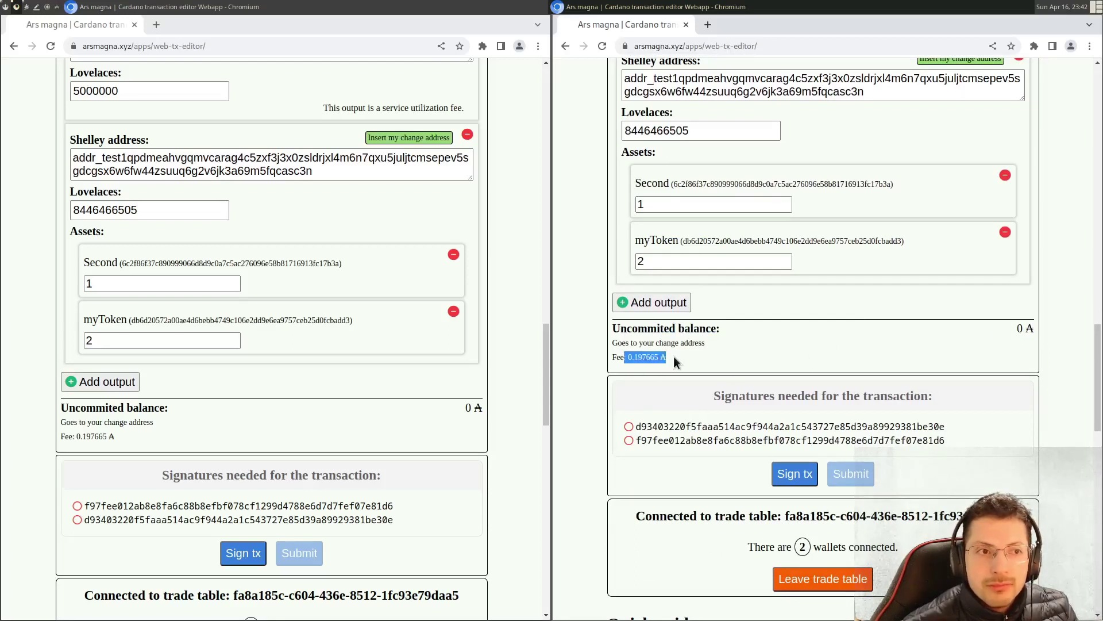
{"action": "left_click", "coordinate": [715, 353]}
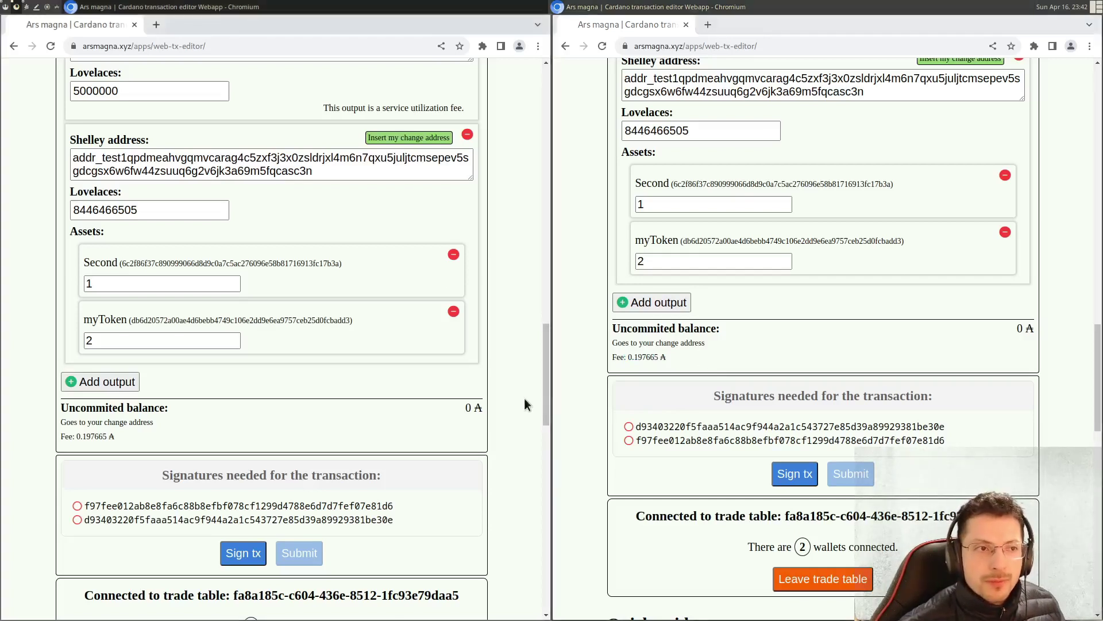
{"action": "scroll", "coordinate": [511, 402], "scroll_direction": "down", "scroll_amount": 2}
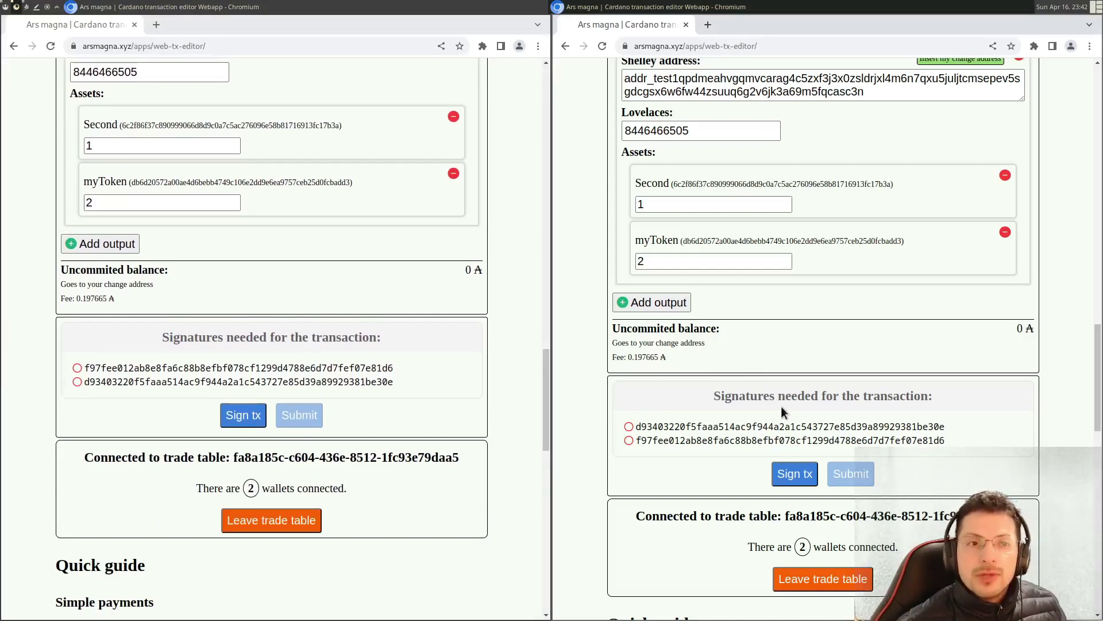
- Open the trade for signing in Eternl and review its 4 outputs, including 8,446.466505 ₳
{"action": "left_click", "coordinate": [792, 475]}
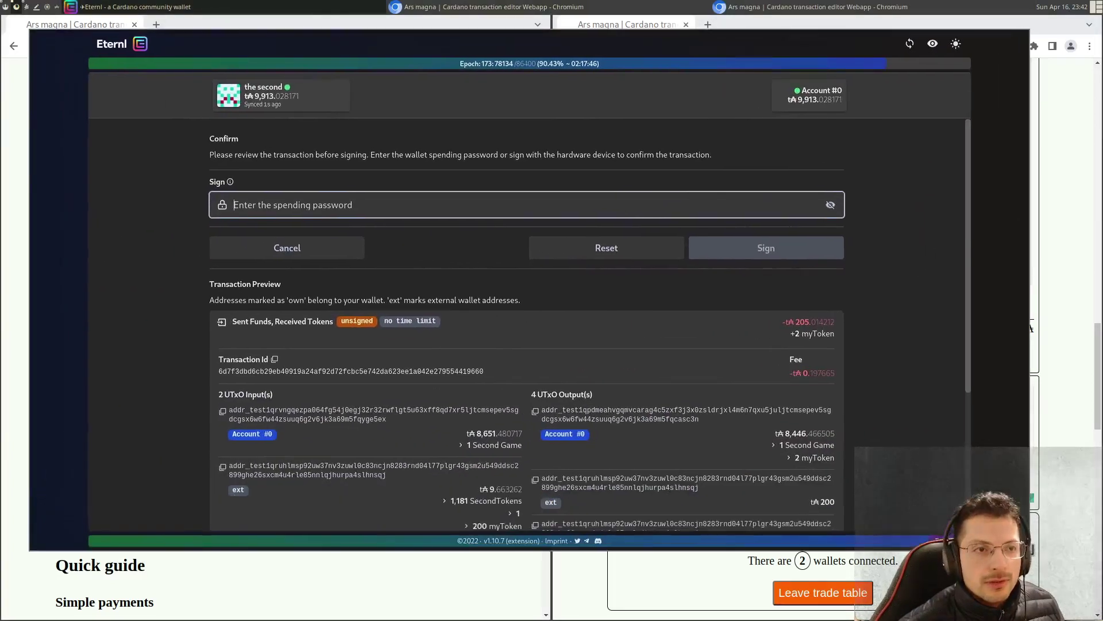
{"action": "scroll", "coordinate": [922, 263], "scroll_direction": "down", "scroll_amount": 4}
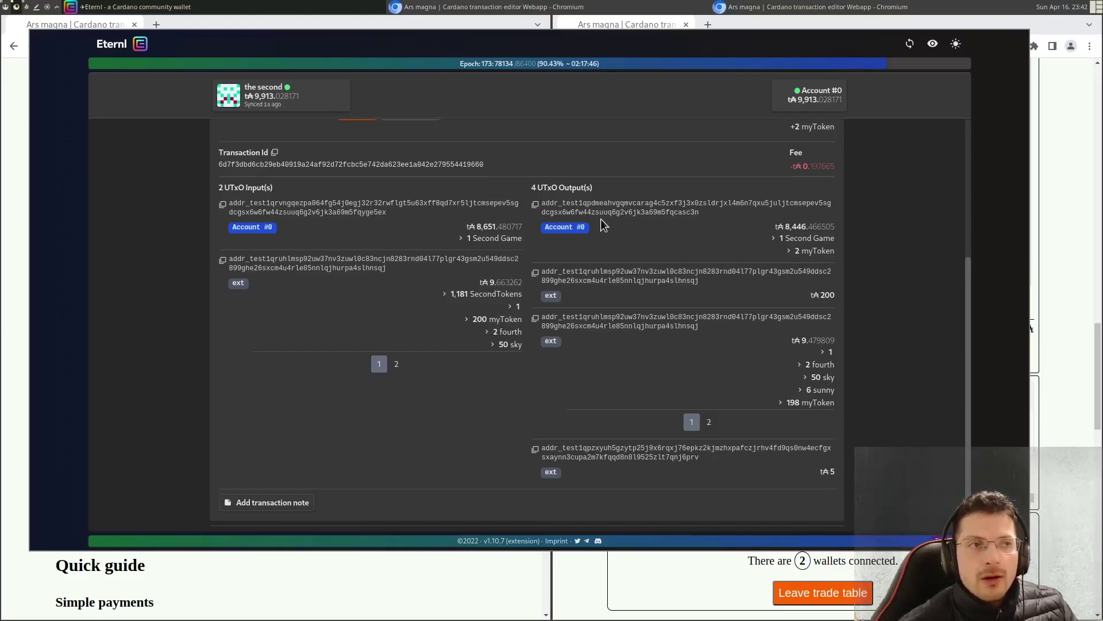
{"action": "left_click_drag", "start_coordinate": [531, 187], "coordinate": [629, 189]}
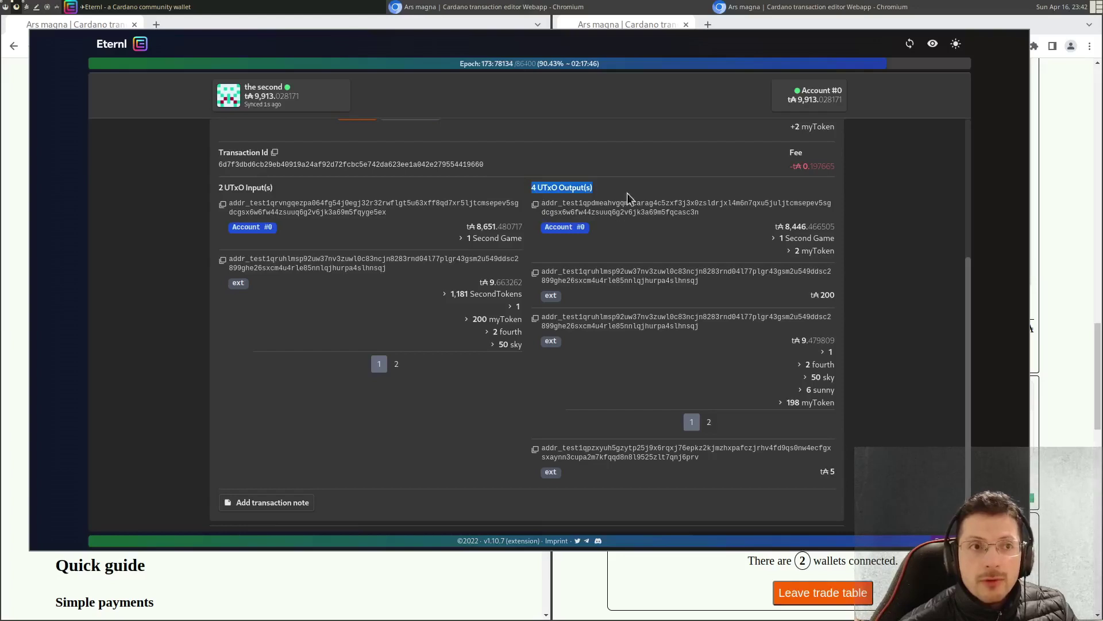
{"action": "left_click", "coordinate": [683, 221]}
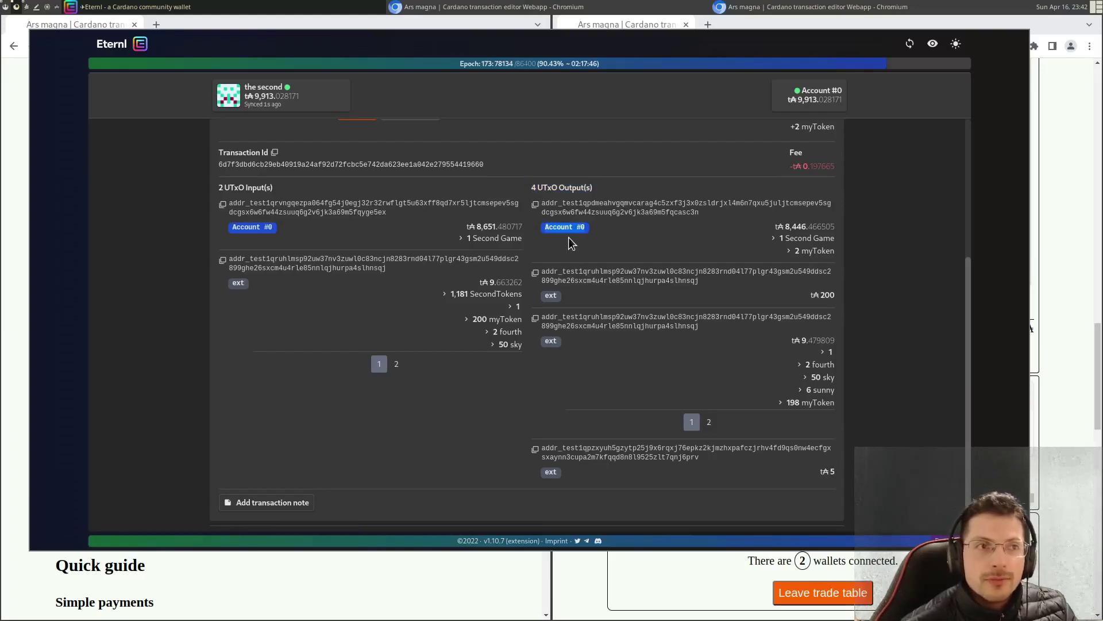
{"action": "left_click_drag", "start_coordinate": [783, 228], "coordinate": [831, 228]}
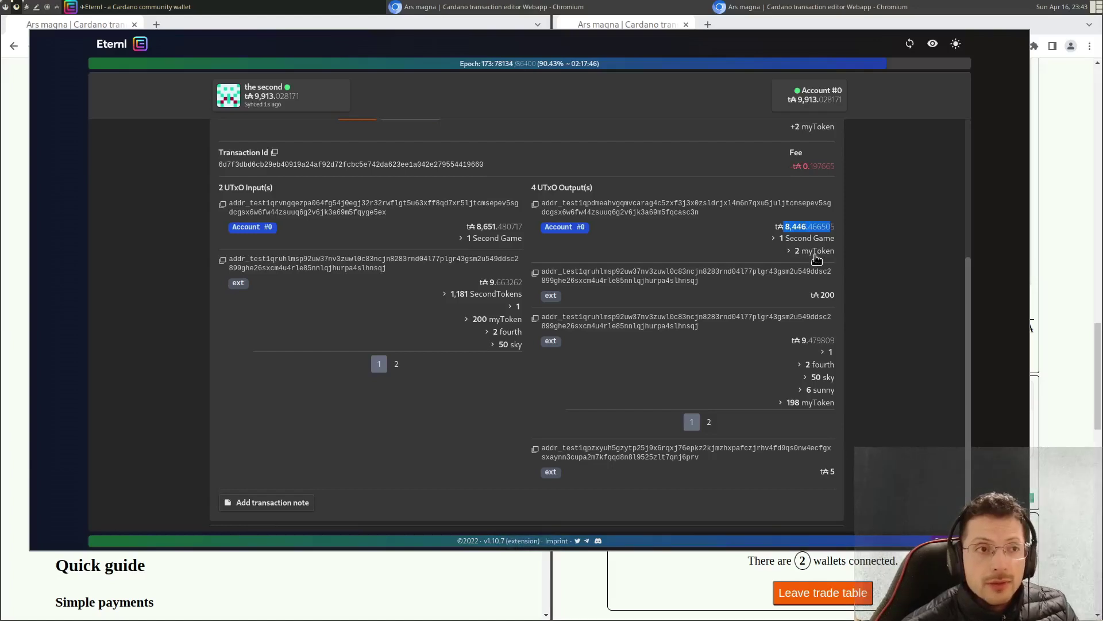
{"action": "left_click", "coordinate": [547, 302]}
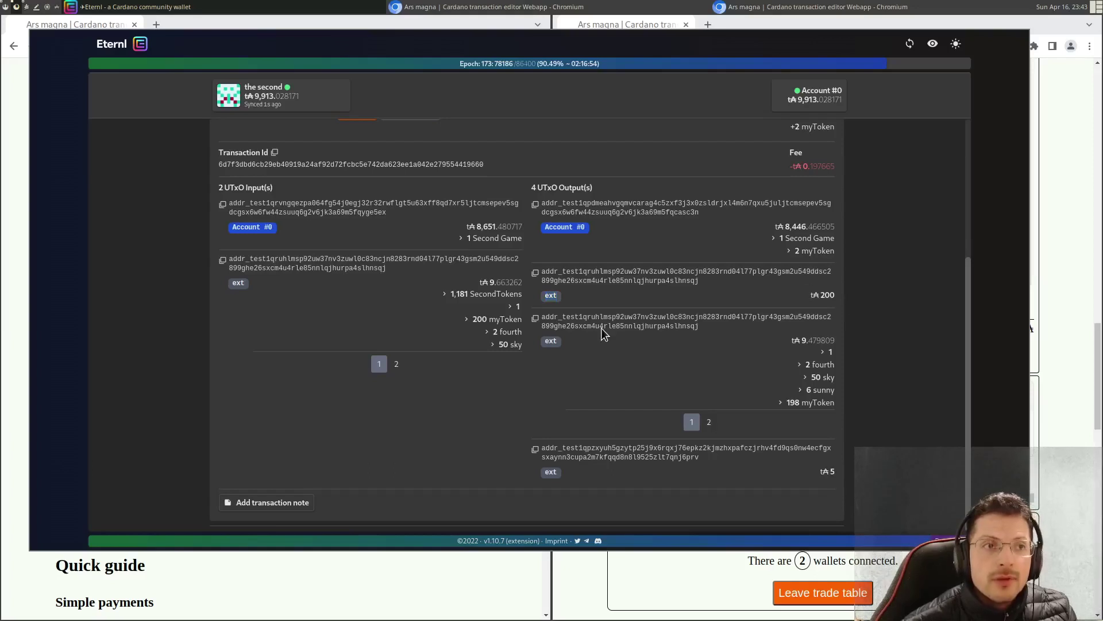
{"action": "left_click_drag", "start_coordinate": [567, 319], "coordinate": [706, 331]}
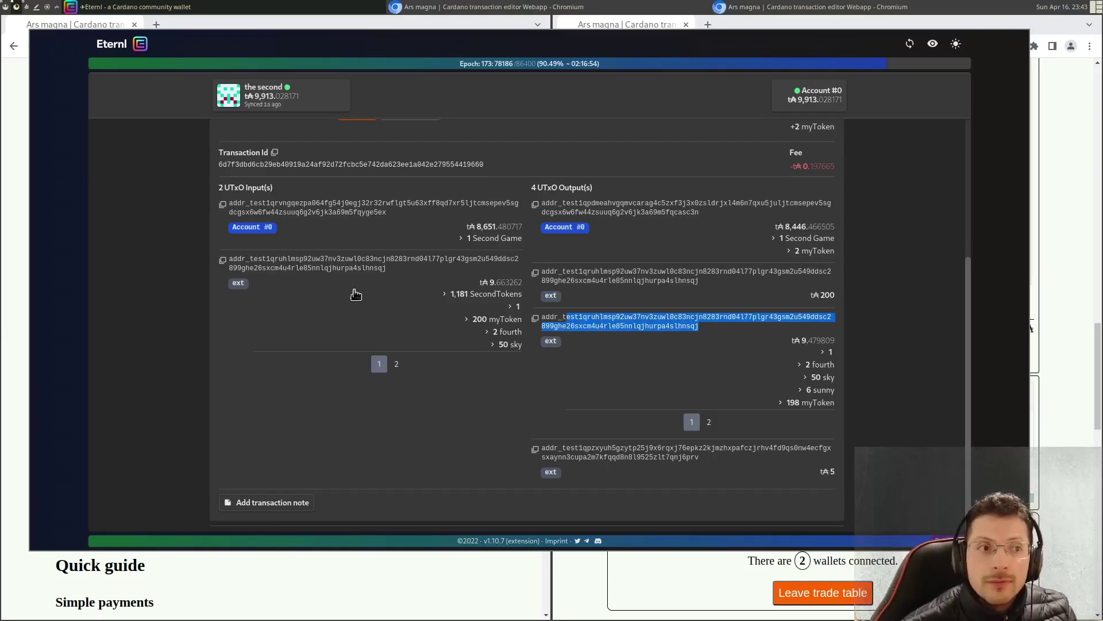
{"action": "left_click_drag", "start_coordinate": [612, 449], "coordinate": [808, 473]}
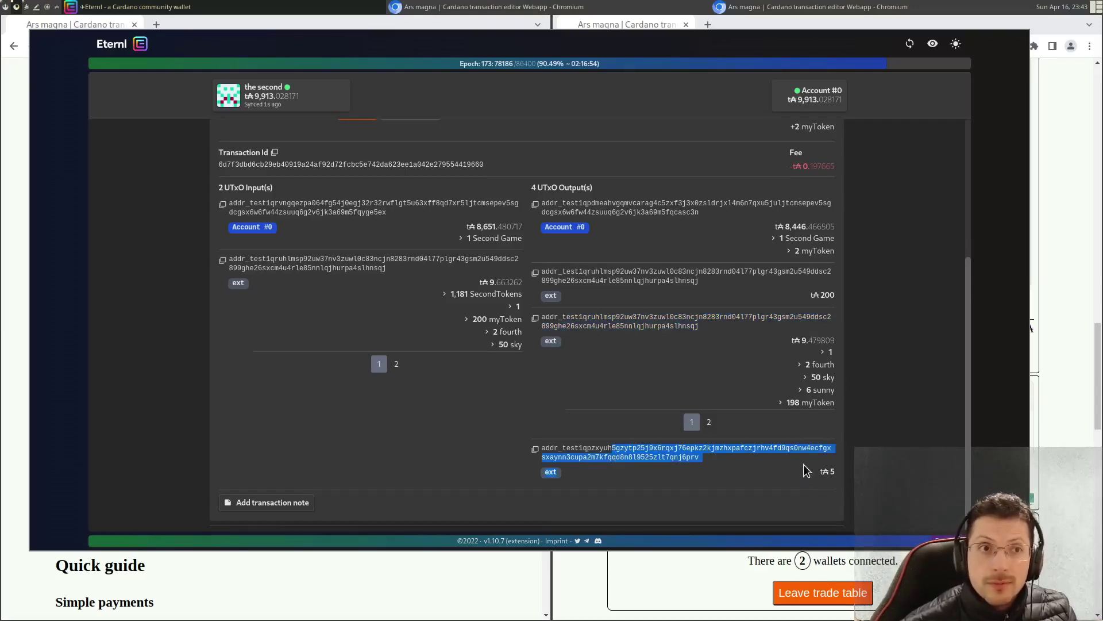
- Check the -205.014212 ₳ sent, +2 myToken received, and the ₳ 200 output amount
{"action": "scroll", "coordinate": [916, 274], "scroll_direction": "up", "scroll_amount": 3}
{"action": "left_click_drag", "start_coordinate": [780, 253], "coordinate": [843, 263]}
{"action": "left_click", "coordinate": [788, 255]}
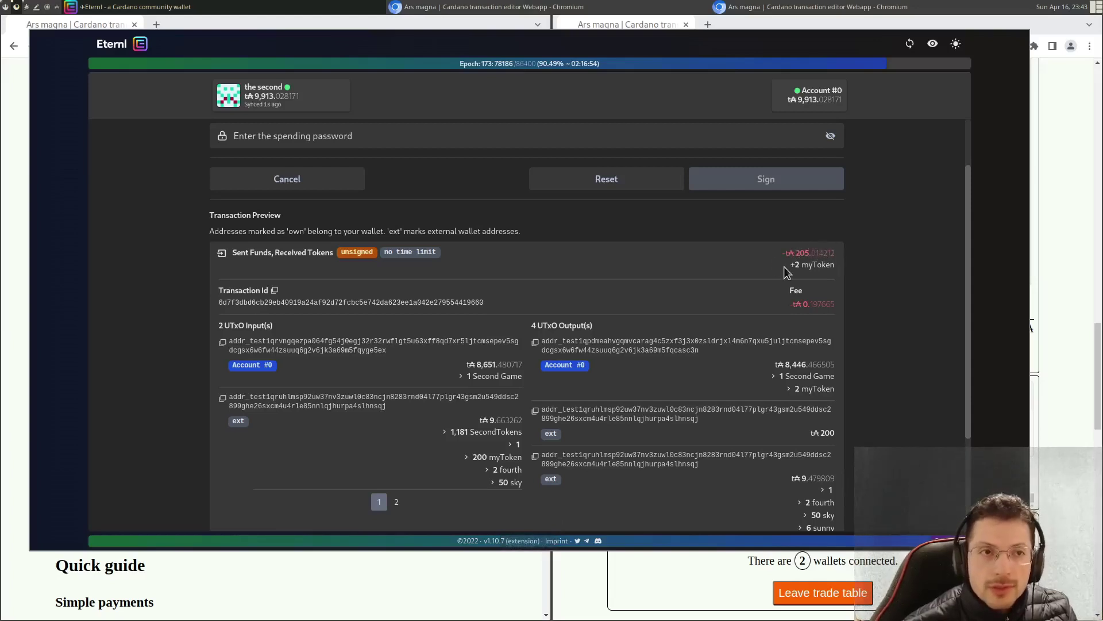
{"action": "left_click_drag", "start_coordinate": [789, 266], "coordinate": [837, 277]}
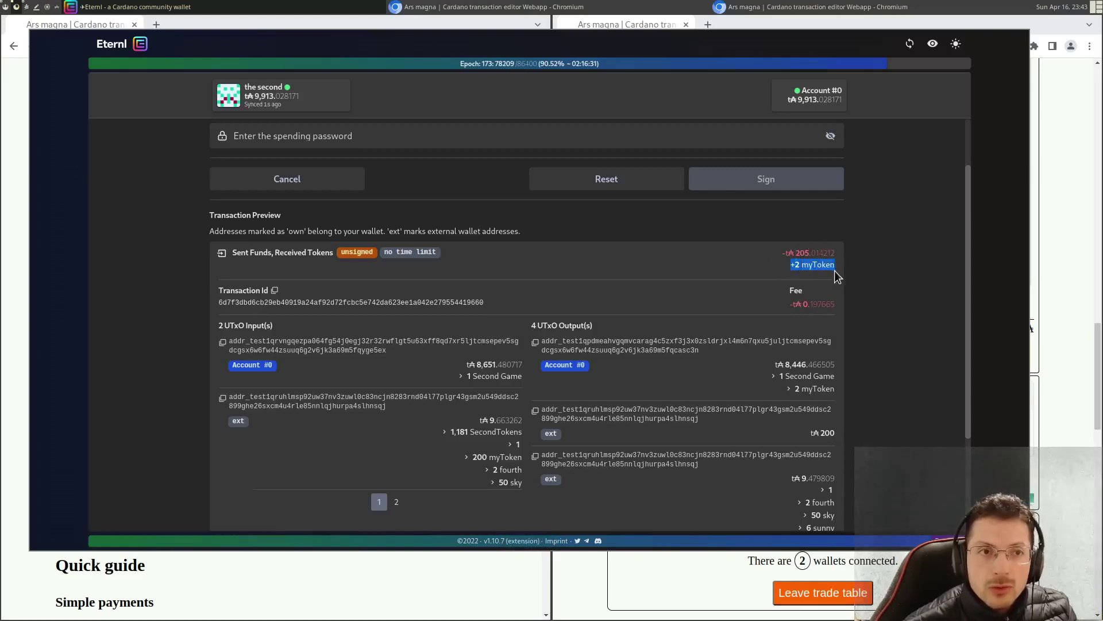
{"action": "scroll", "coordinate": [878, 241], "scroll_direction": "down", "scroll_amount": 3}
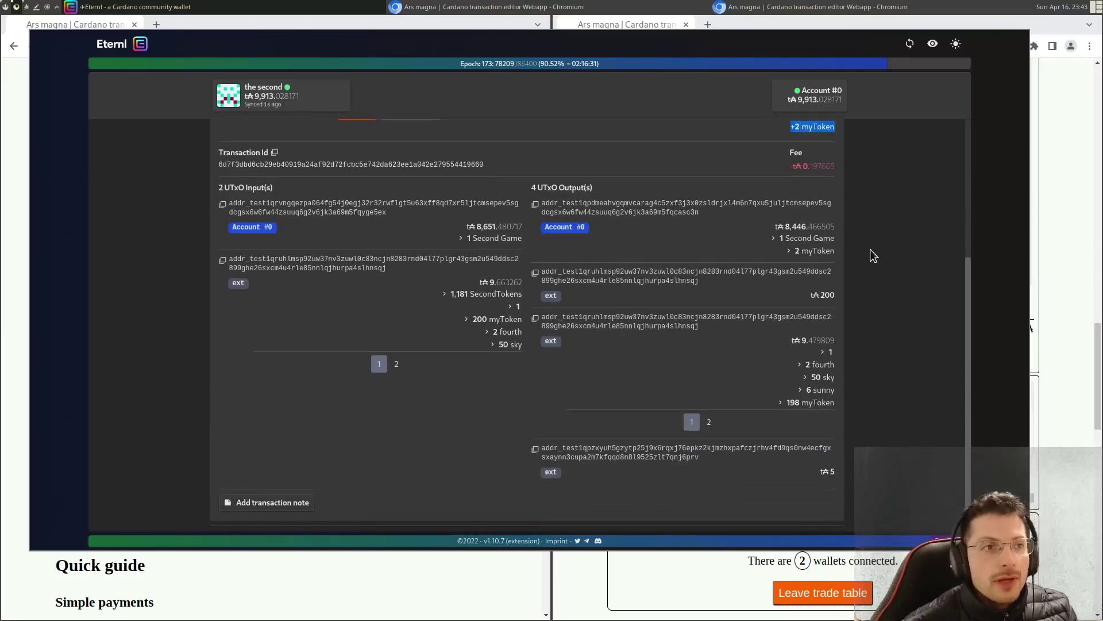
{"action": "double_click", "coordinate": [789, 227]}
{"action": "triple_click", "coordinate": [828, 296]}
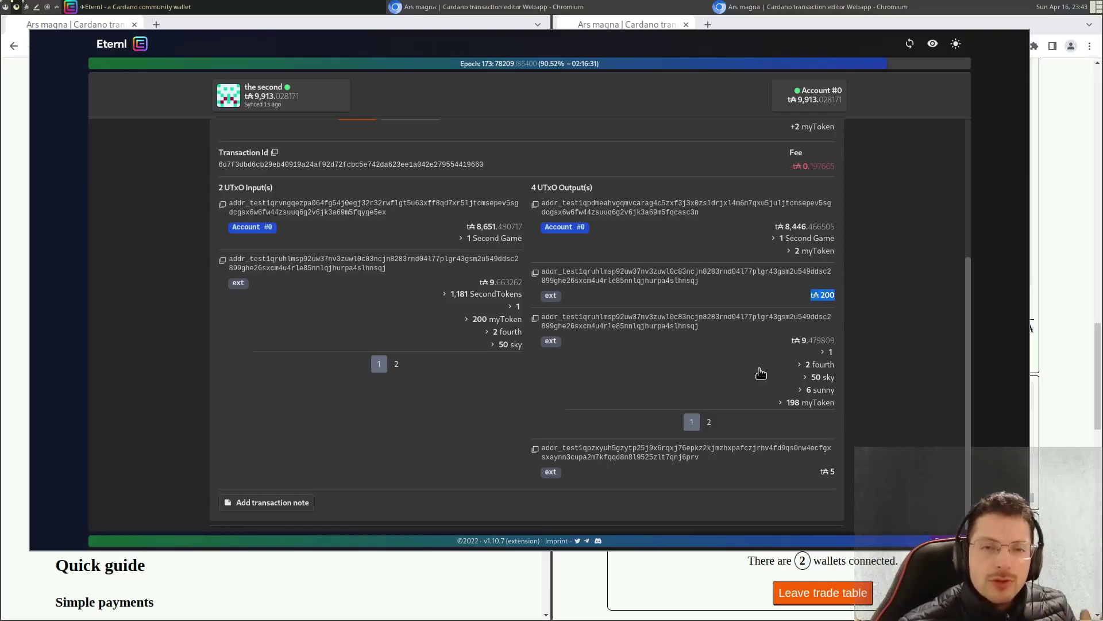
{"action": "scroll", "coordinate": [655, 279], "scroll_direction": "up", "scroll_amount": 4}
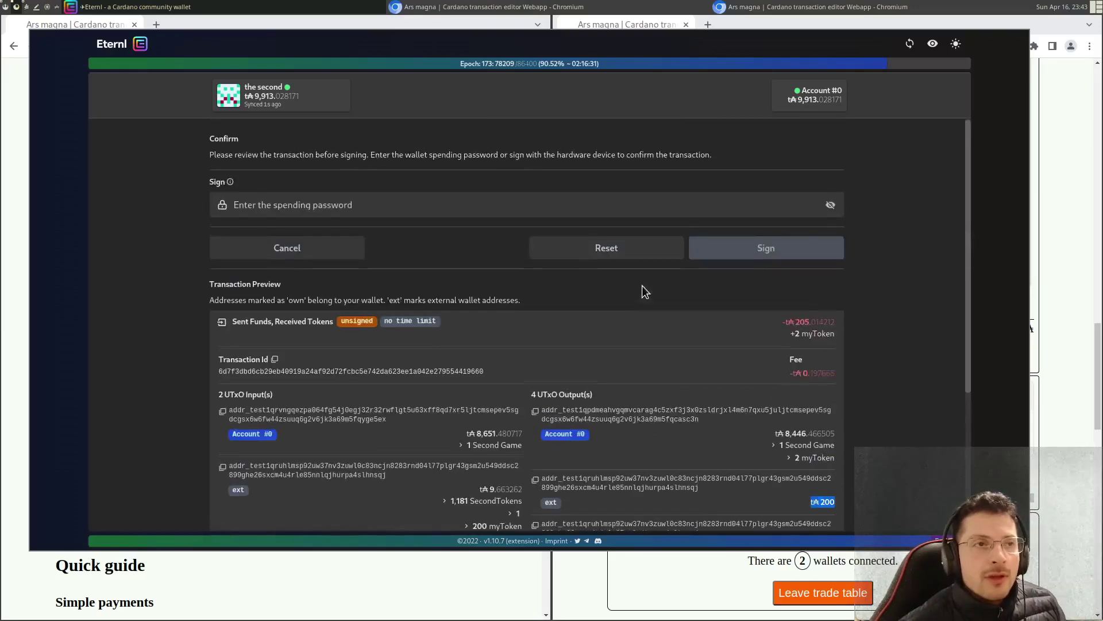
- Fill in the spending password from the password manager and sign the trade in Eternl
{"action": "left_click", "coordinate": [376, 201]}
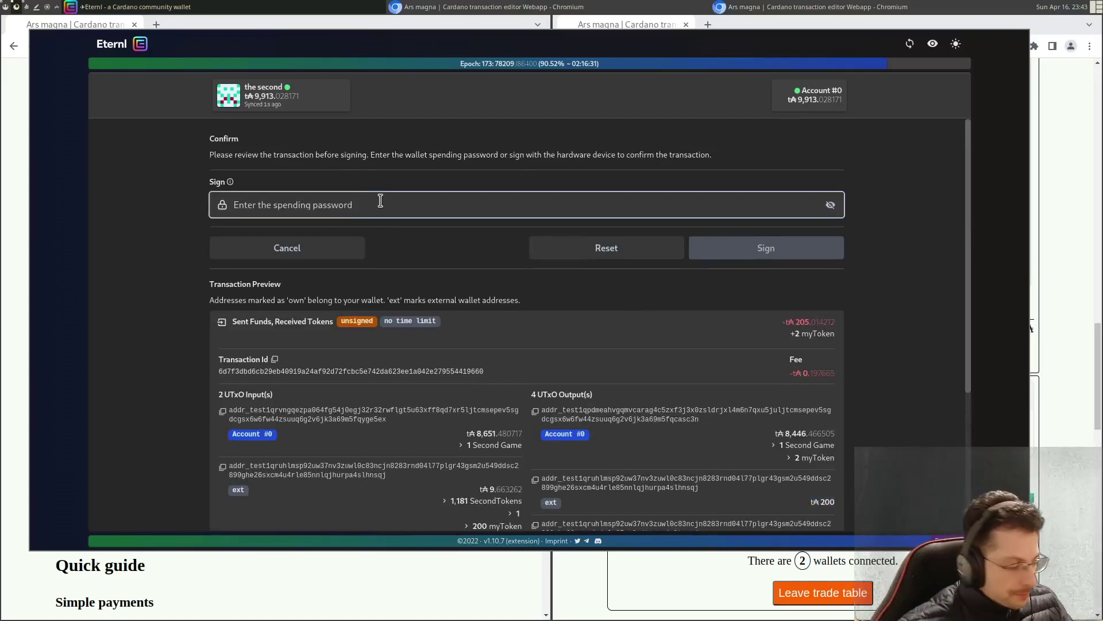
{"action": "key", "text": "super+p"}
{"action": "type", "text": "eter"}
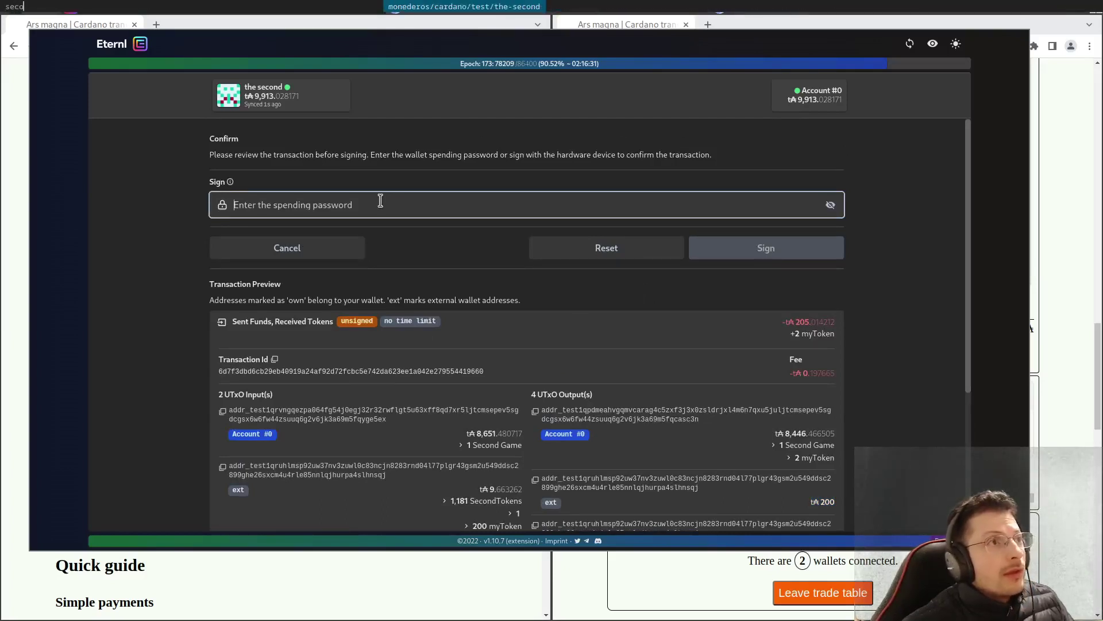
{"action": "key", "text": "Return"}
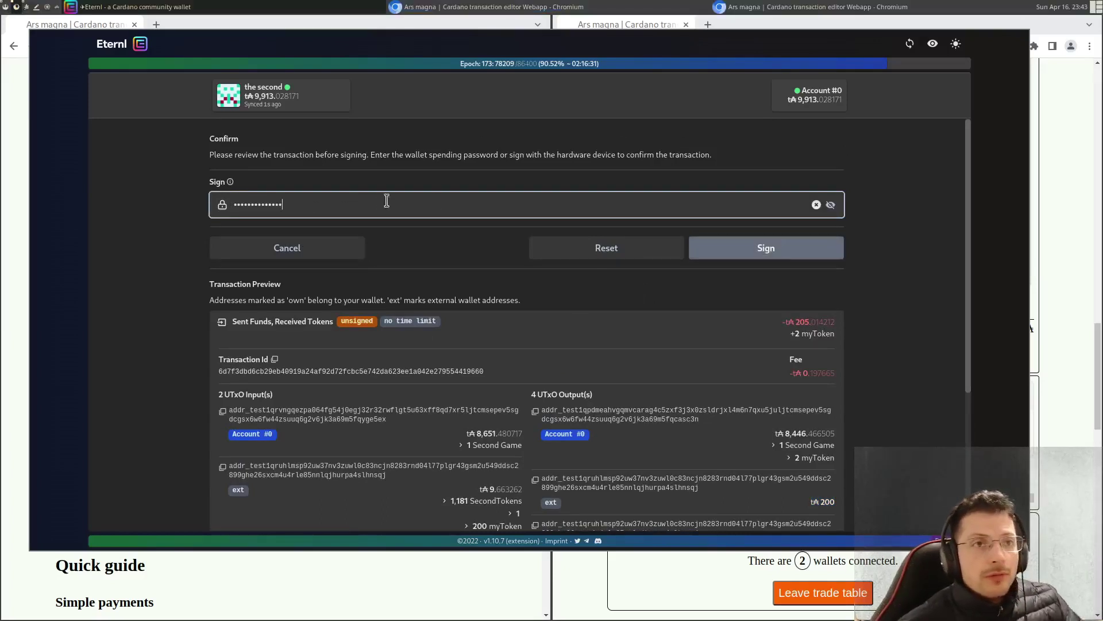
{"action": "left_click", "coordinate": [778, 254]}
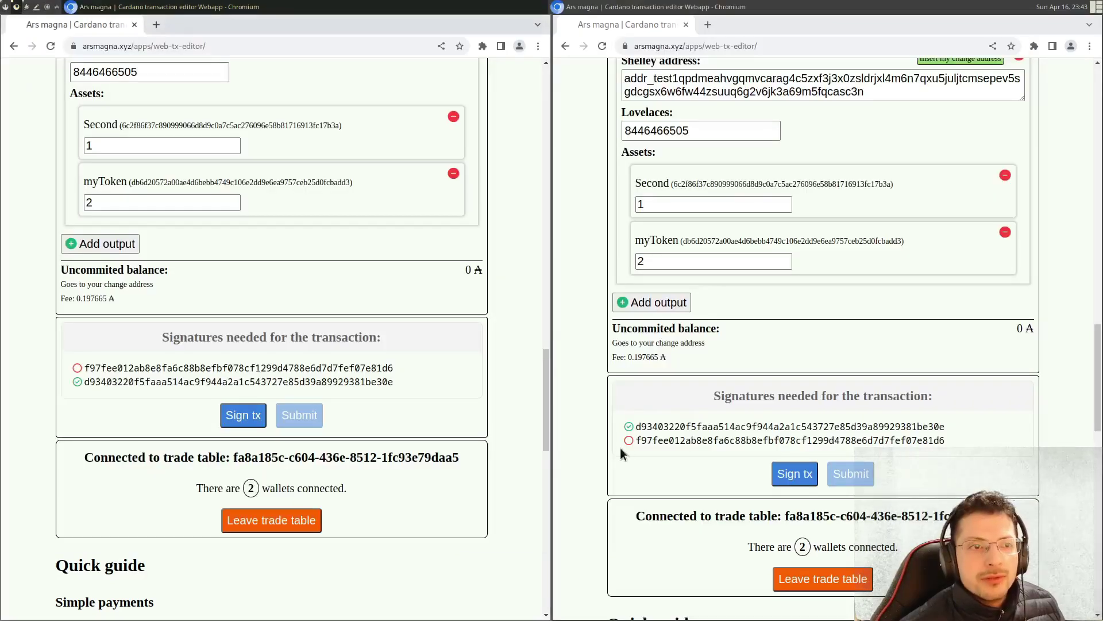
- Compare the signed key hash with both required signature hashes, then request the remaining signature from Nami
{"action": "left_click_drag", "start_coordinate": [620, 426], "coordinate": [871, 428]}
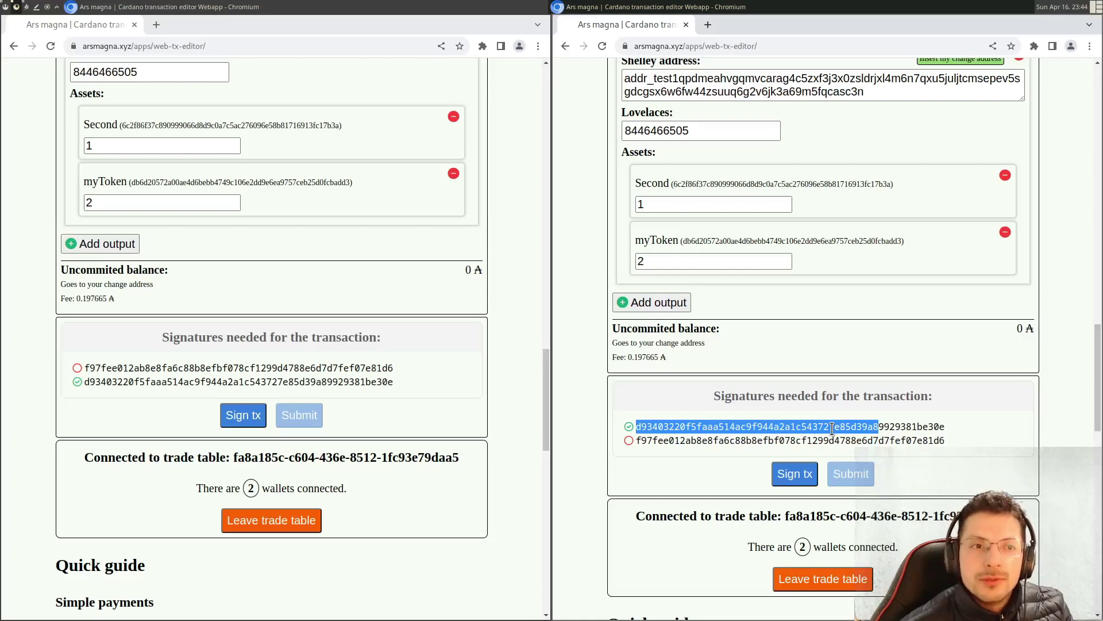
{"action": "left_click", "coordinate": [693, 429]}
{"action": "left_click_drag", "start_coordinate": [648, 426], "coordinate": [766, 416]}
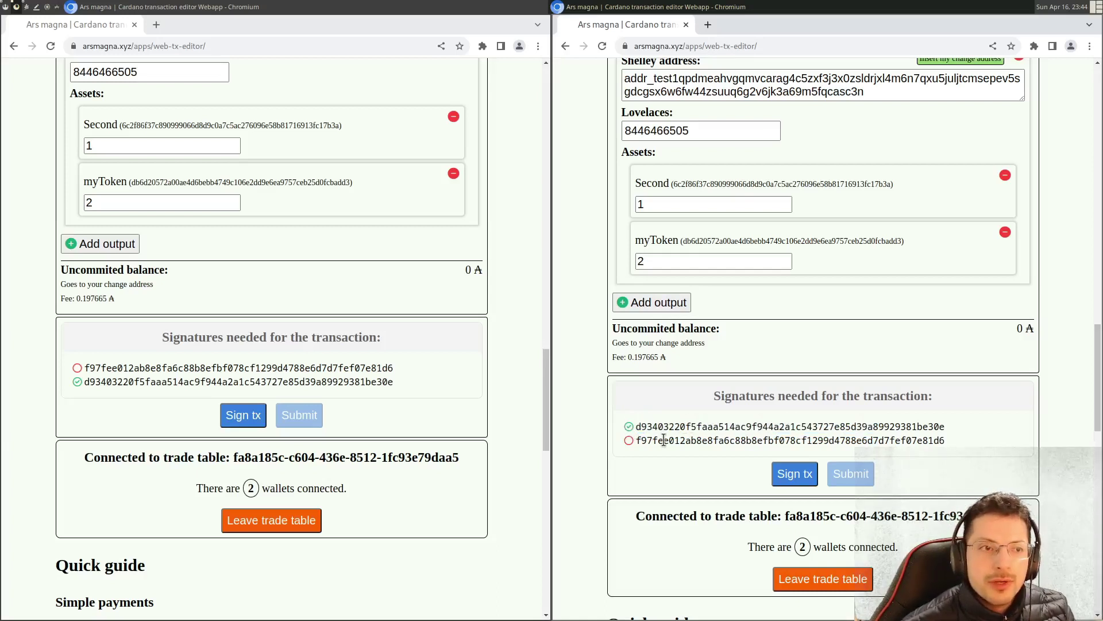
{"action": "mouse_move", "coordinate": [108, 368]}
{"action": "left_mouse_down"}
{"action": "mouse_move", "coordinate": [370, 385]}
{"action": "mouse_move", "coordinate": [300, 406]}
{"action": "left_mouse_up"}
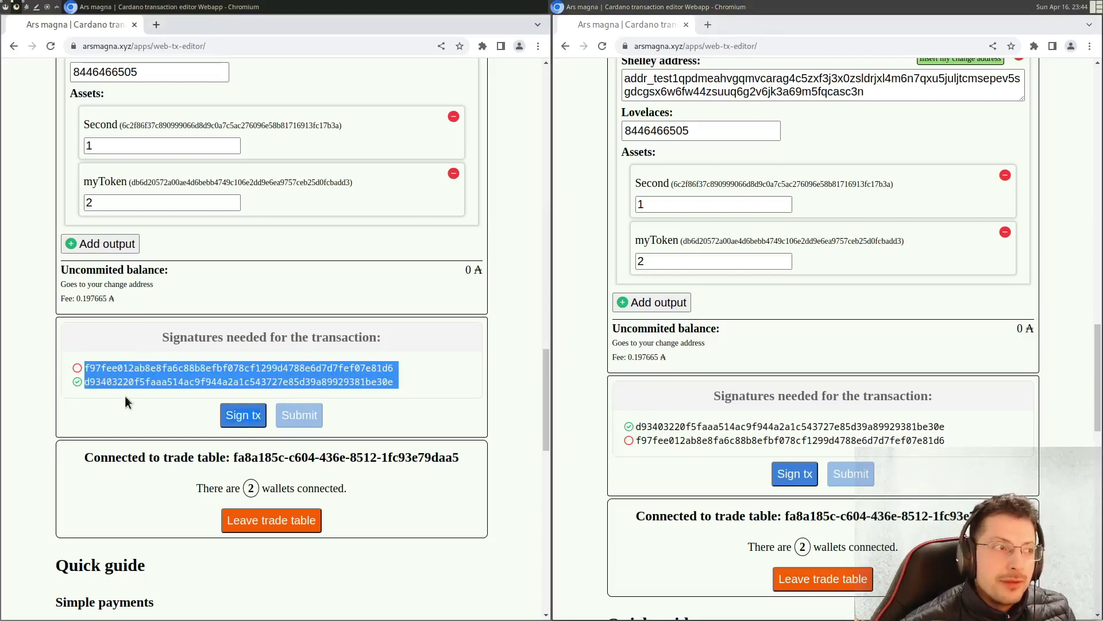
{"action": "left_click", "coordinate": [133, 358]}
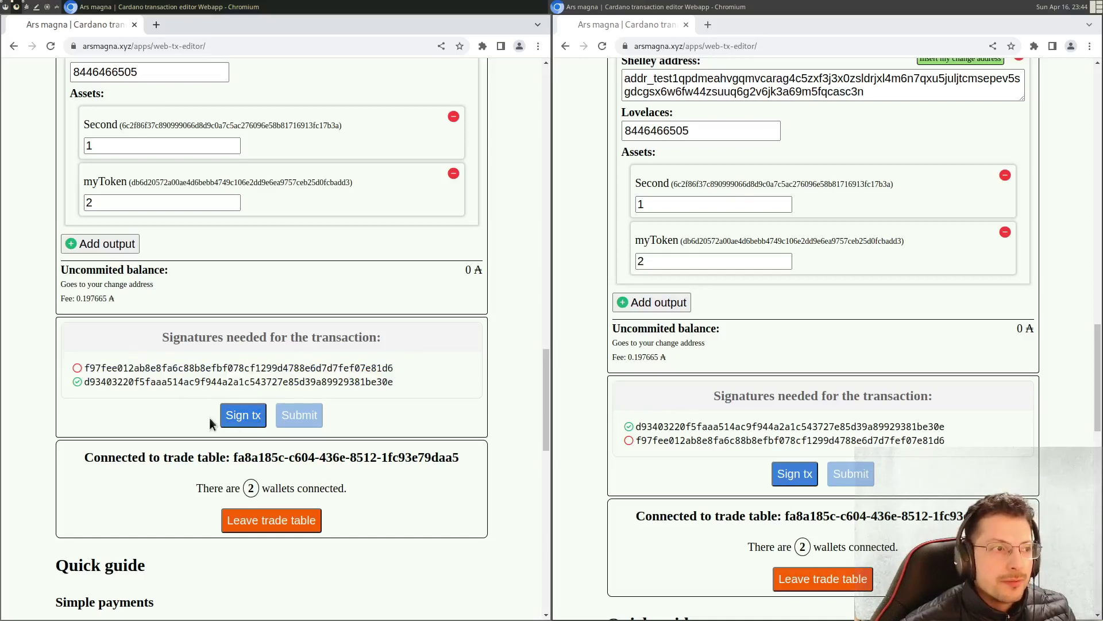
{"action": "left_click", "coordinate": [244, 419]}
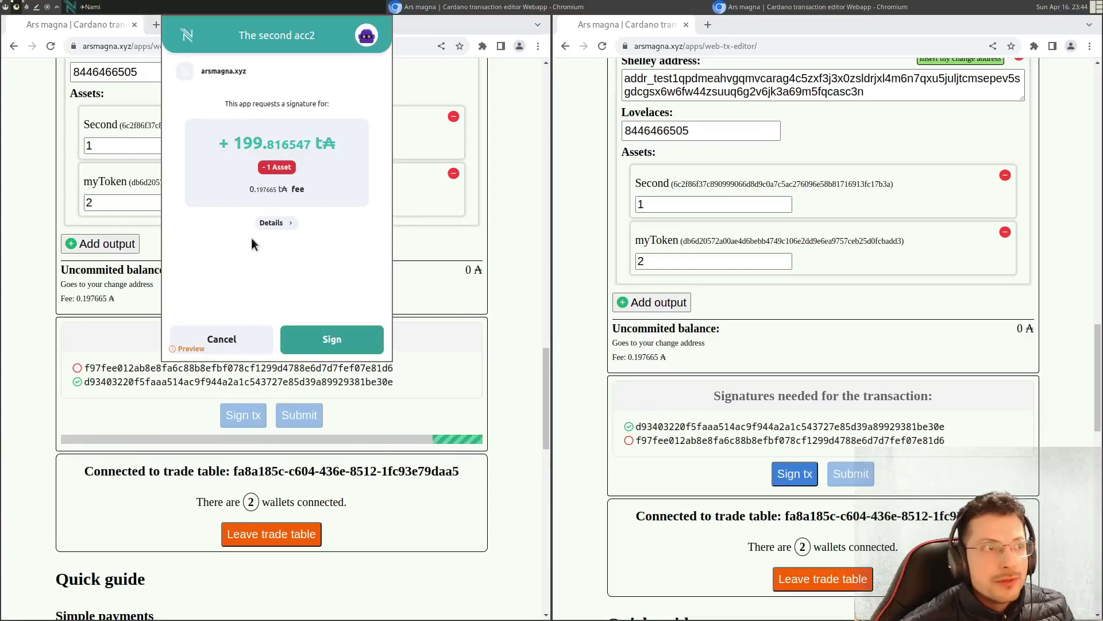
- Review Nami's request: 199.816547 t₳ to receive, the assets being sent, and transaction details
{"action": "left_click_drag", "start_coordinate": [233, 147], "coordinate": [308, 138]}
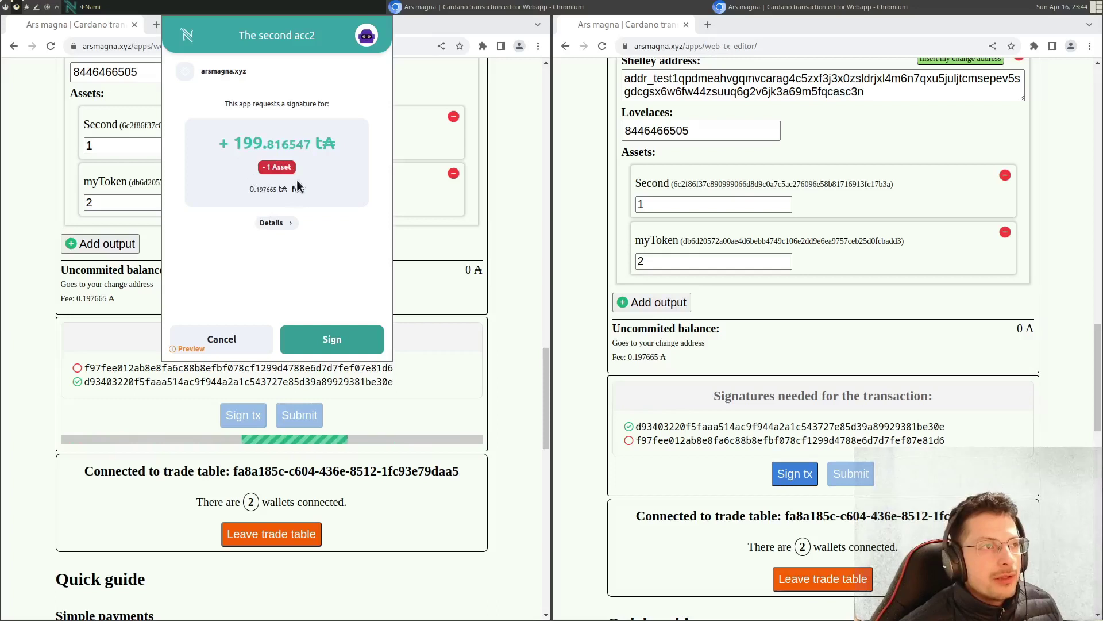
{"action": "left_click", "coordinate": [277, 167]}
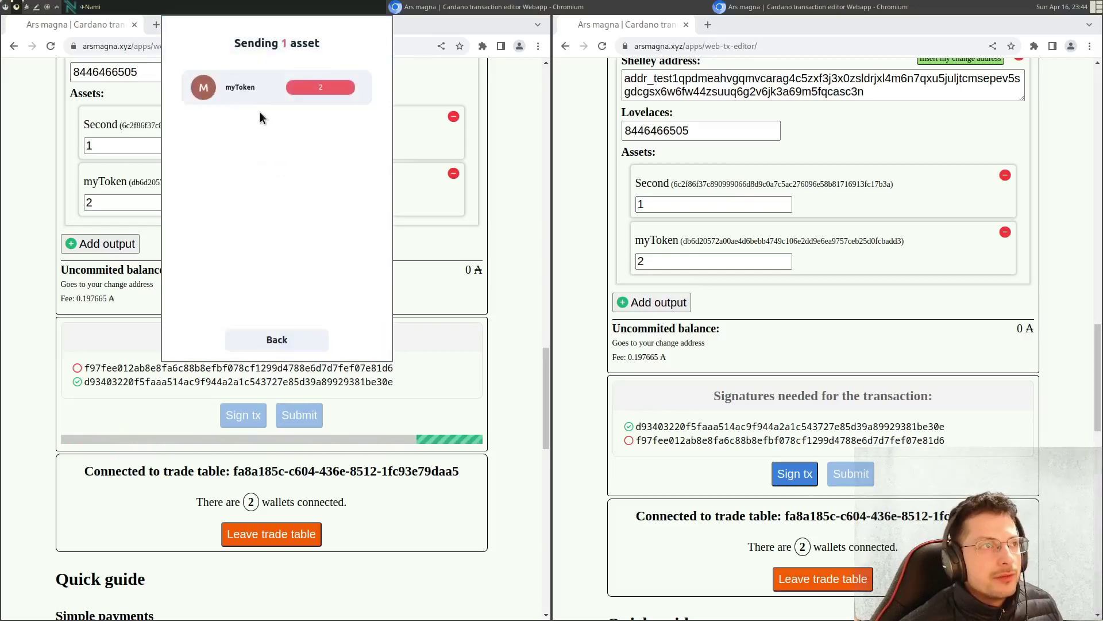
{"action": "left_click", "coordinate": [286, 341]}
{"action": "left_click", "coordinate": [277, 223]}
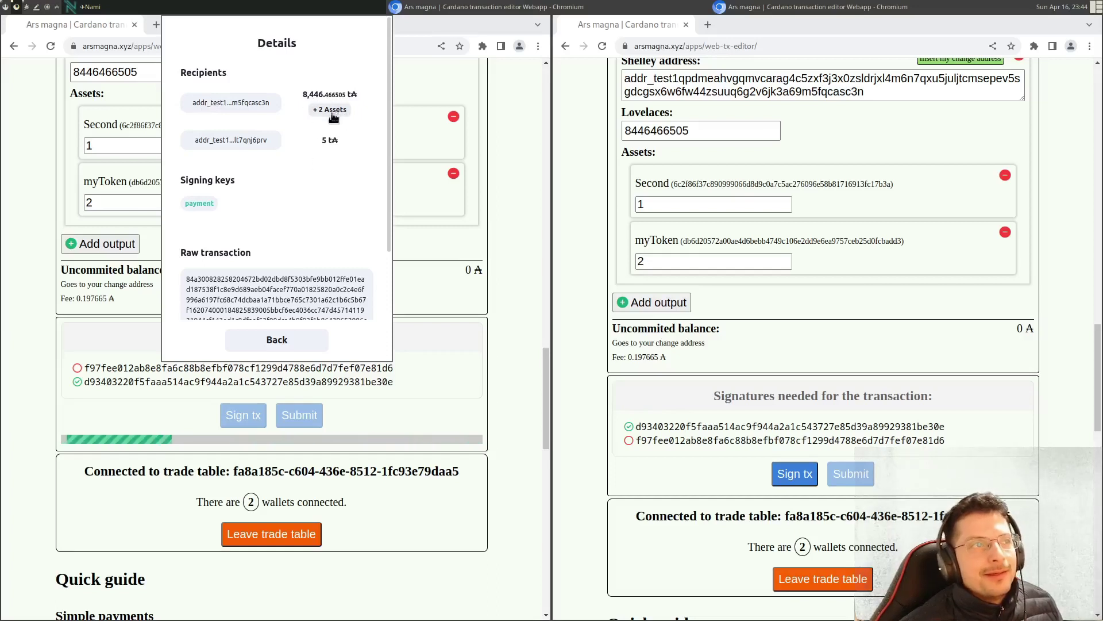
{"action": "scroll", "coordinate": [300, 170], "scroll_direction": "down", "scroll_amount": 2}
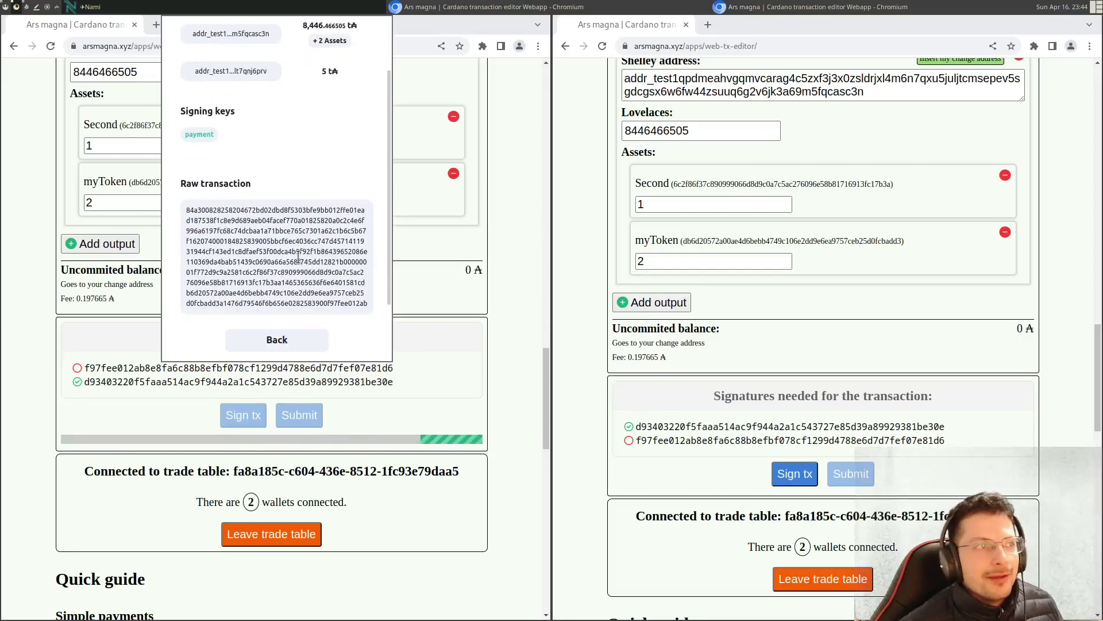
{"action": "left_click", "coordinate": [289, 339]}
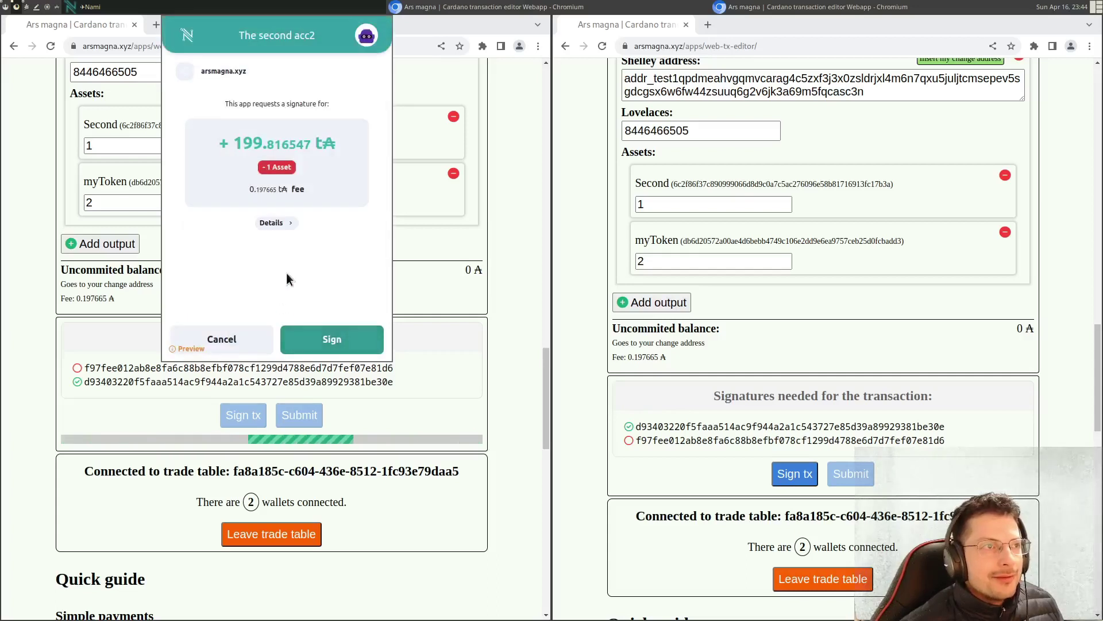
{"action": "left_click", "coordinate": [277, 167]}
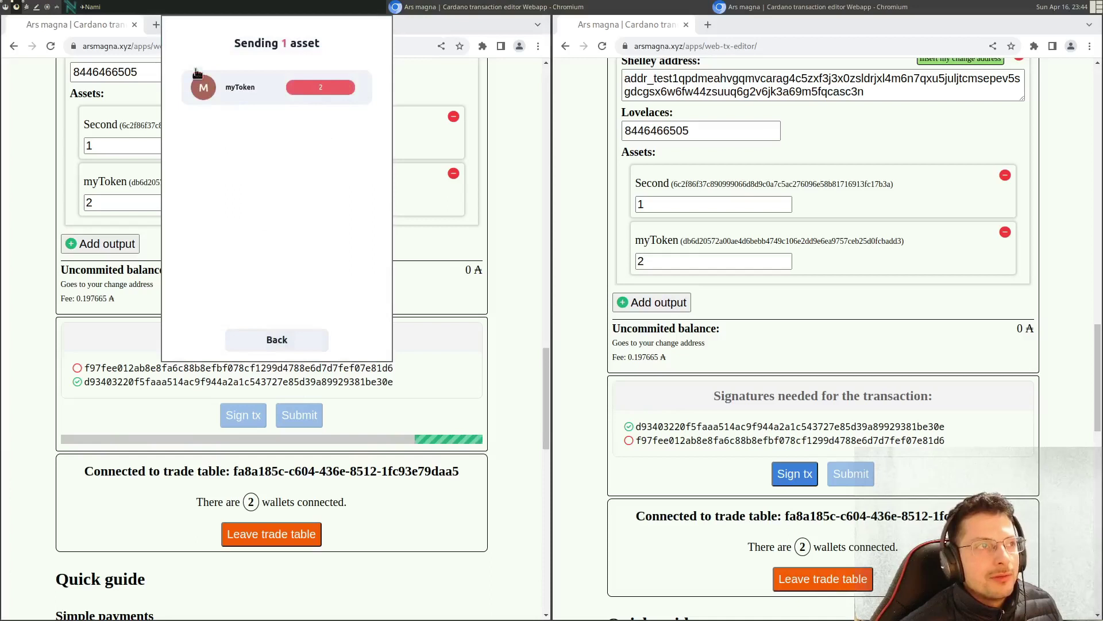
{"action": "left_click", "coordinate": [281, 339]}
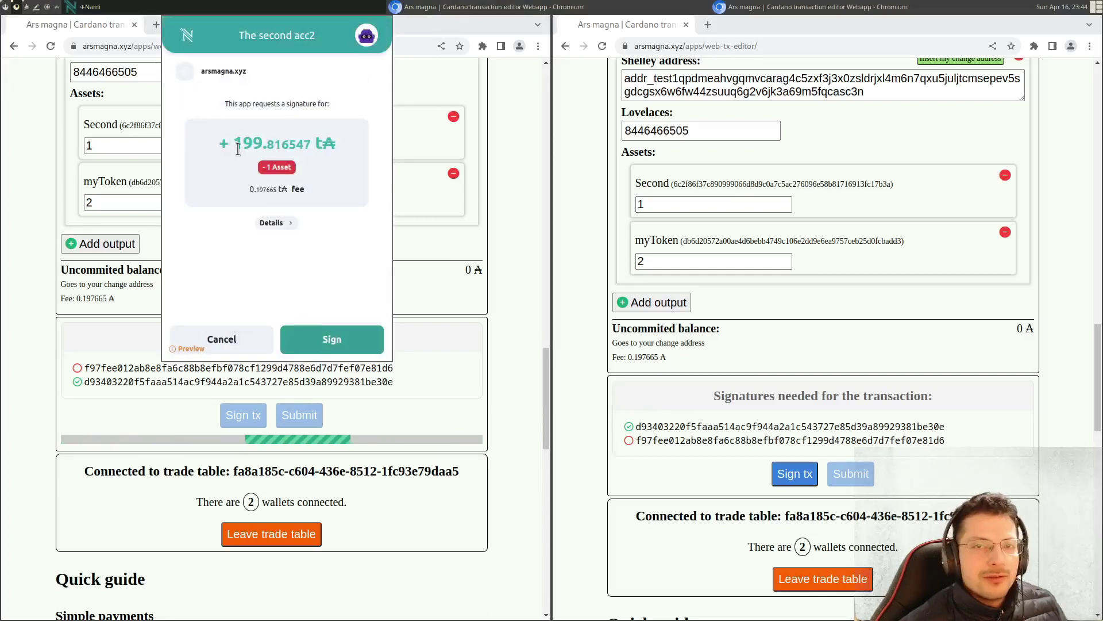
- Sign the trade in Nami and confirm with the wallet password
{"action": "left_click", "coordinate": [331, 339]}
{"action": "type", "text": "********"}
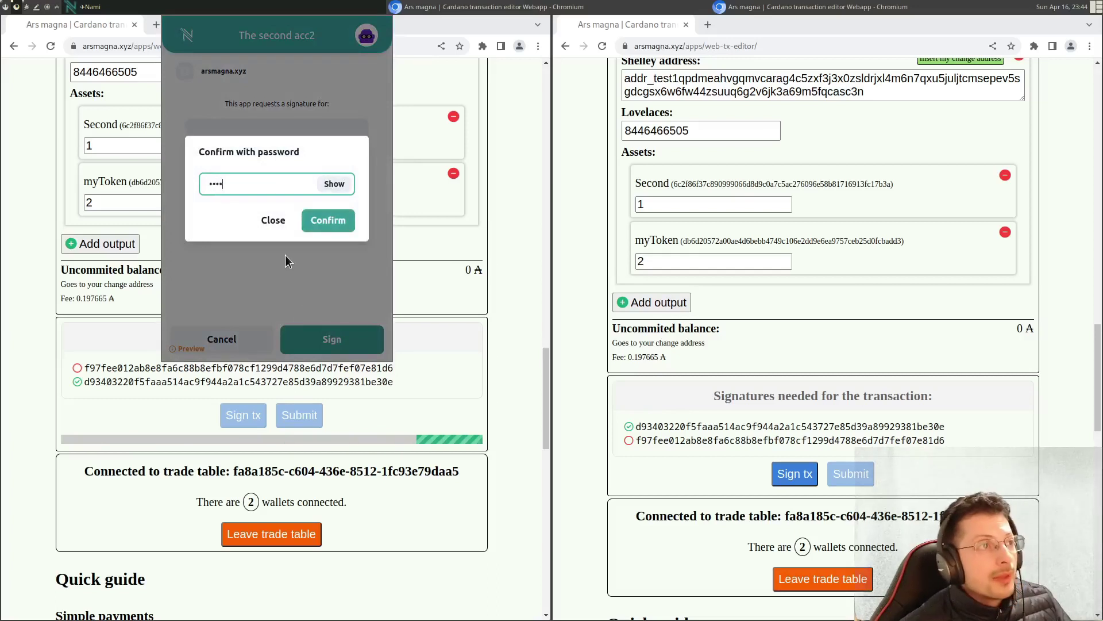
{"action": "left_click", "coordinate": [331, 219]}
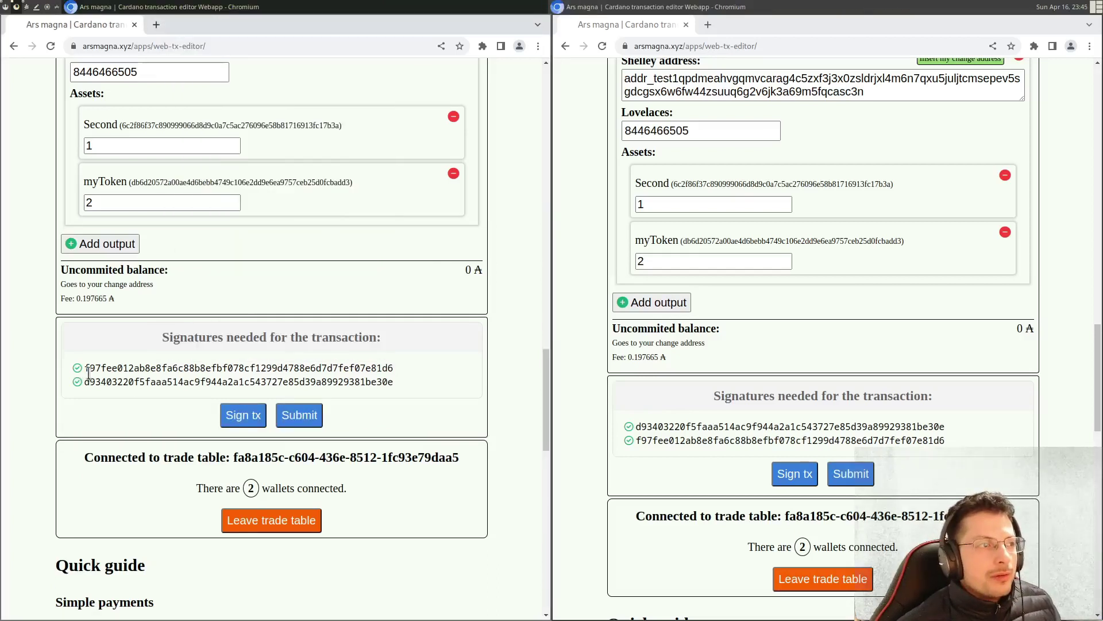
- Check the first signature hash and submit the fully signed trade transaction
{"action": "left_click_drag", "start_coordinate": [75, 371], "coordinate": [105, 382]}
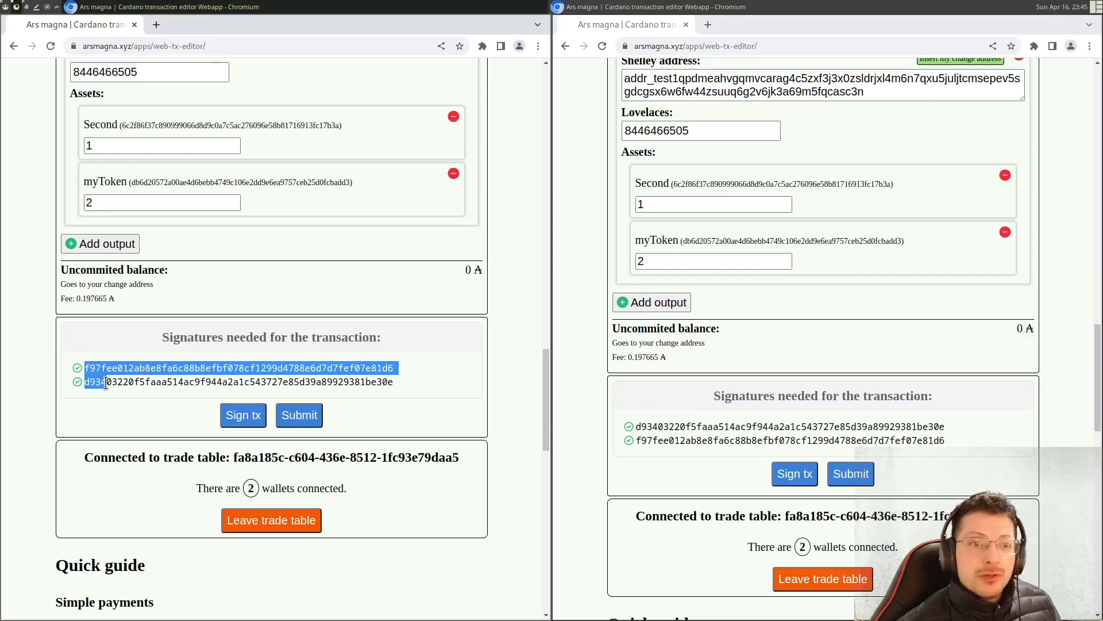
{"action": "left_click", "coordinate": [316, 418]}
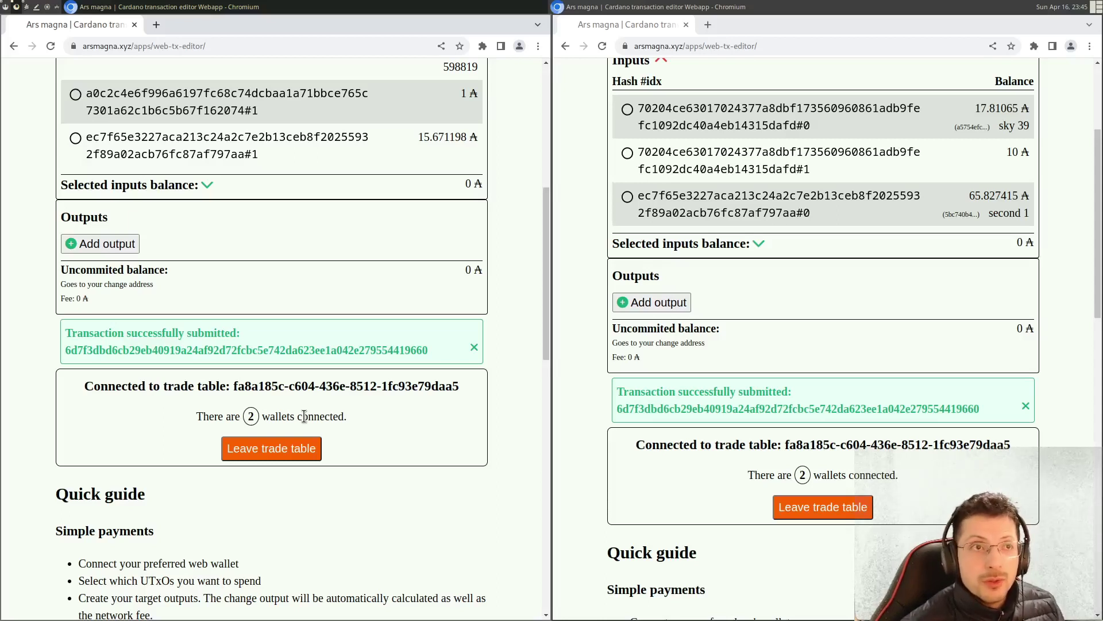
- Show Nami's transaction history and open Eternl's wallet page in the right window
{"action": "left_click", "coordinate": [482, 46]}
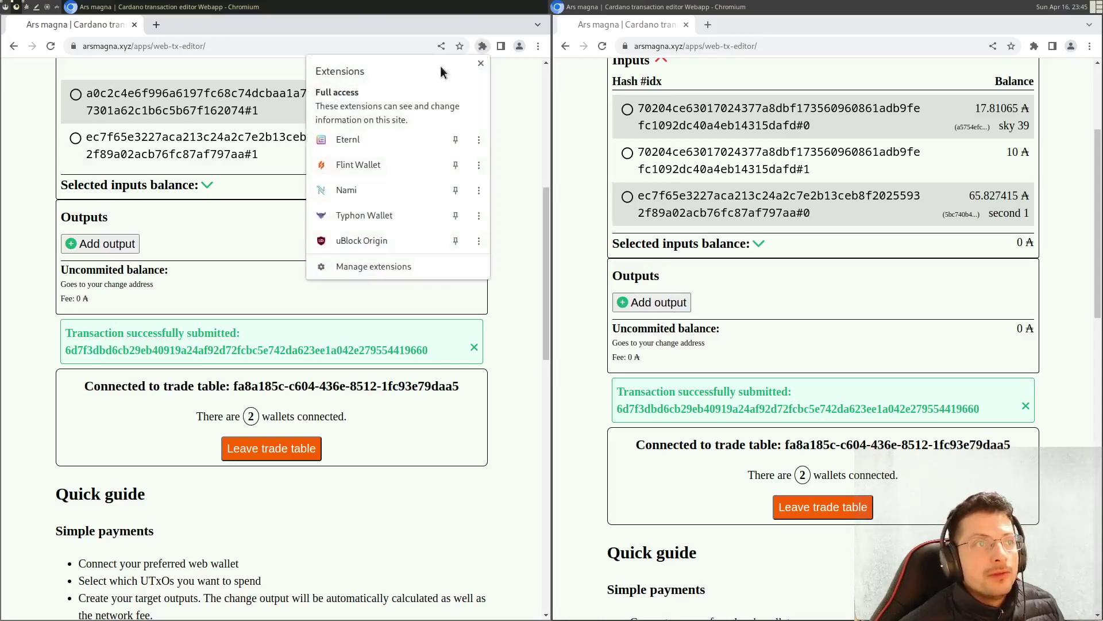
{"action": "left_click", "coordinate": [378, 187]}
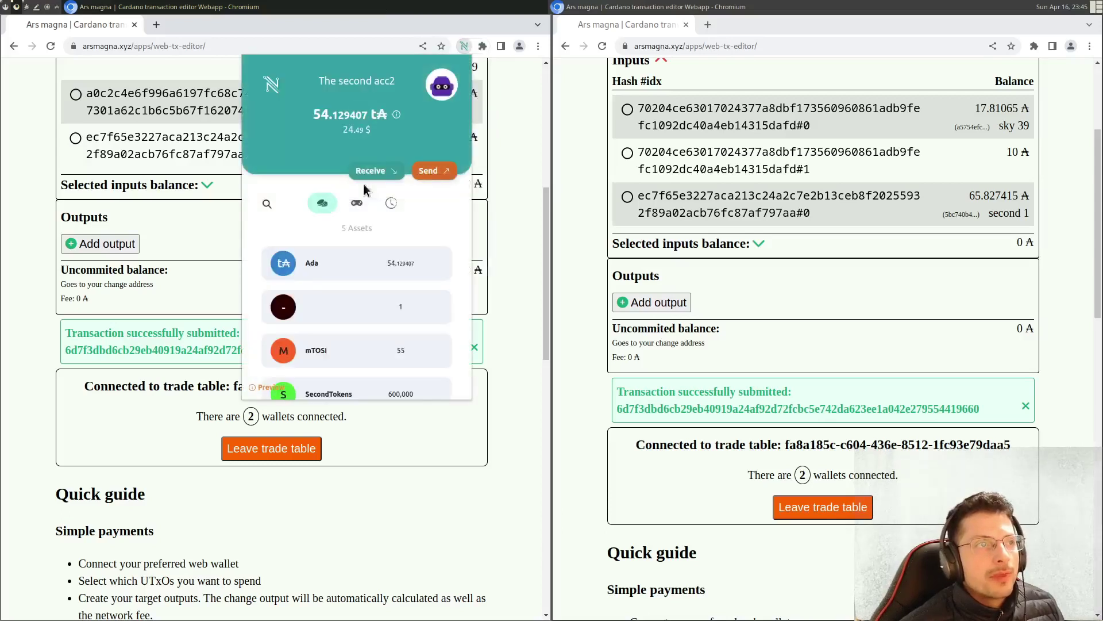
{"action": "left_click", "coordinate": [391, 204]}
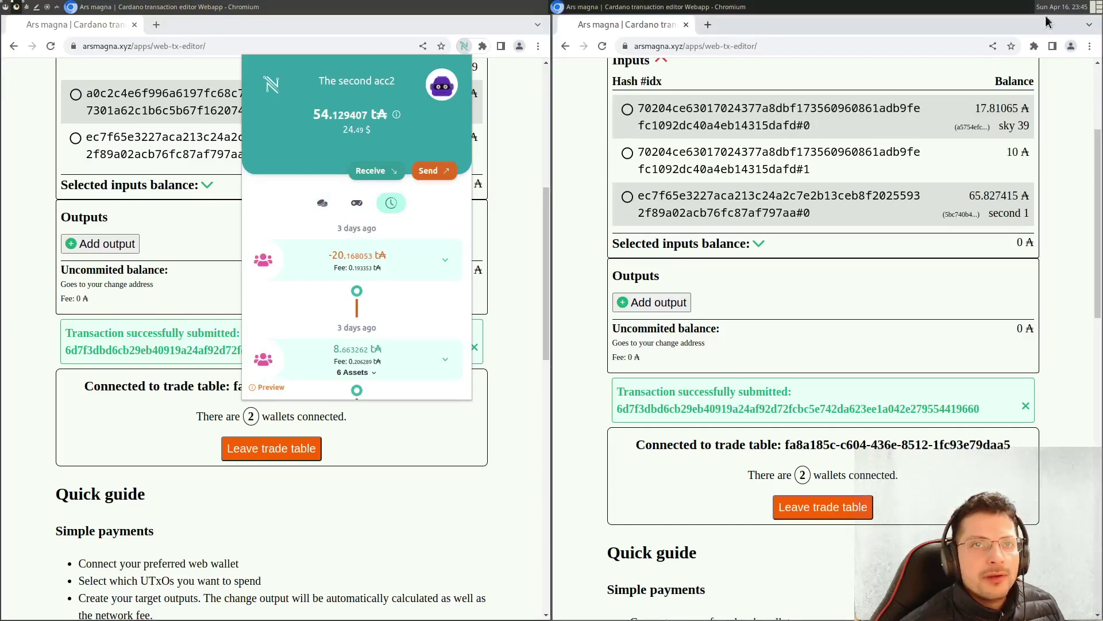
{"action": "left_click", "coordinate": [1034, 46]}
{"action": "left_click", "coordinate": [918, 144]}
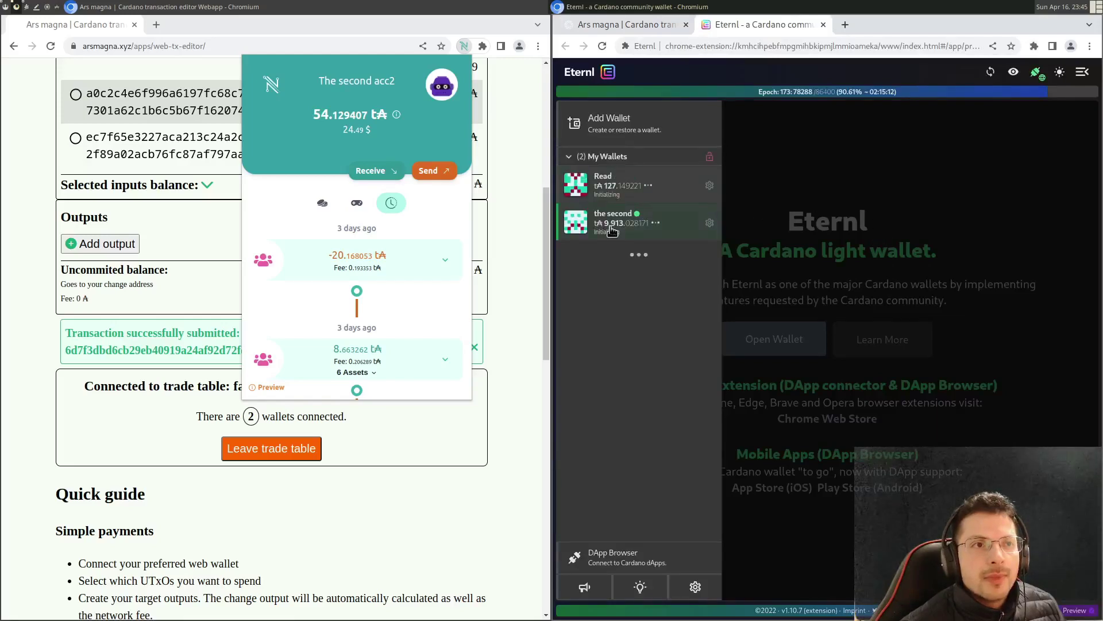
- Open the second wallet's Eternl history, check Pending, and find the -₳205.014212 / +2 myToken trade
{"action": "left_click", "coordinate": [610, 230]}
{"action": "left_click", "coordinate": [746, 157]}
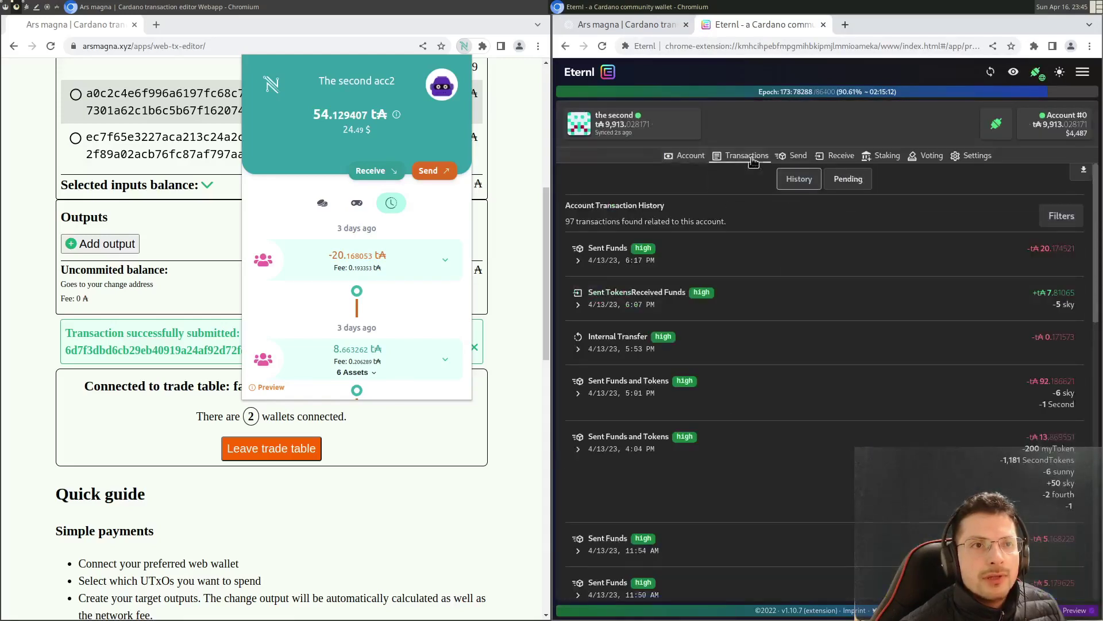
{"action": "left_click", "coordinate": [859, 181]}
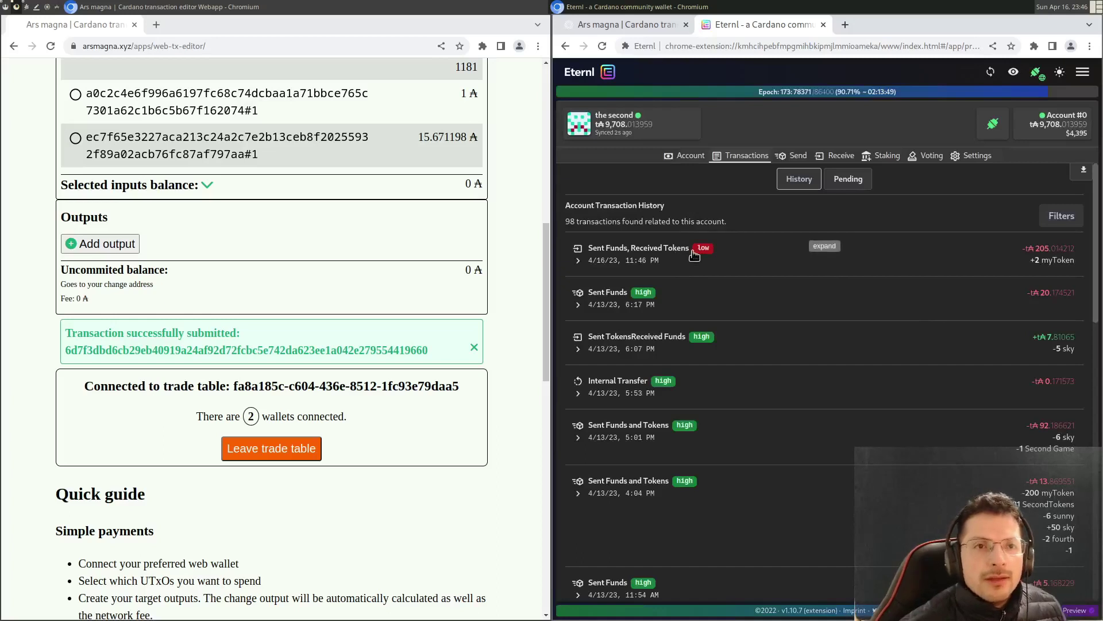
{"action": "left_click", "coordinate": [853, 181]}
{"action": "left_click", "coordinate": [799, 181]}
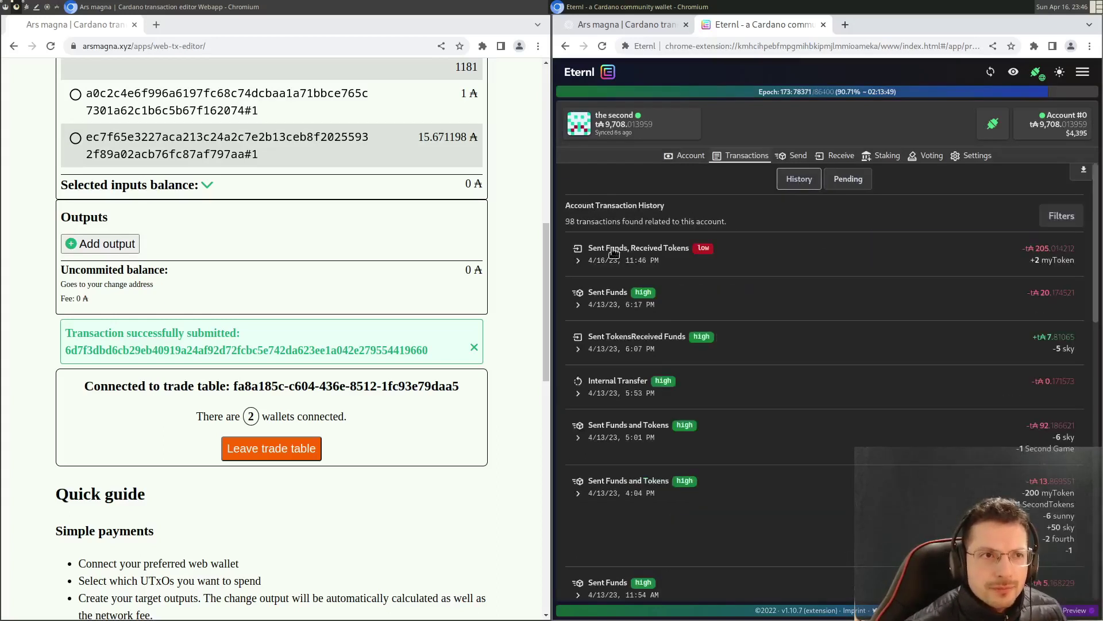